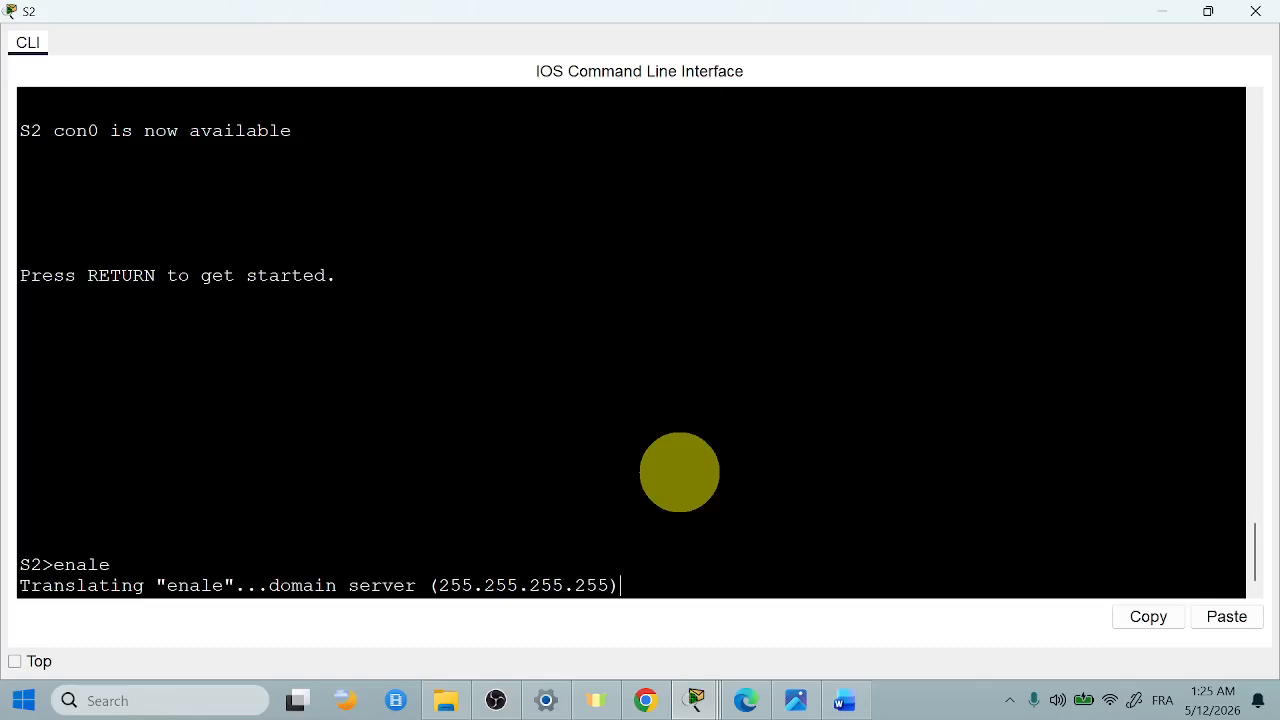
Enter privileged EXEC mode on switch S2 with enable, and enter global configuration mode with conf t
{"action": "scroll", "coordinate": [683, 471], "scroll_direction": "up", "scroll_amount": 3}
{"action": "scroll", "coordinate": [754, 457], "scroll_direction": "down", "scroll_amount": 3}
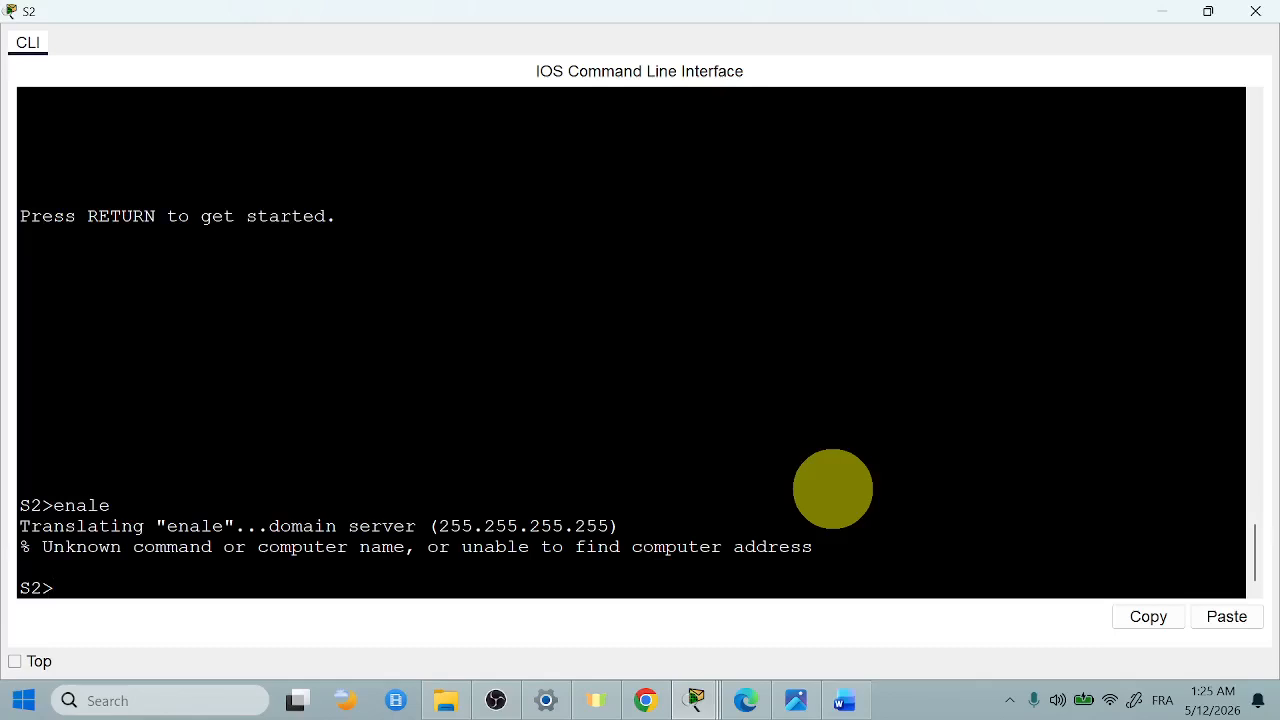
{"action": "key", "text": "Return"}
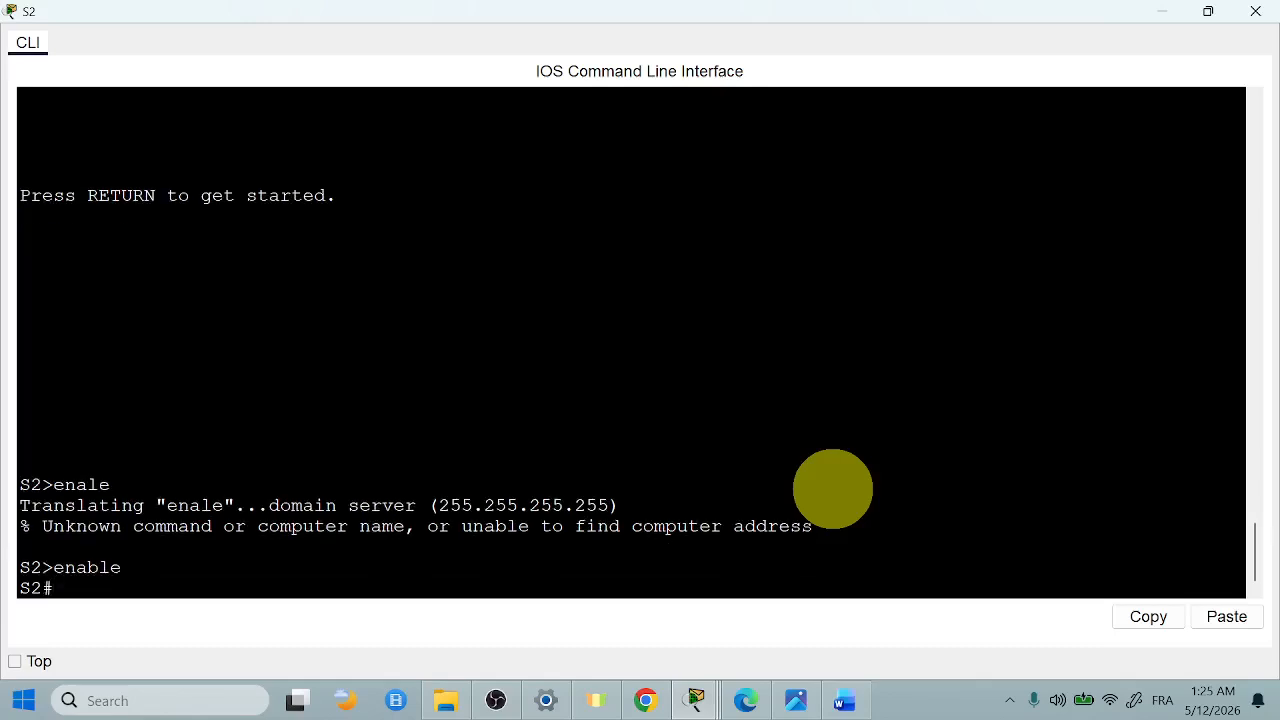
{"action": "type", "text": "conf t"}
{"action": "key", "text": "Return"}
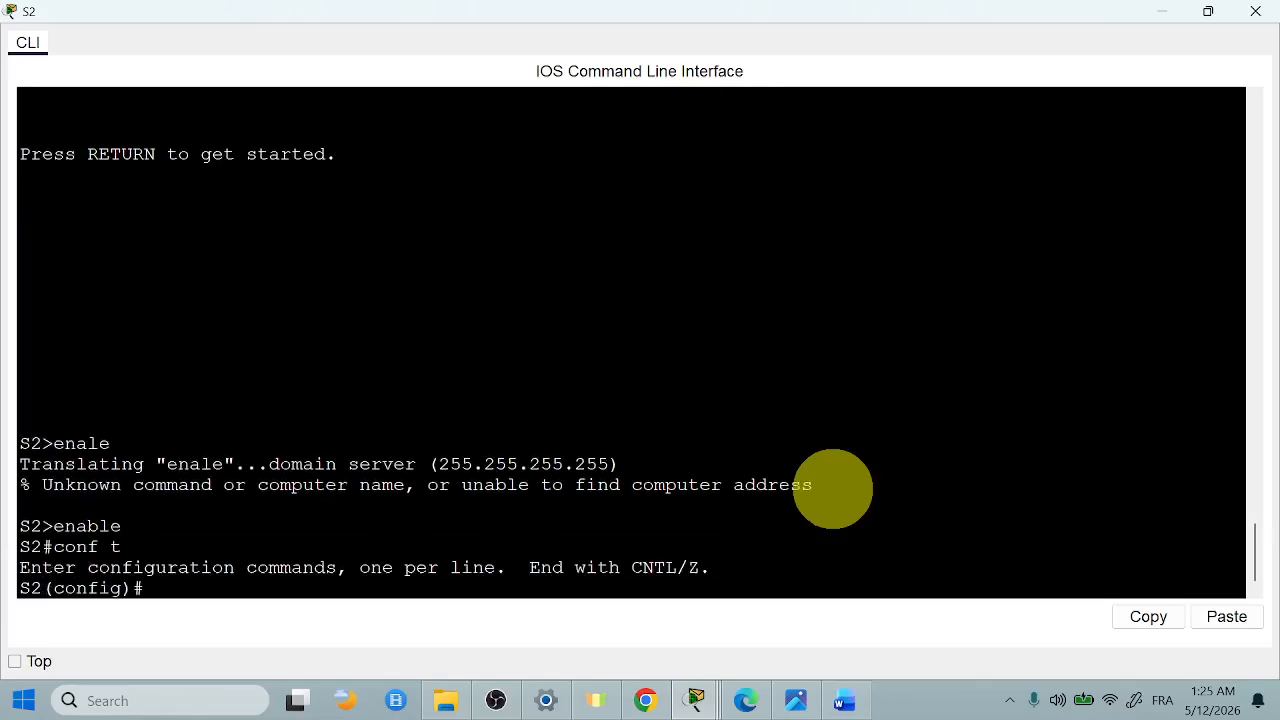
{"action": "key", "text": "Return"}
Paste and run the S2 commands making f0/1 - 8 access ports in VLAN 10, f0/9 - 16 in VLAN 20 and f0/17 - 24 in VLAN 30
{"action": "right_click", "coordinate": [860, 368]}
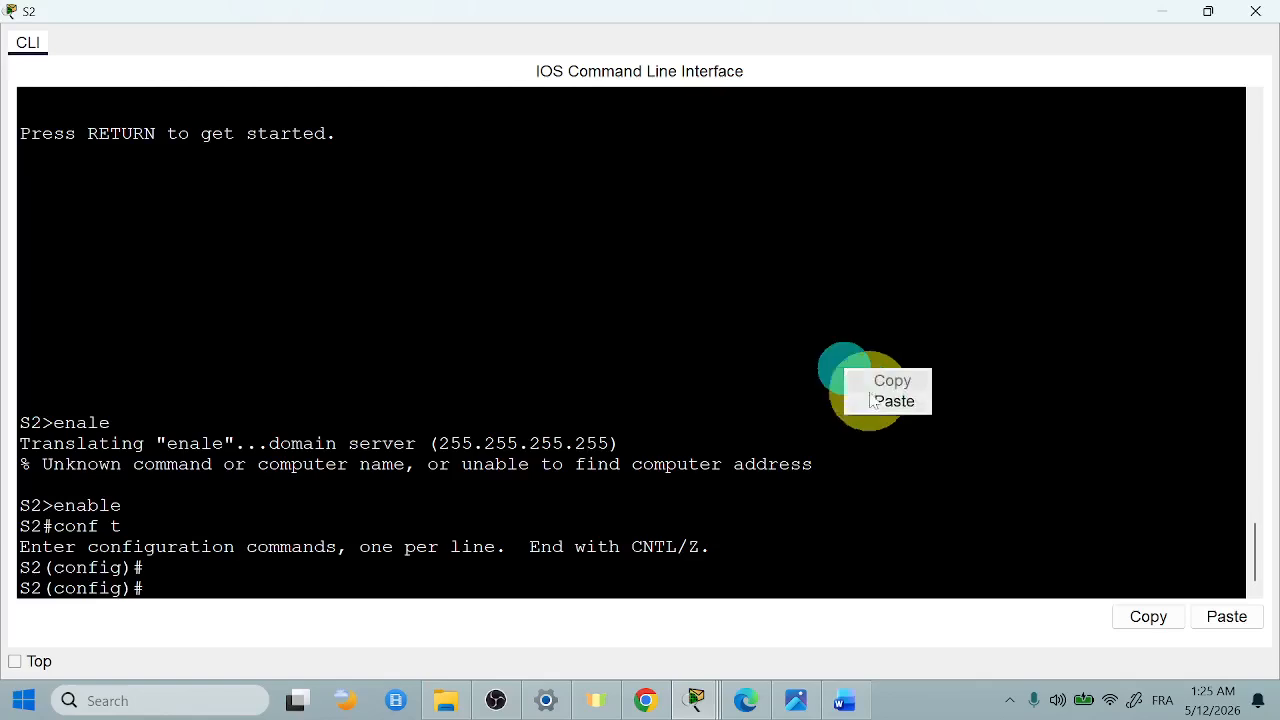
{"action": "left_click", "coordinate": [874, 397]}
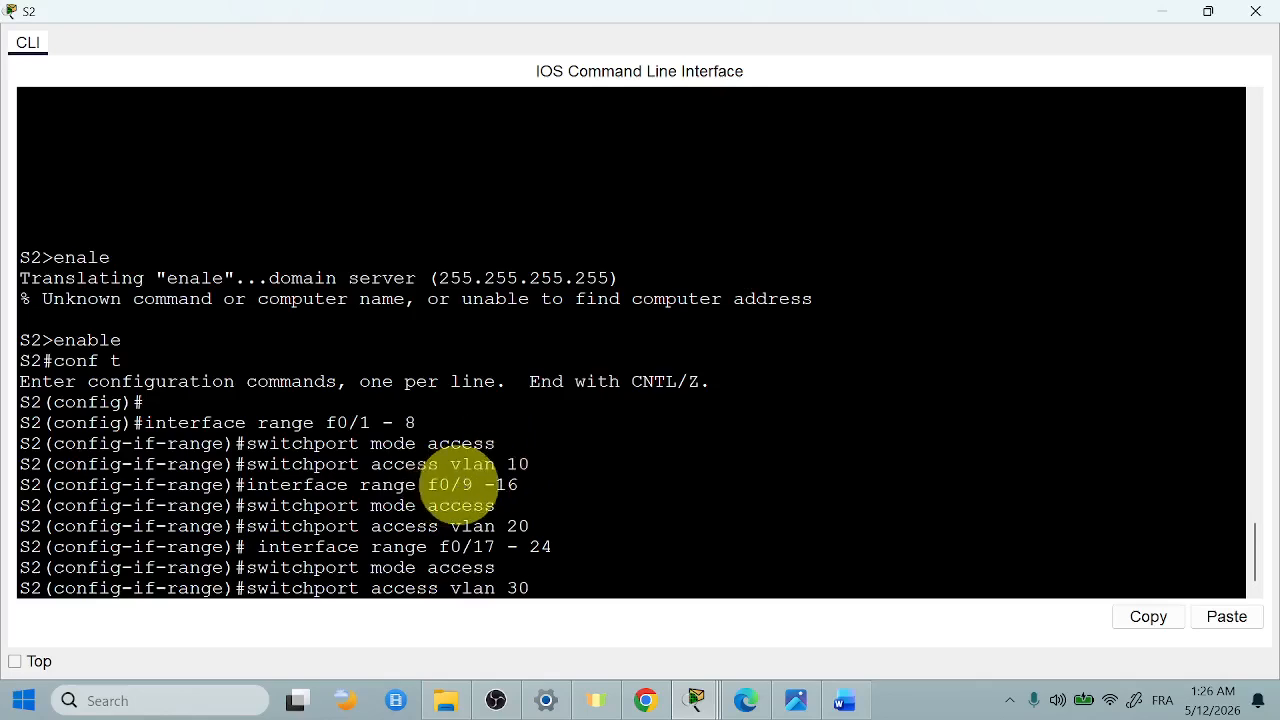
{"action": "left_click_drag", "start_coordinate": [526, 486], "coordinate": [365, 495]}
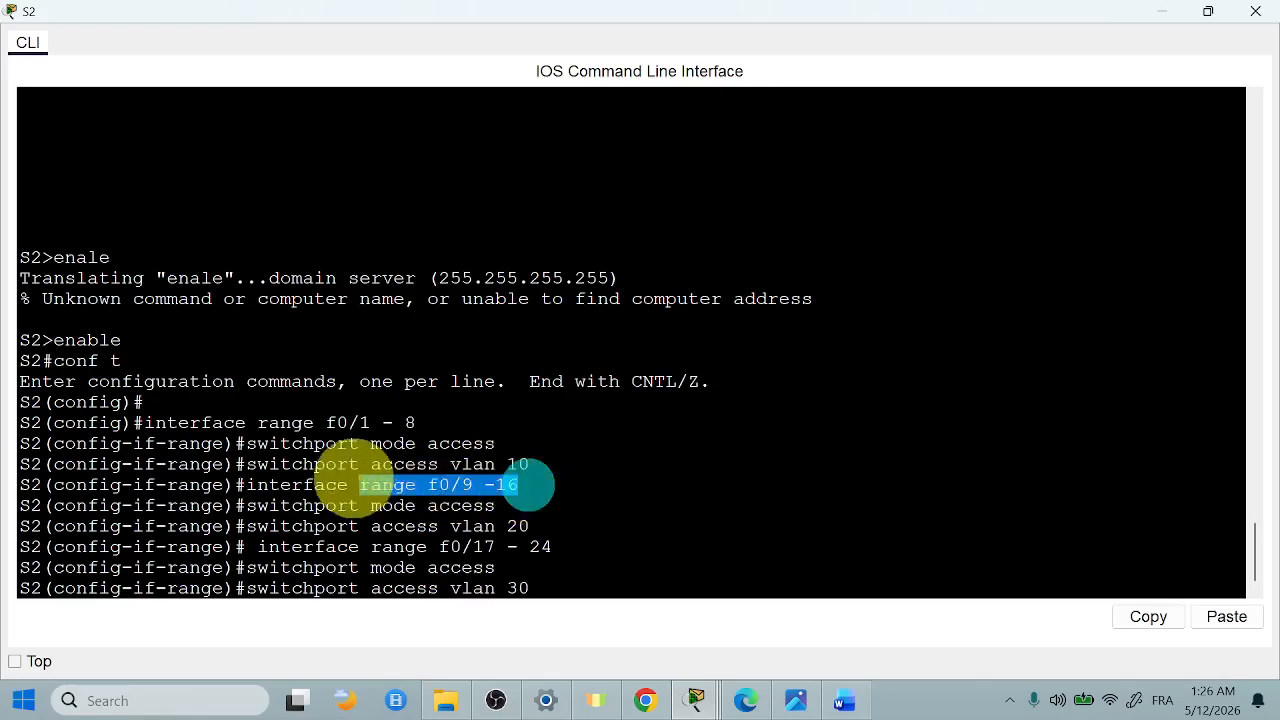
{"action": "left_click_drag", "start_coordinate": [530, 524], "coordinate": [286, 482]}
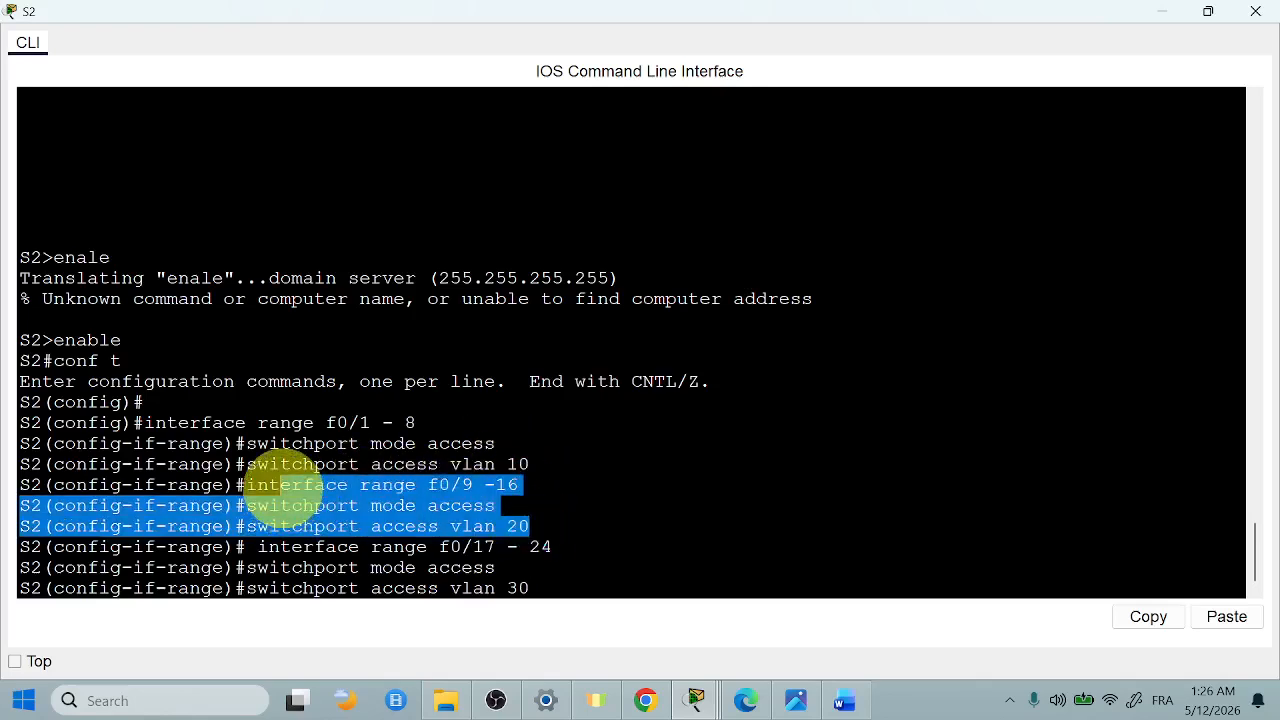
{"action": "left_click", "coordinate": [545, 582]}
{"action": "left_click_drag", "start_coordinate": [545, 582], "coordinate": [4, 540]}
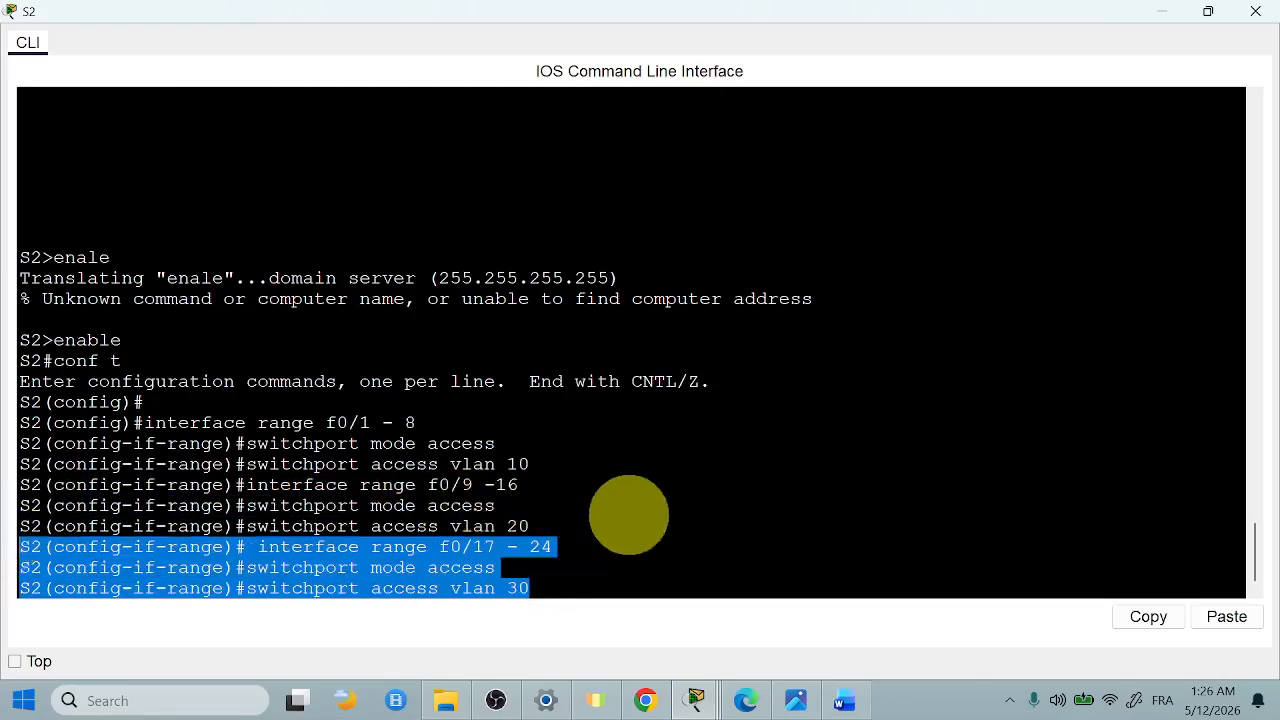
{"action": "left_click", "coordinate": [629, 514]}
{"action": "key", "text": "Return"}
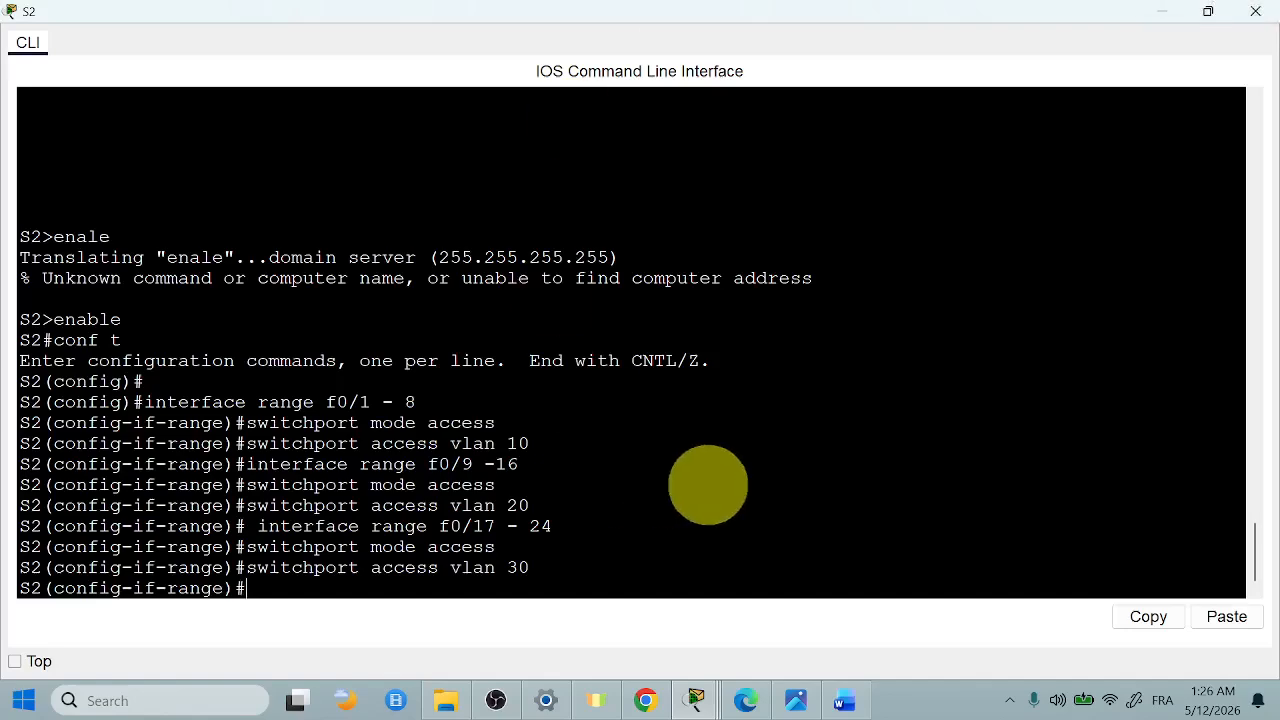
Check the lab PDF's S3 port instruction, and enter global configuration mode in switch S3's CLI with enable and conf t
{"action": "left_click", "coordinate": [745, 700]}
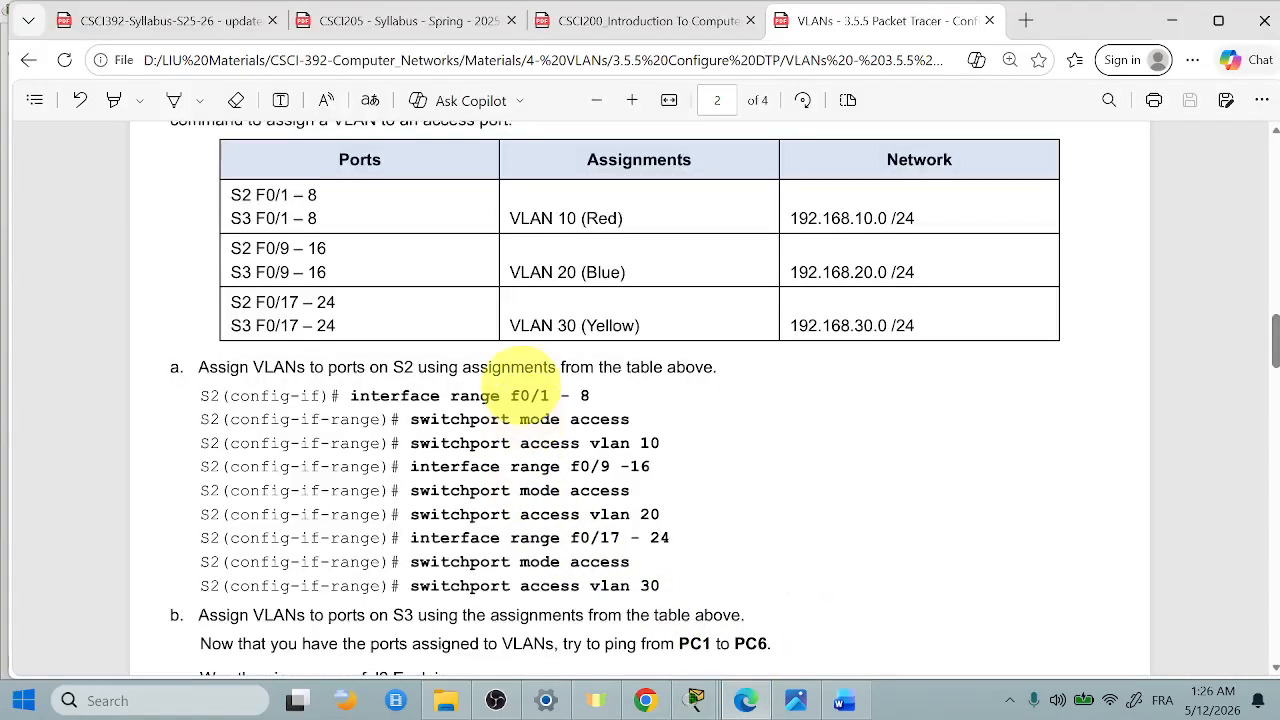
{"action": "scroll", "coordinate": [527, 373], "scroll_direction": "down", "scroll_amount": 1}
{"action": "scroll", "coordinate": [527, 380], "scroll_direction": "down", "scroll_amount": 2}
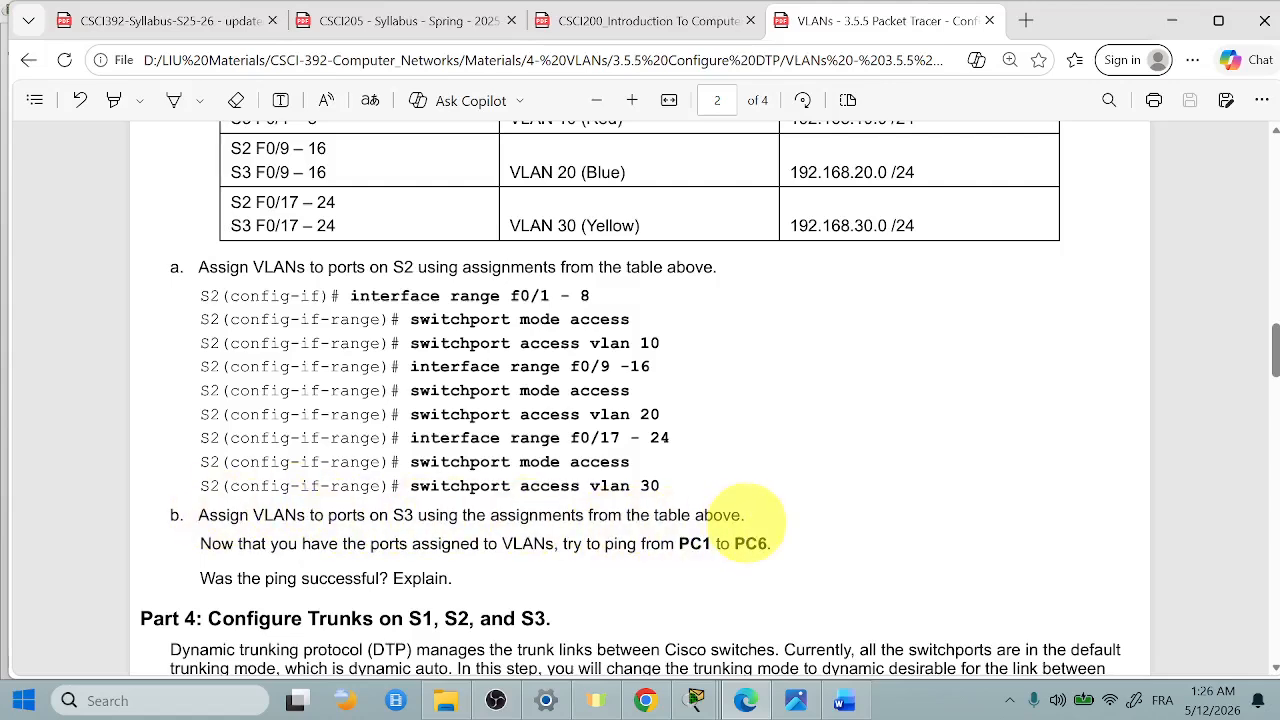
{"action": "left_click", "coordinate": [696, 700]}
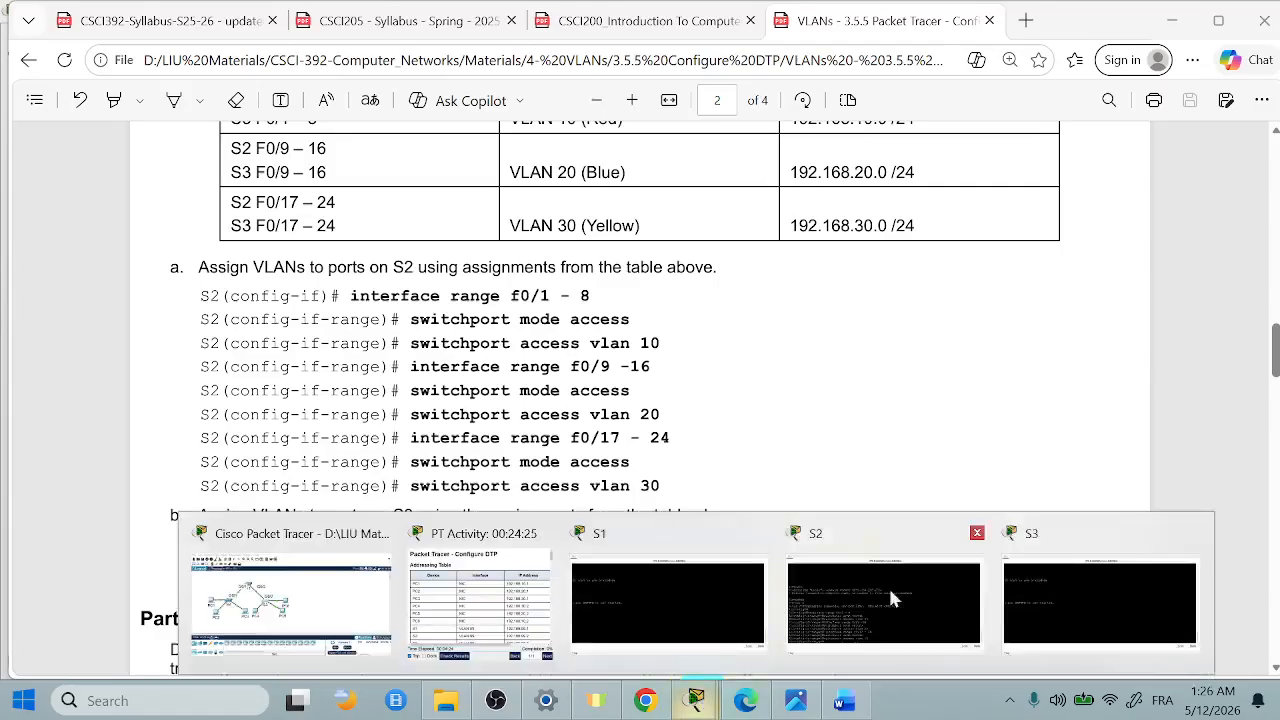
{"action": "left_click", "coordinate": [1060, 590]}
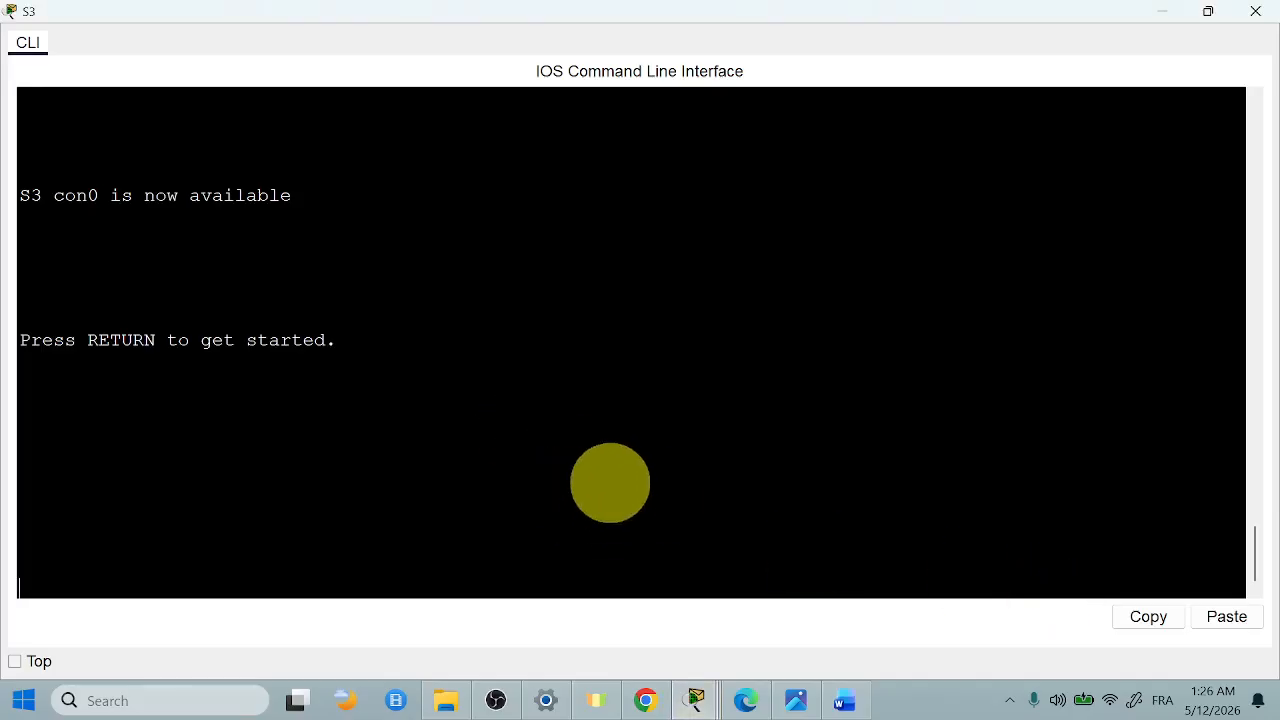
{"action": "key", "text": "Return"}
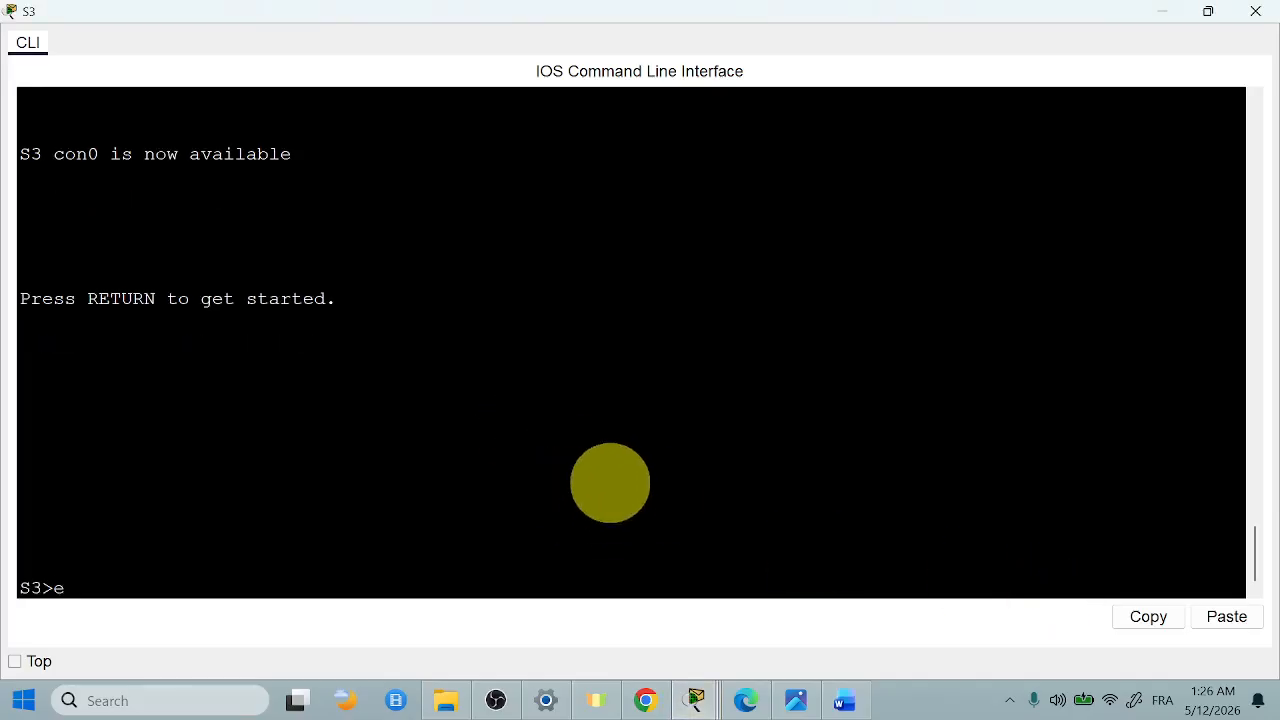
{"action": "key", "text": "Return"}
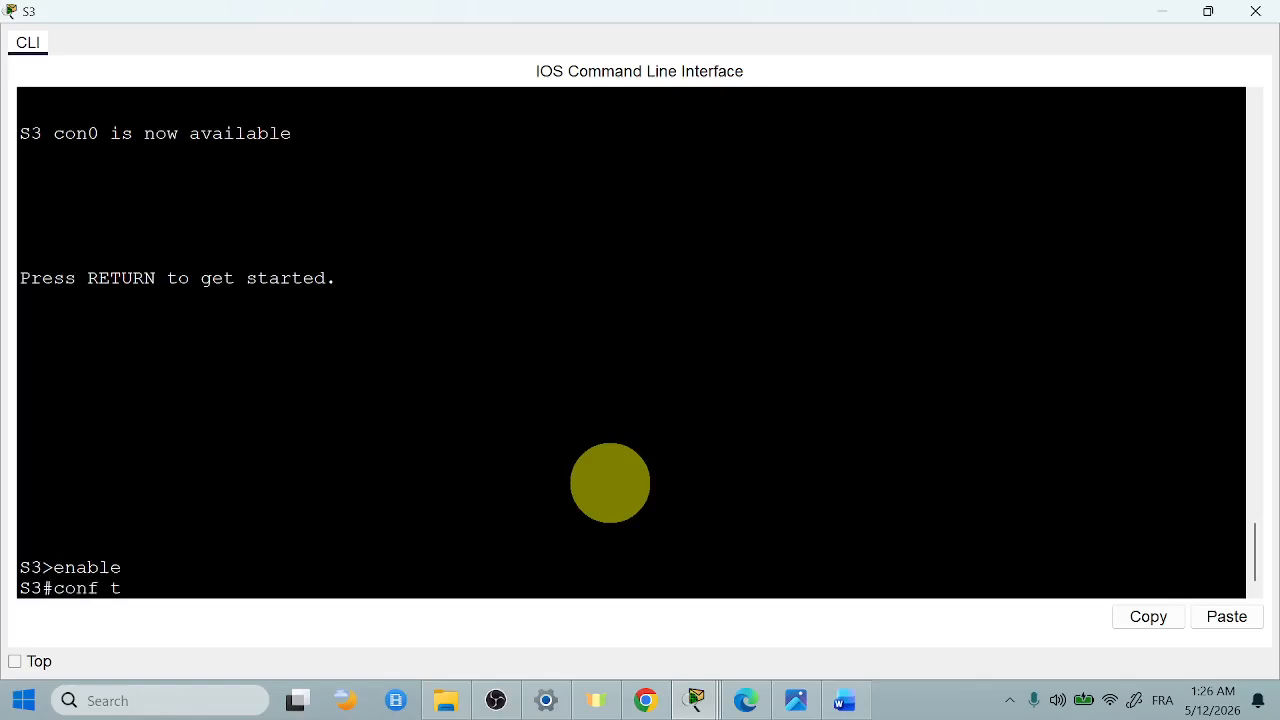
{"action": "type", "text": "conf t"}
{"action": "key", "text": "Return"}
{"action": "key", "text": "Return"}
{"action": "key", "text": "Return"}
Paste and run the same VLAN 10, 20 and 30 access port commands on S3, and leave configuration mode with end
{"action": "right_click", "coordinate": [610, 483]}
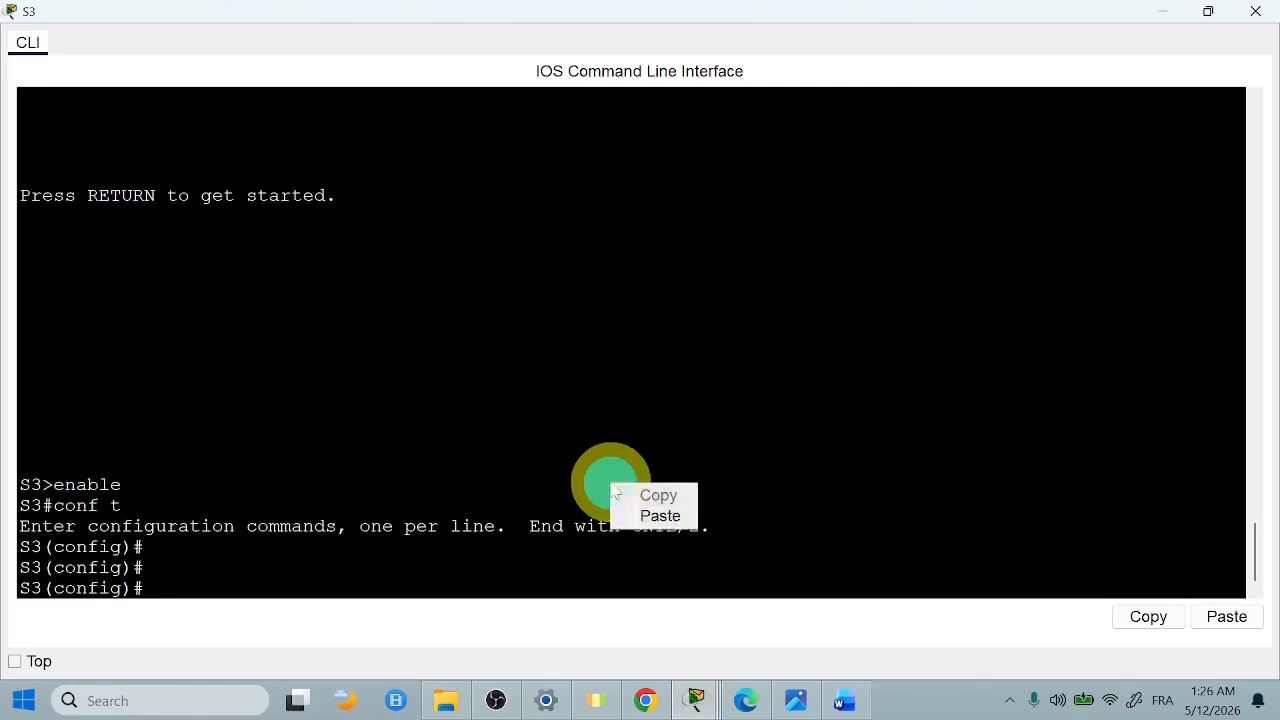
{"action": "left_click", "coordinate": [655, 514]}
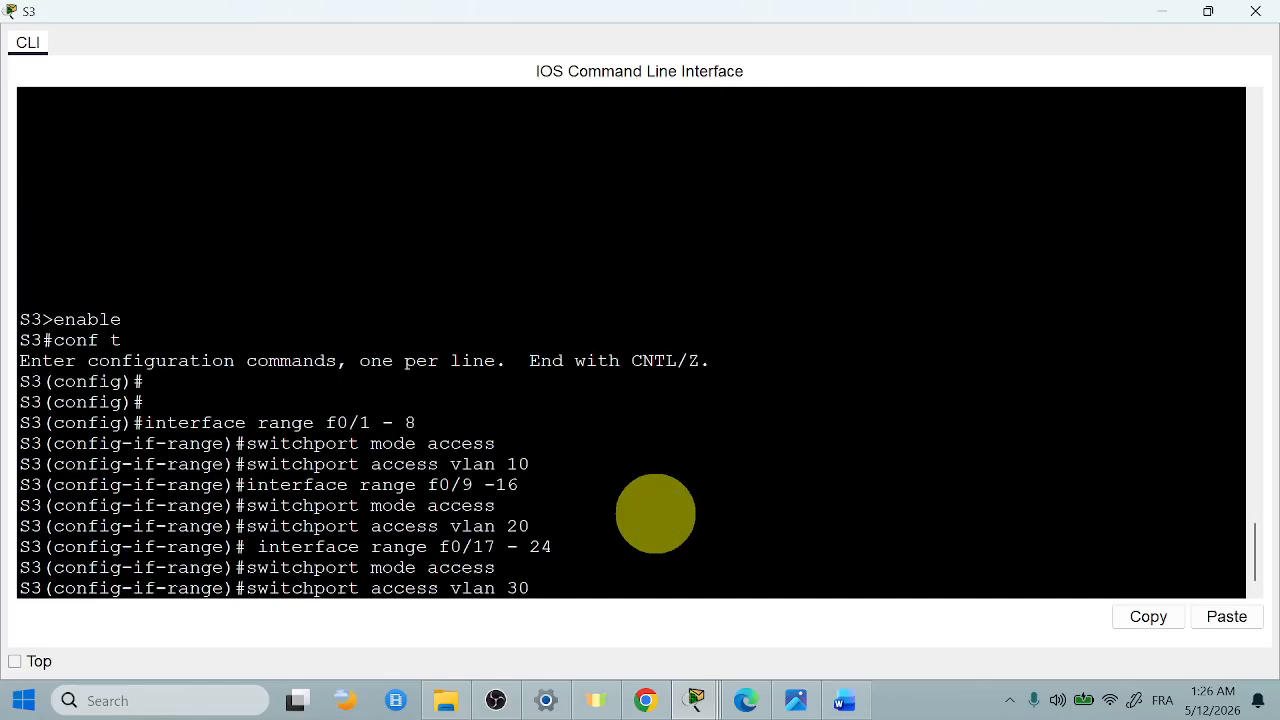
{"action": "key", "text": "Return"}
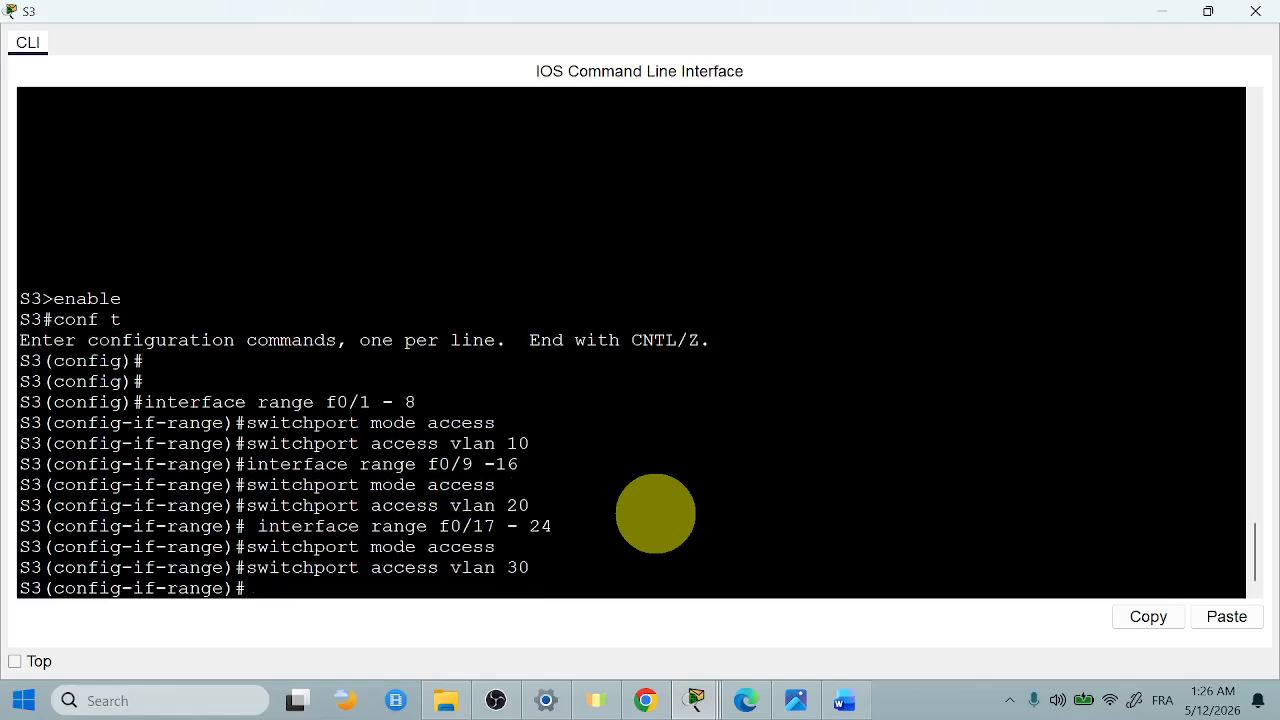
{"action": "type", "text": "end"}
{"action": "key", "text": "Return"}
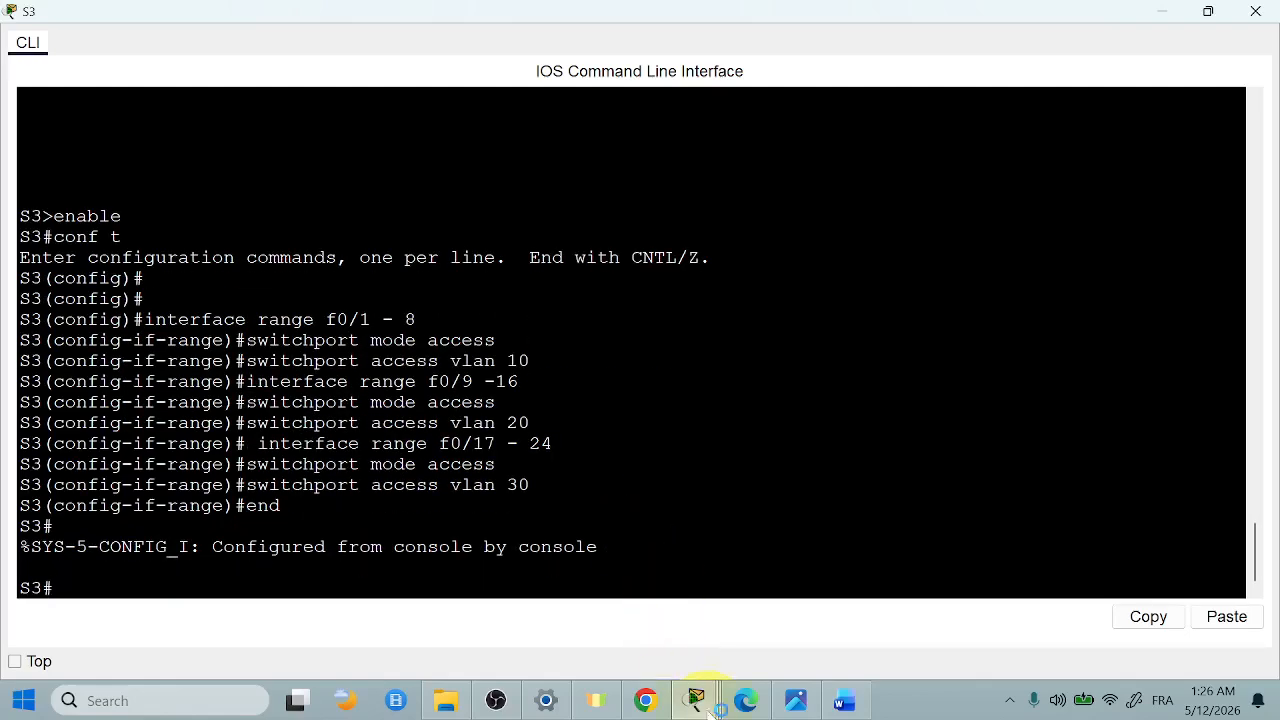
Return to switch S2's CLI and leave configuration mode with end
{"action": "mouse_move", "coordinate": [696, 700]}
{"action": "left_click", "coordinate": [830, 583]}
{"action": "left_click", "coordinate": [723, 494]}
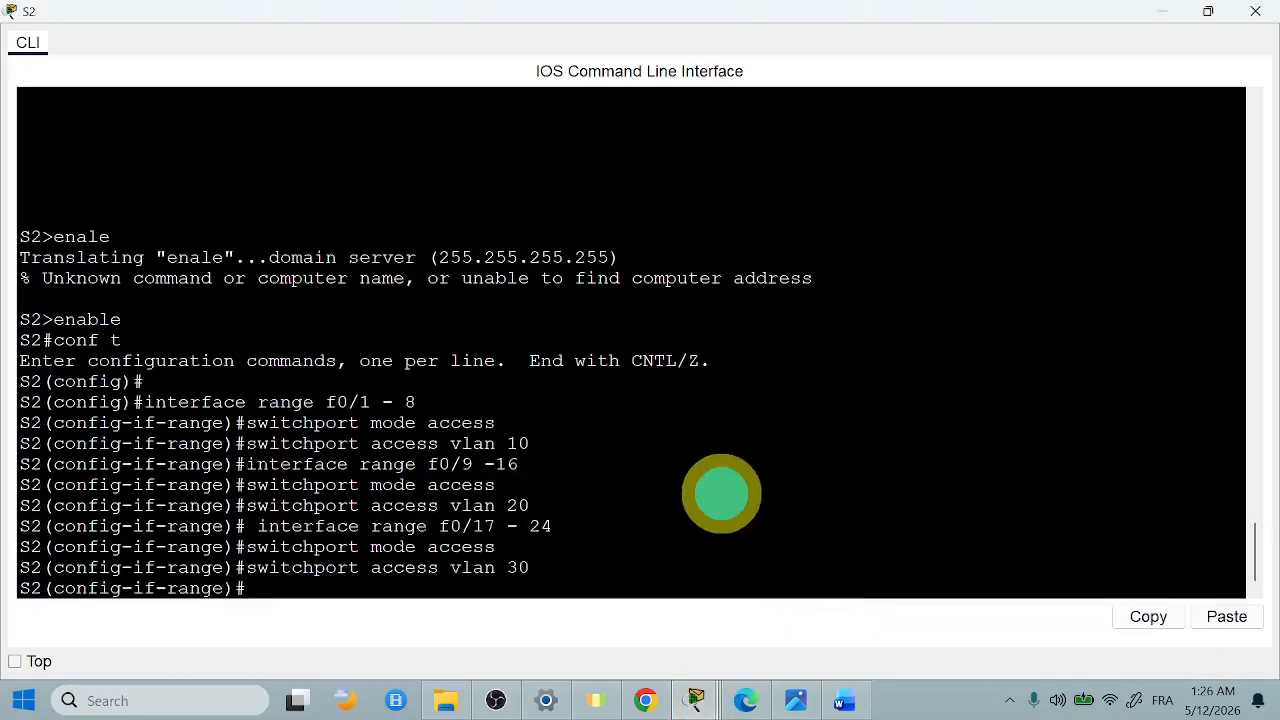
{"action": "type", "text": "end"}
{"action": "key", "text": "Return"}
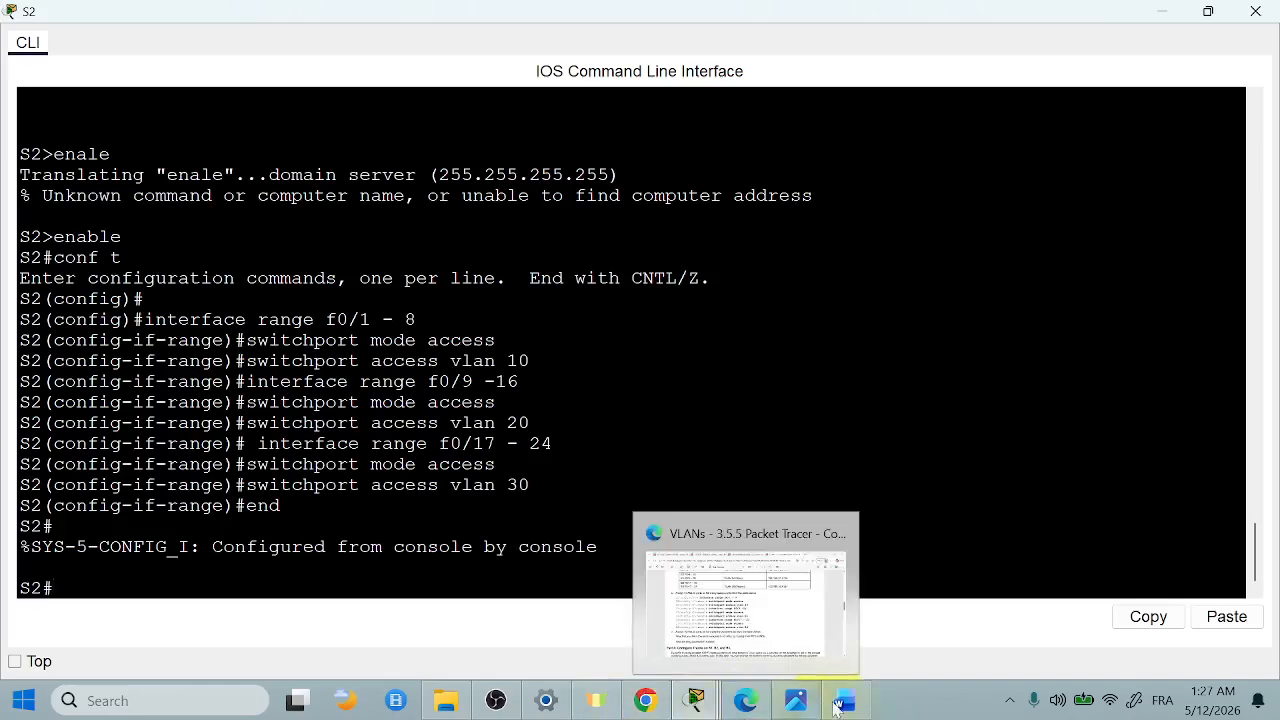
Switch to the Word answer document and review Part 3's port assignments for S2 and S3 and the PC1-to-PC6 ping question
{"action": "left_click", "coordinate": [723, 609]}
{"action": "scroll", "coordinate": [650, 485], "scroll_direction": "up", "scroll_amount": 10}
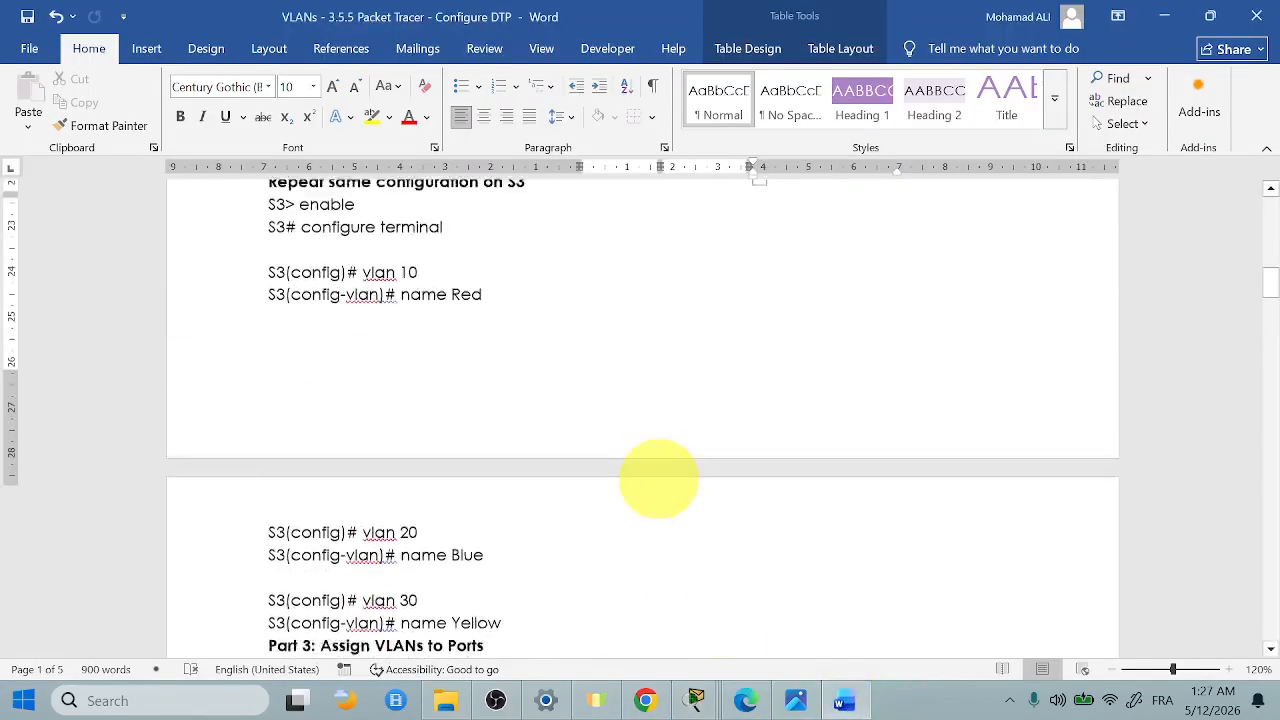
{"action": "scroll", "coordinate": [659, 479], "scroll_direction": "down", "scroll_amount": 9}
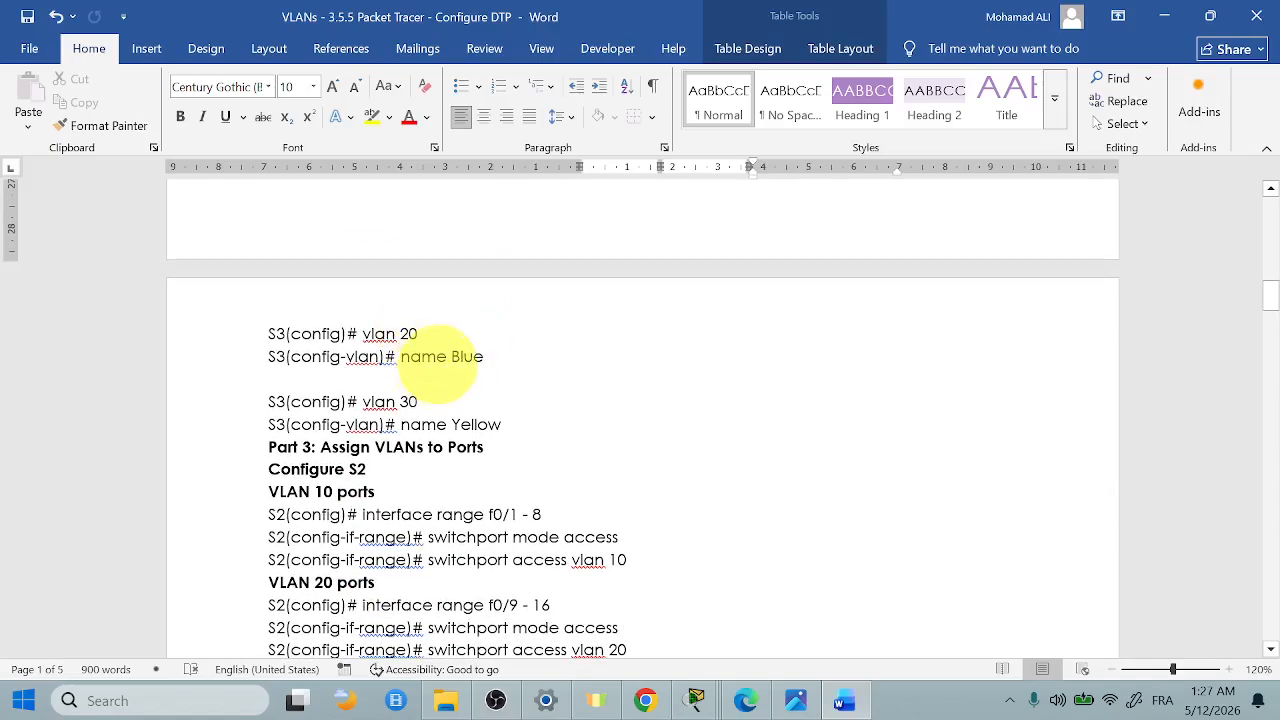
{"action": "scroll", "coordinate": [440, 362], "scroll_direction": "down", "scroll_amount": 5}
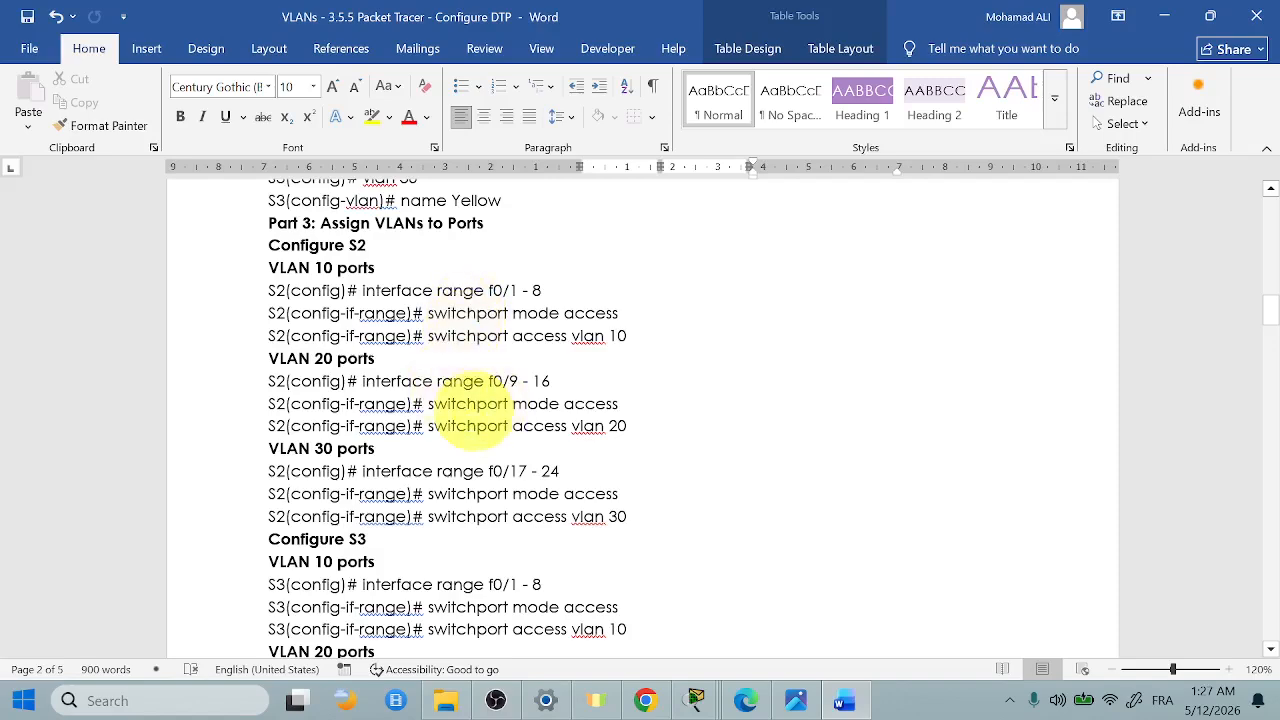
{"action": "scroll", "coordinate": [471, 505], "scroll_direction": "down", "scroll_amount": 5}
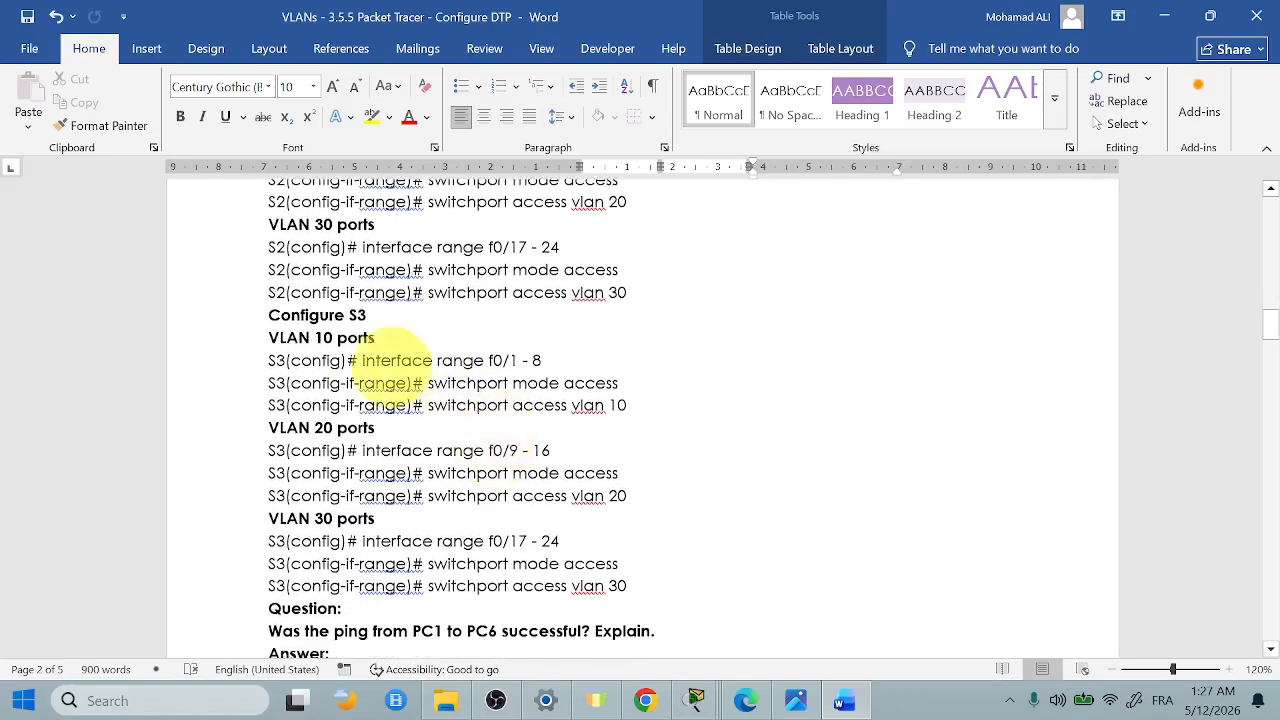
{"action": "scroll", "coordinate": [486, 514], "scroll_direction": "down", "scroll_amount": 2}
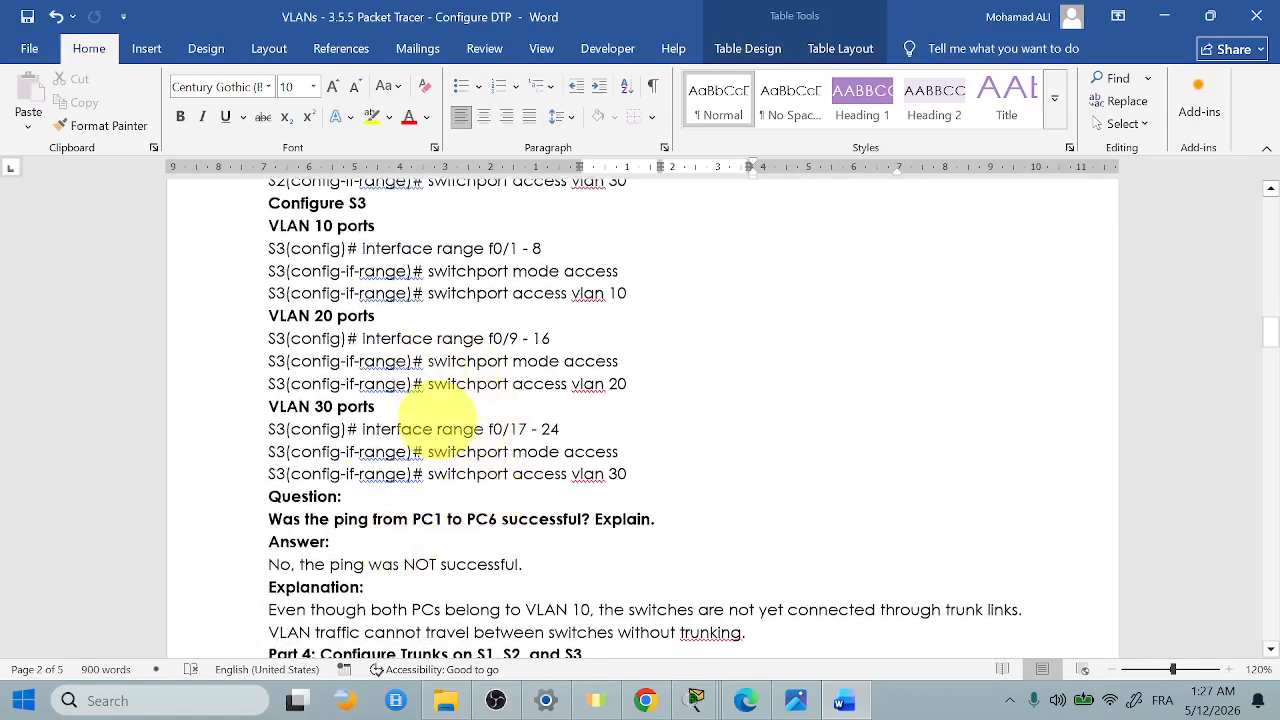
{"action": "scroll", "coordinate": [440, 410], "scroll_direction": "down", "scroll_amount": 2}
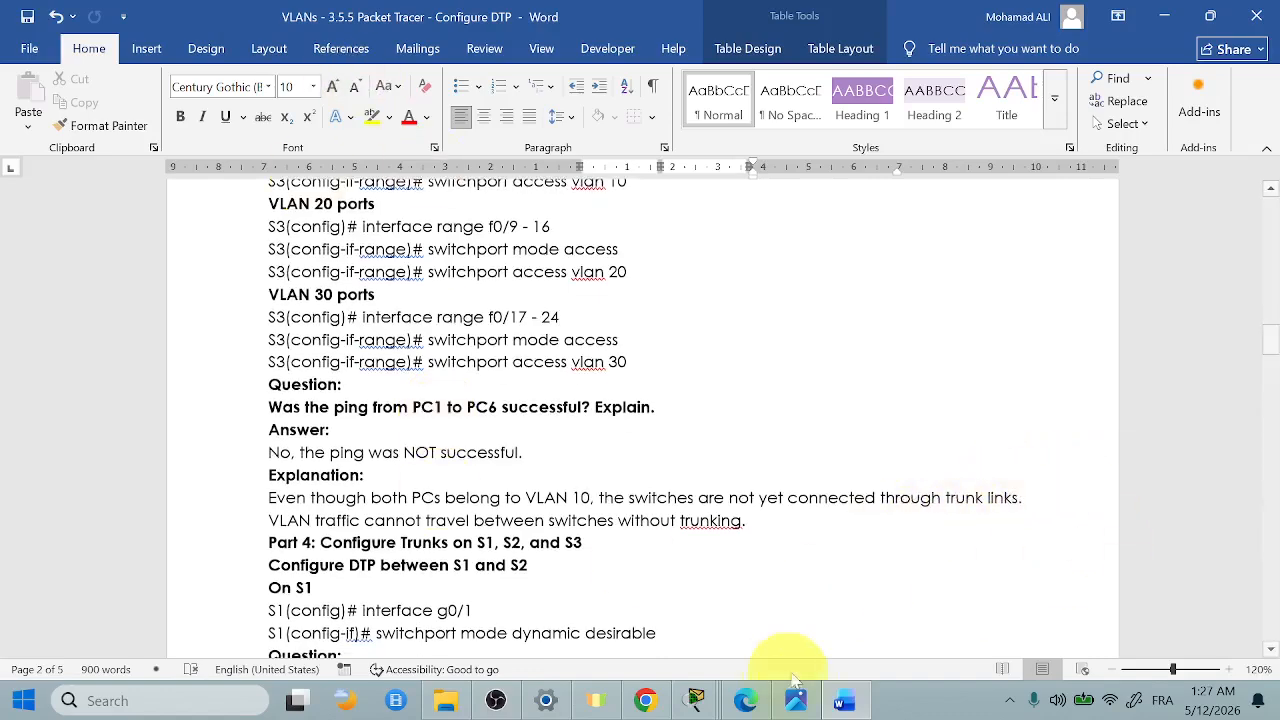
Switch to the lab PDF in Edge and review the PC1-to-PC6 ping instruction, the port assignment table and the PC network notes
{"action": "left_click", "coordinate": [793, 703]}
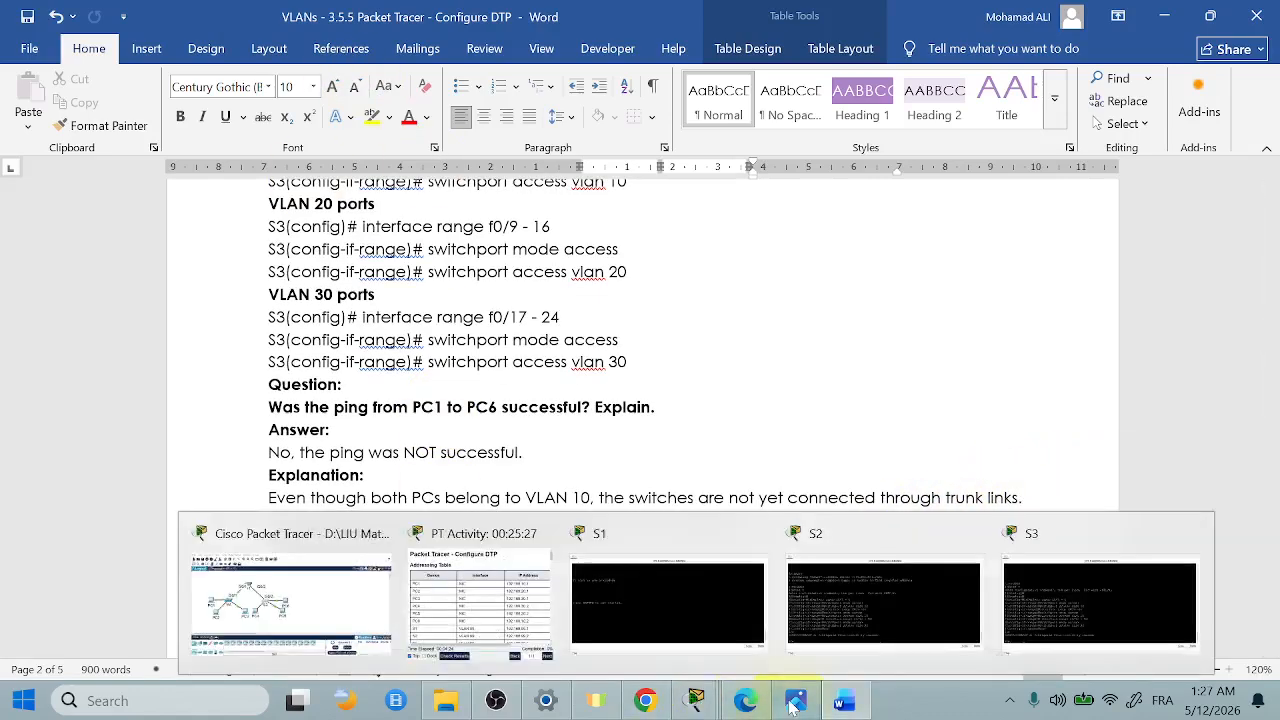
{"action": "left_click", "coordinate": [745, 700]}
{"action": "scroll", "coordinate": [325, 480], "scroll_direction": "down", "scroll_amount": 1}
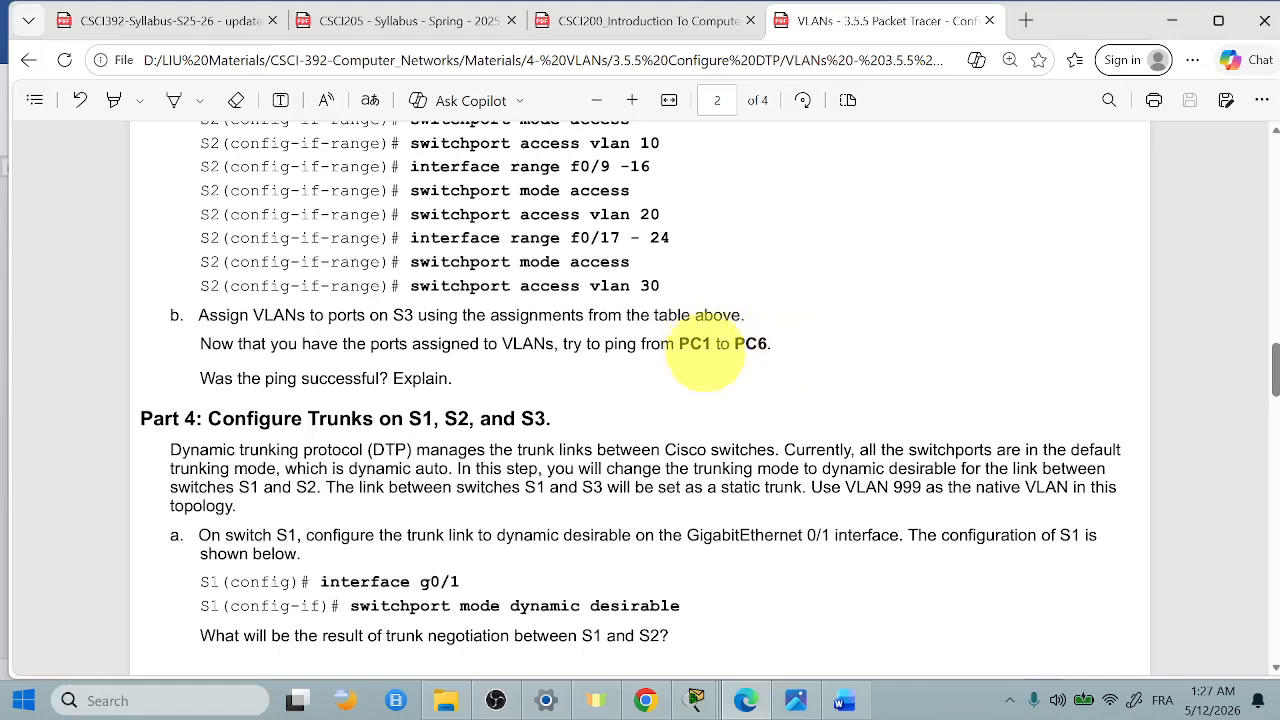
{"action": "left_click_drag", "start_coordinate": [679, 345], "coordinate": [770, 345]}
{"action": "scroll", "coordinate": [720, 450], "scroll_direction": "up", "scroll_amount": 3}
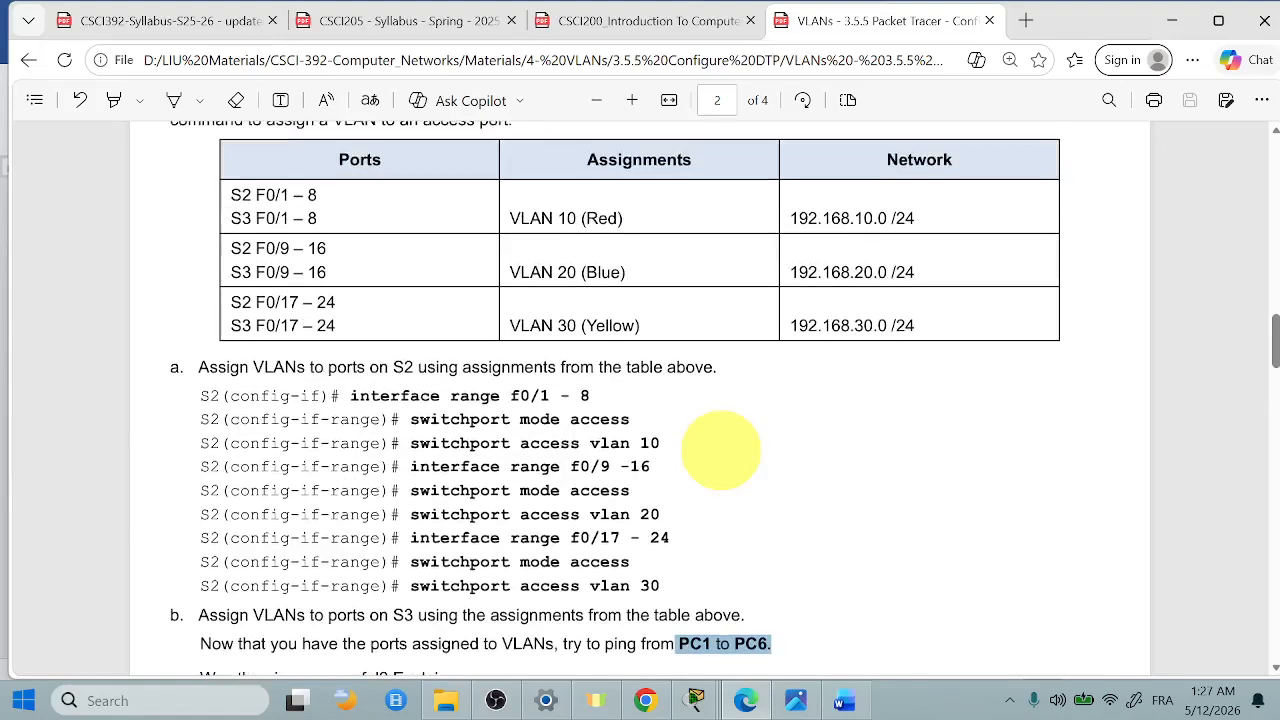
{"action": "scroll", "coordinate": [720, 450], "scroll_direction": "up", "scroll_amount": 4}
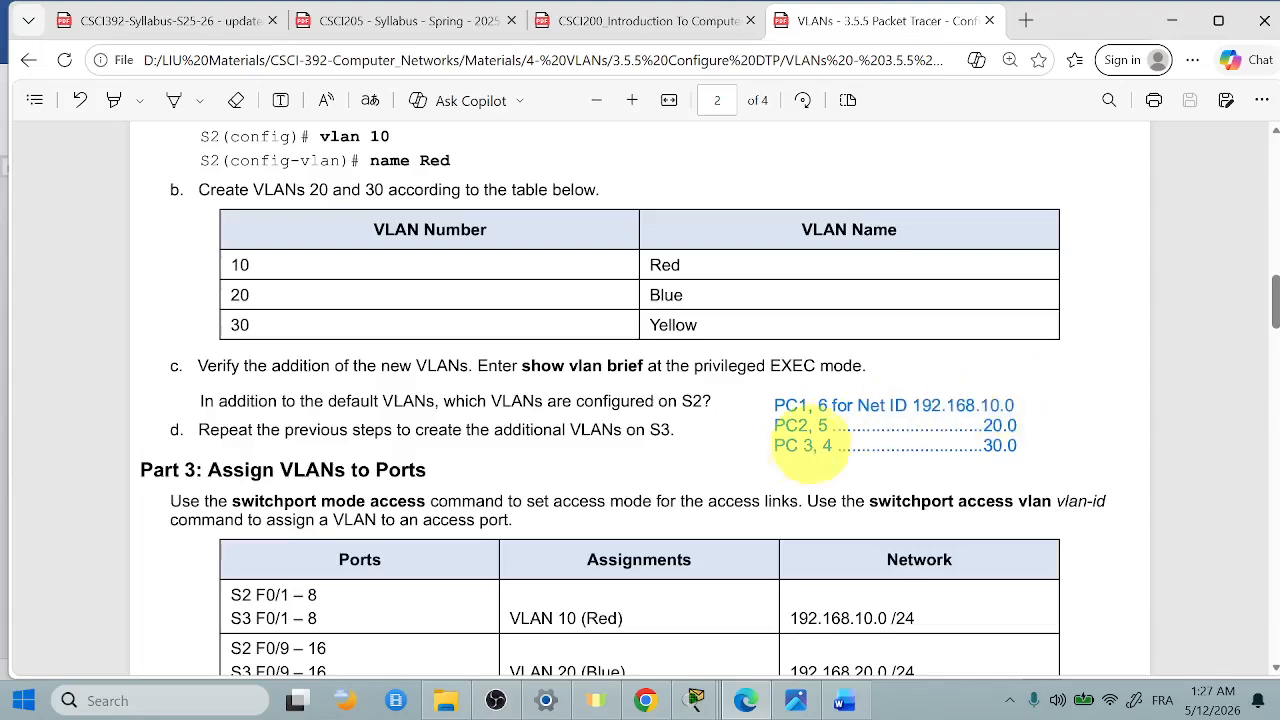
{"action": "scroll", "coordinate": [803, 447], "scroll_direction": "down", "scroll_amount": 10}
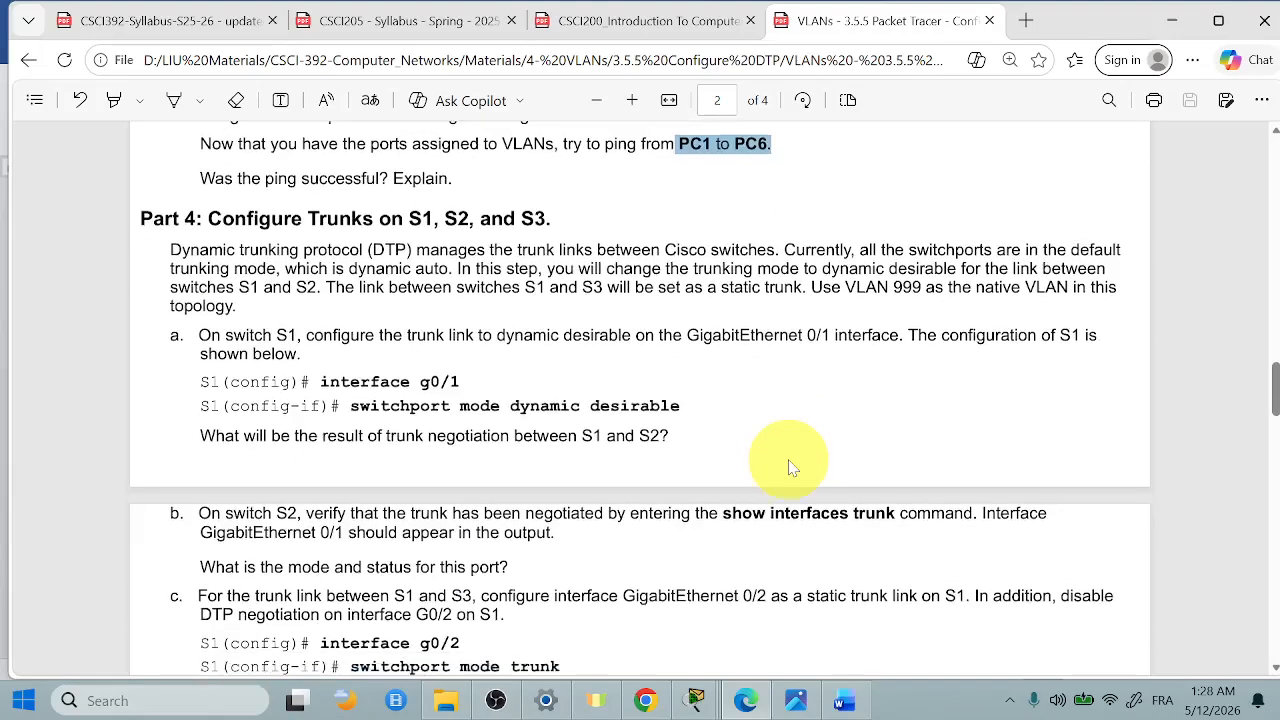
Copy PC6's IP address 192.168.10.2 from the addressing table on the lab PDF's first page
{"action": "scroll", "coordinate": [737, 217], "scroll_direction": "up", "scroll_amount": 2}
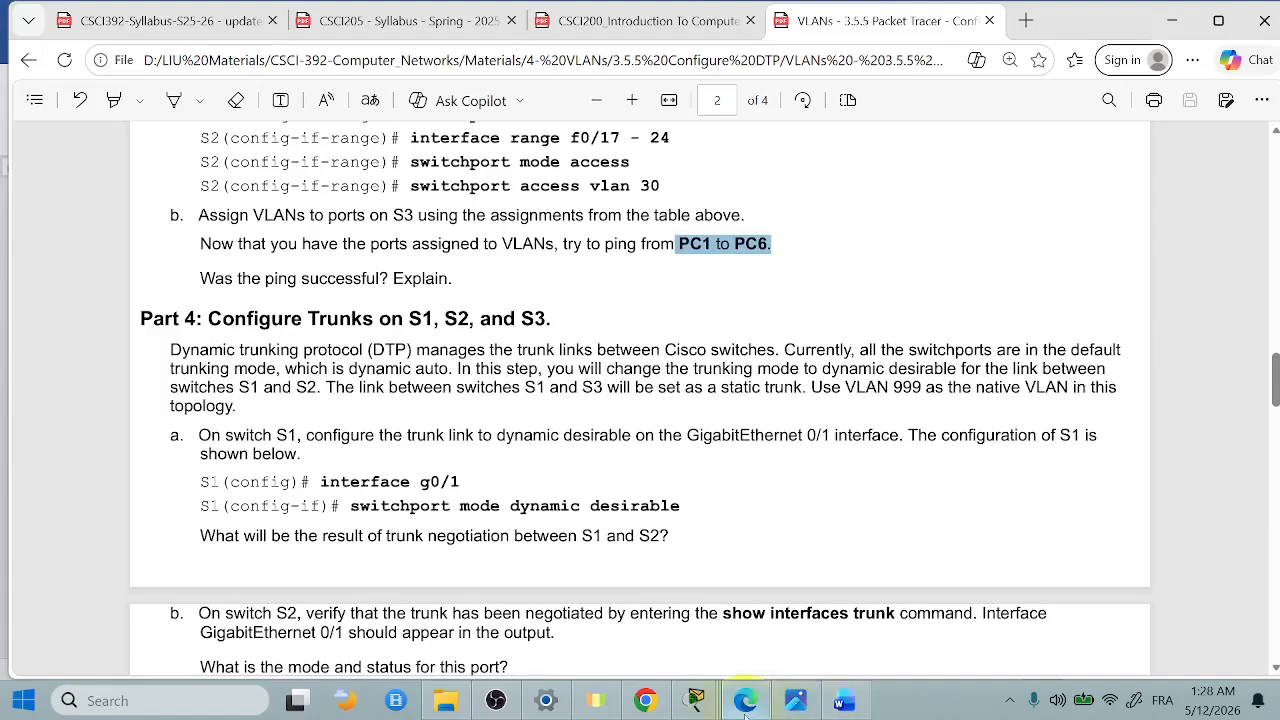
{"action": "scroll", "coordinate": [825, 333], "scroll_direction": "up", "scroll_amount": 1}
{"action": "scroll", "coordinate": [825, 333], "scroll_direction": "up", "scroll_amount": 15}
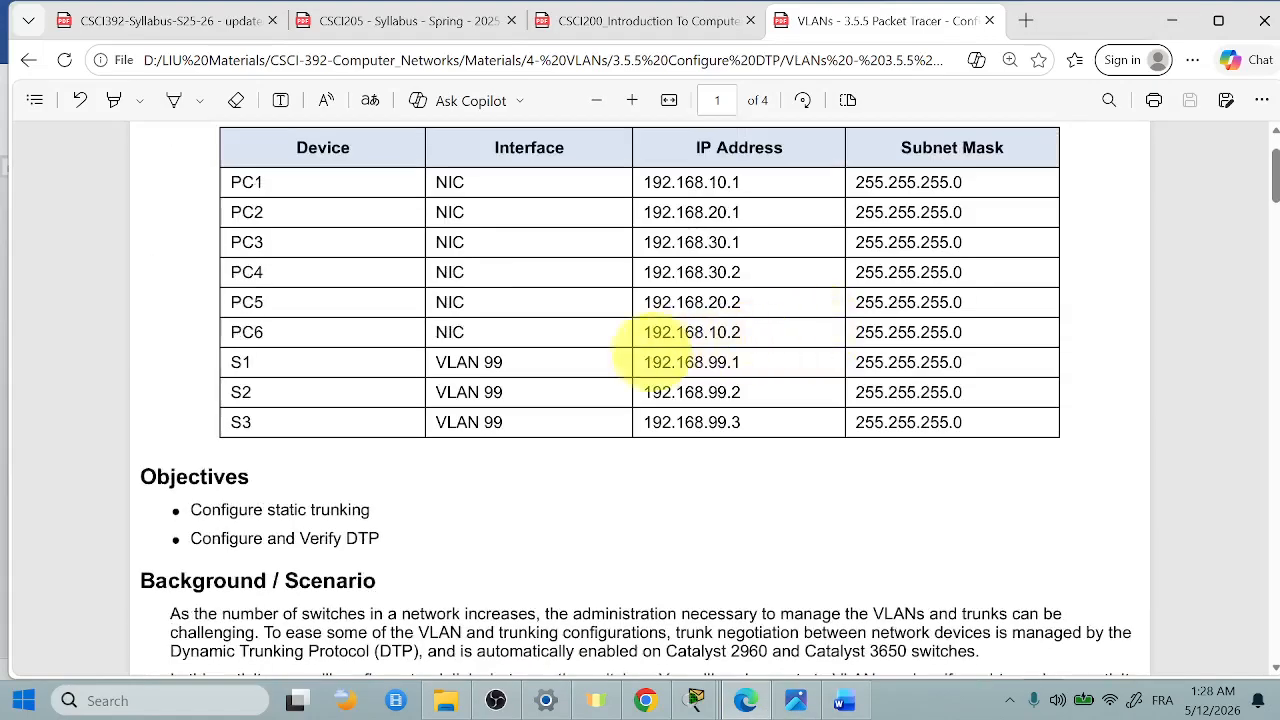
{"action": "left_click_drag", "start_coordinate": [745, 334], "coordinate": [620, 329]}
{"action": "key", "text": "ctrl+c"}
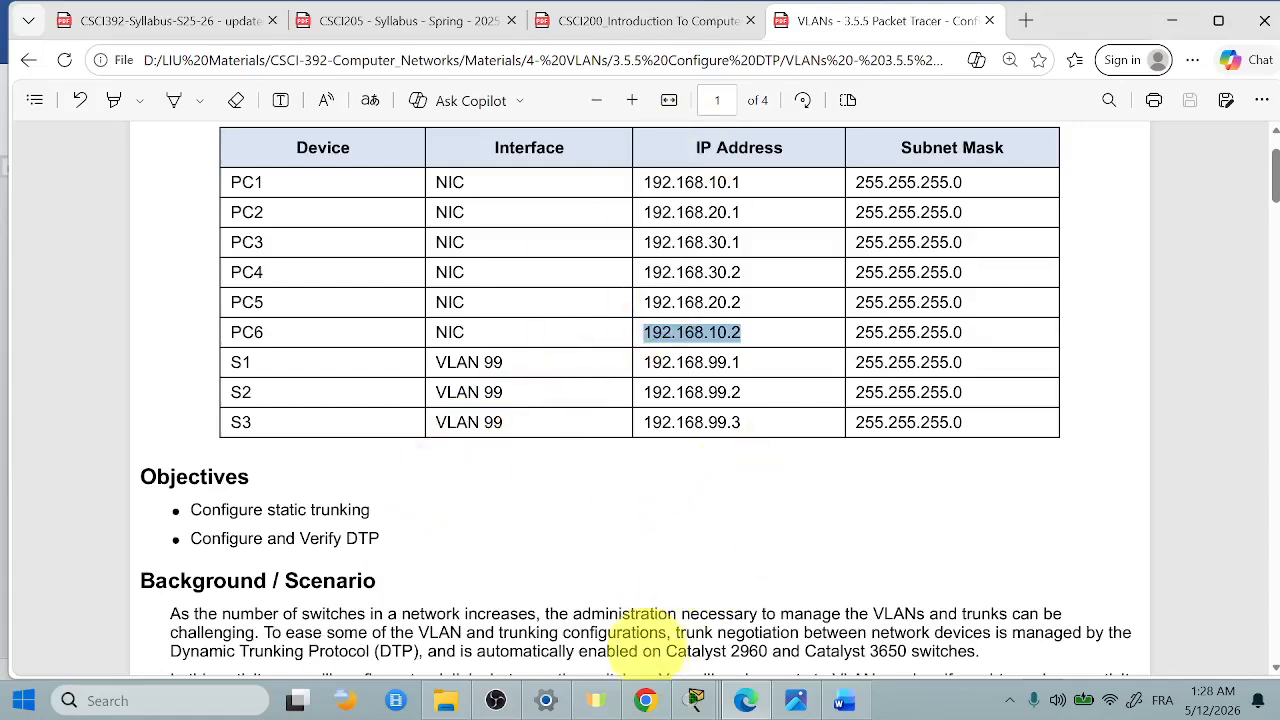
Switch to Packet Tracer and ping PC6 at 192.168.10.2 from PC1's Command Prompt
{"action": "left_click", "coordinate": [696, 700]}
{"action": "left_click", "coordinate": [290, 600]}
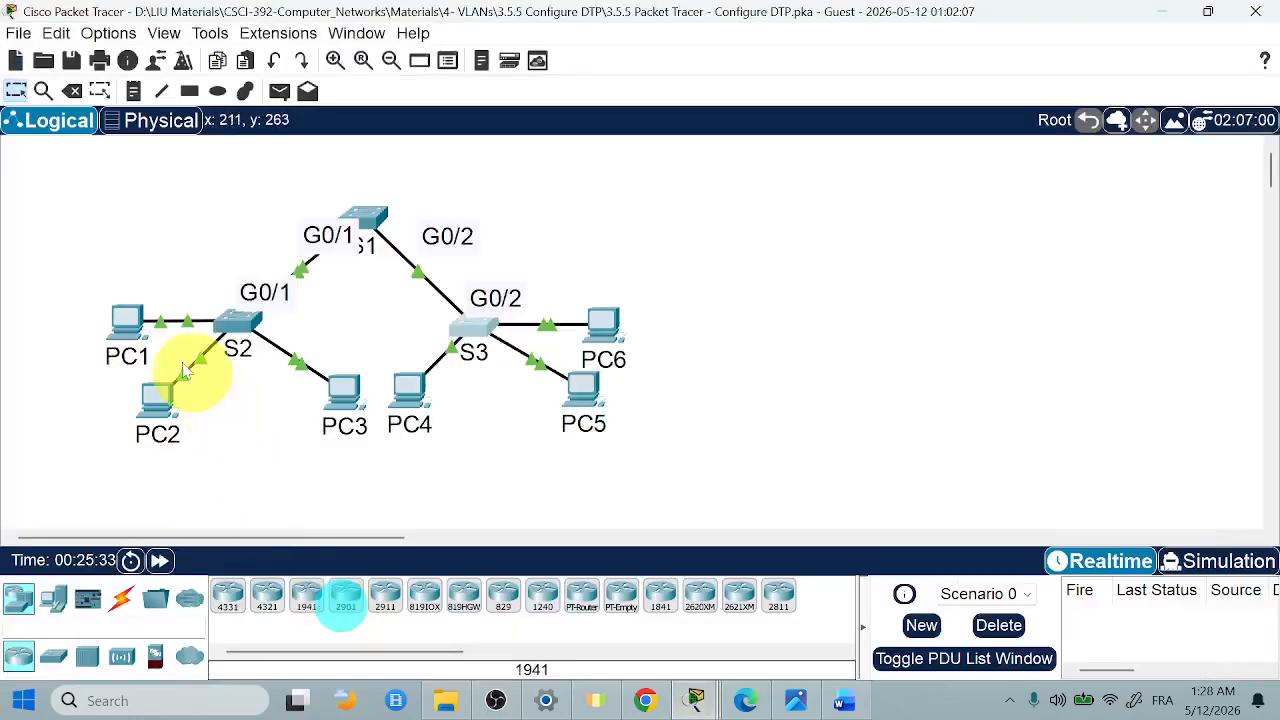
{"action": "left_click", "coordinate": [125, 320]}
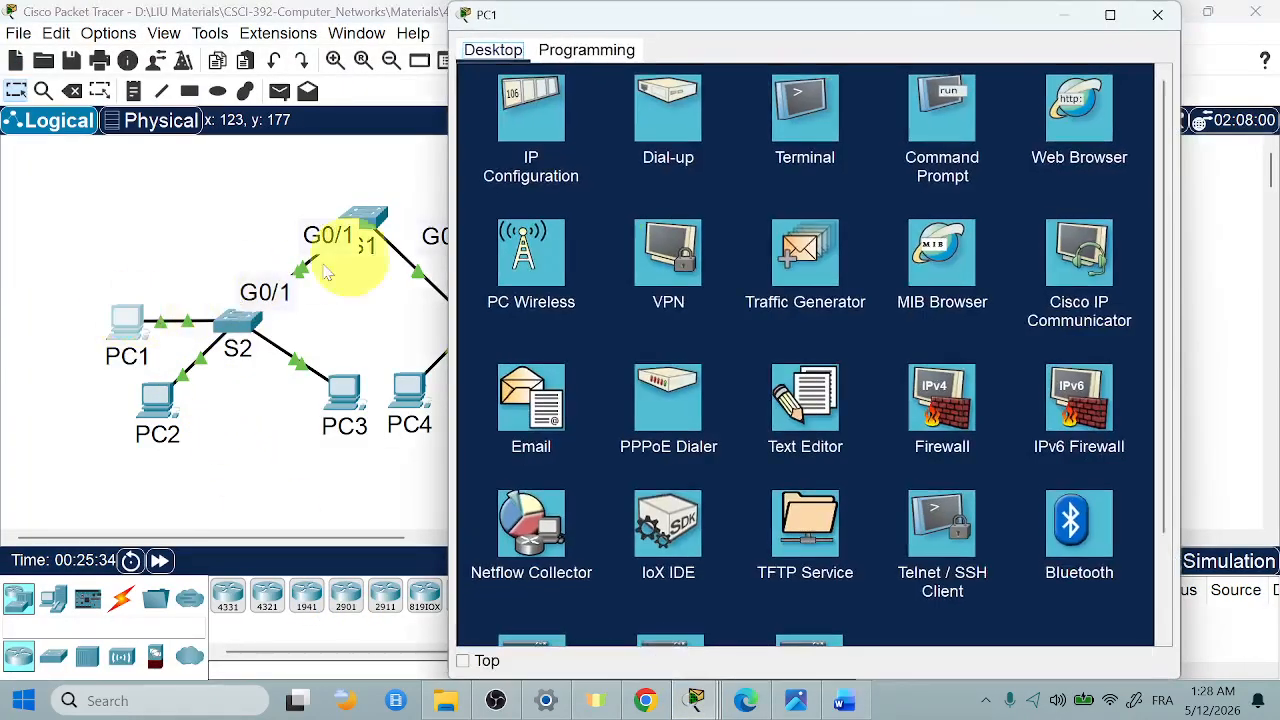
{"action": "left_click", "coordinate": [940, 118]}
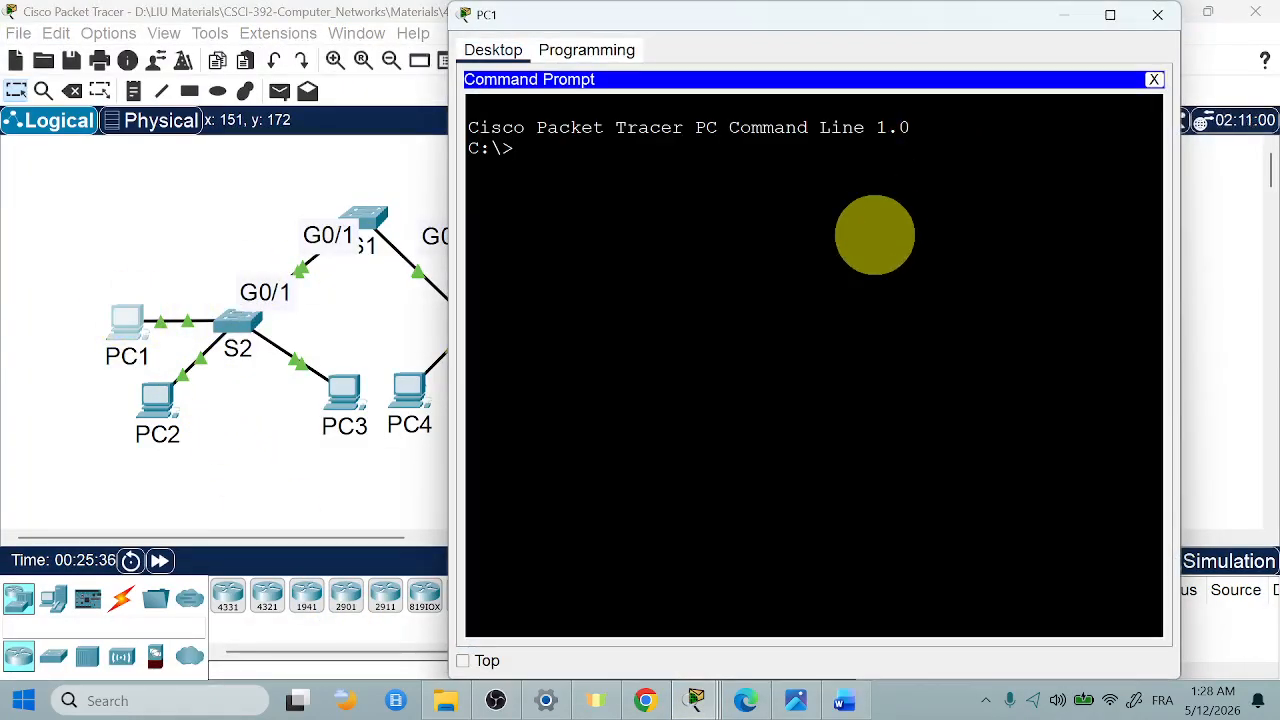
{"action": "type", "text": "ping"}
{"action": "right_click", "coordinate": [870, 236]}
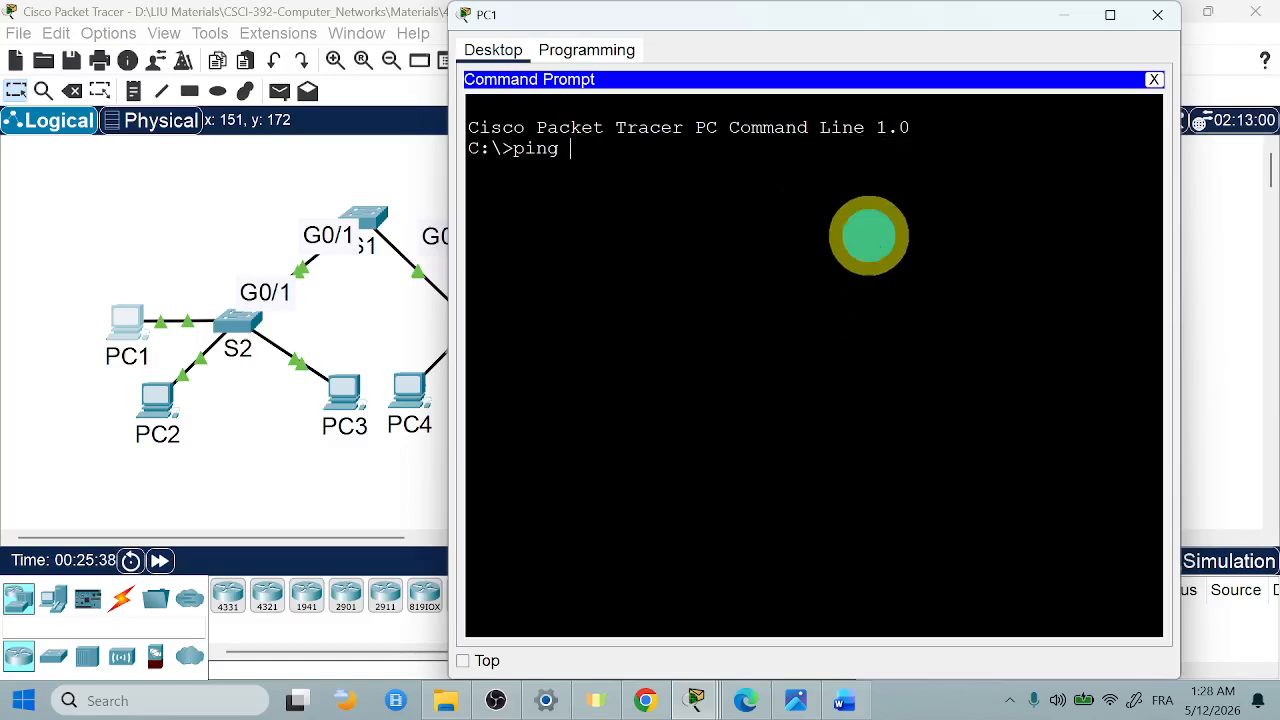
{"action": "left_click", "coordinate": [924, 268]}
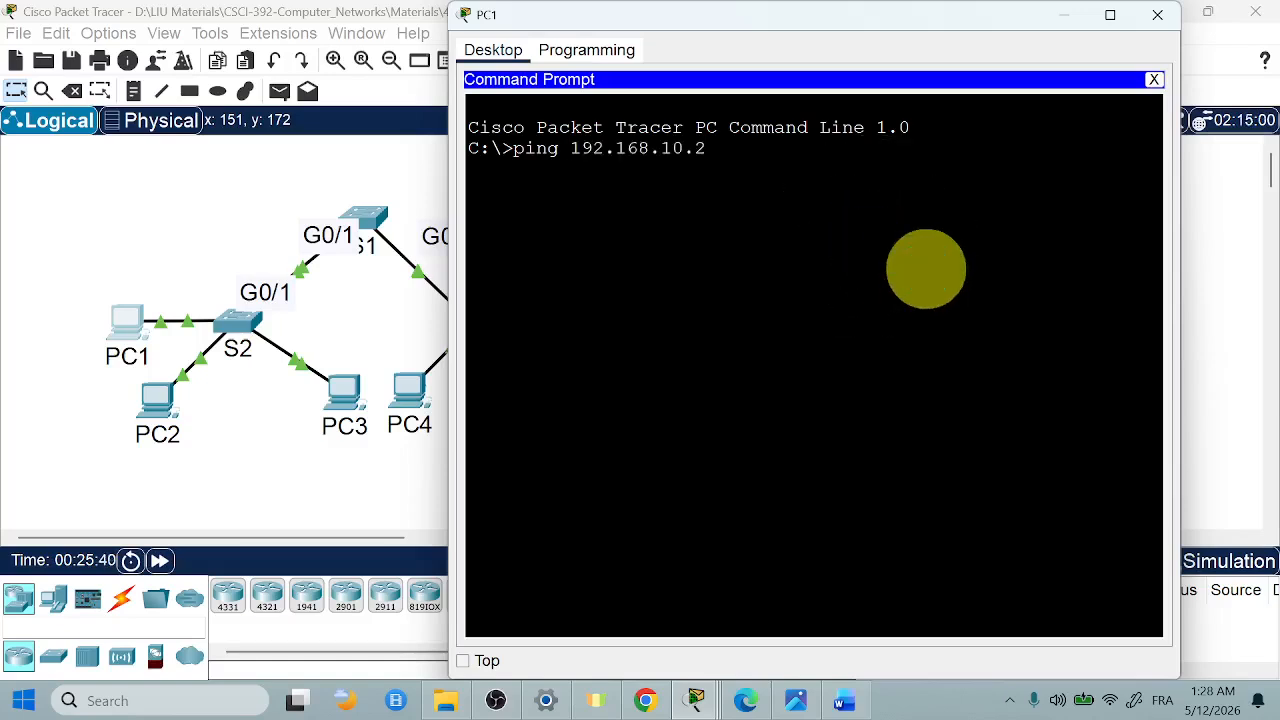
{"action": "key", "text": "Return"}
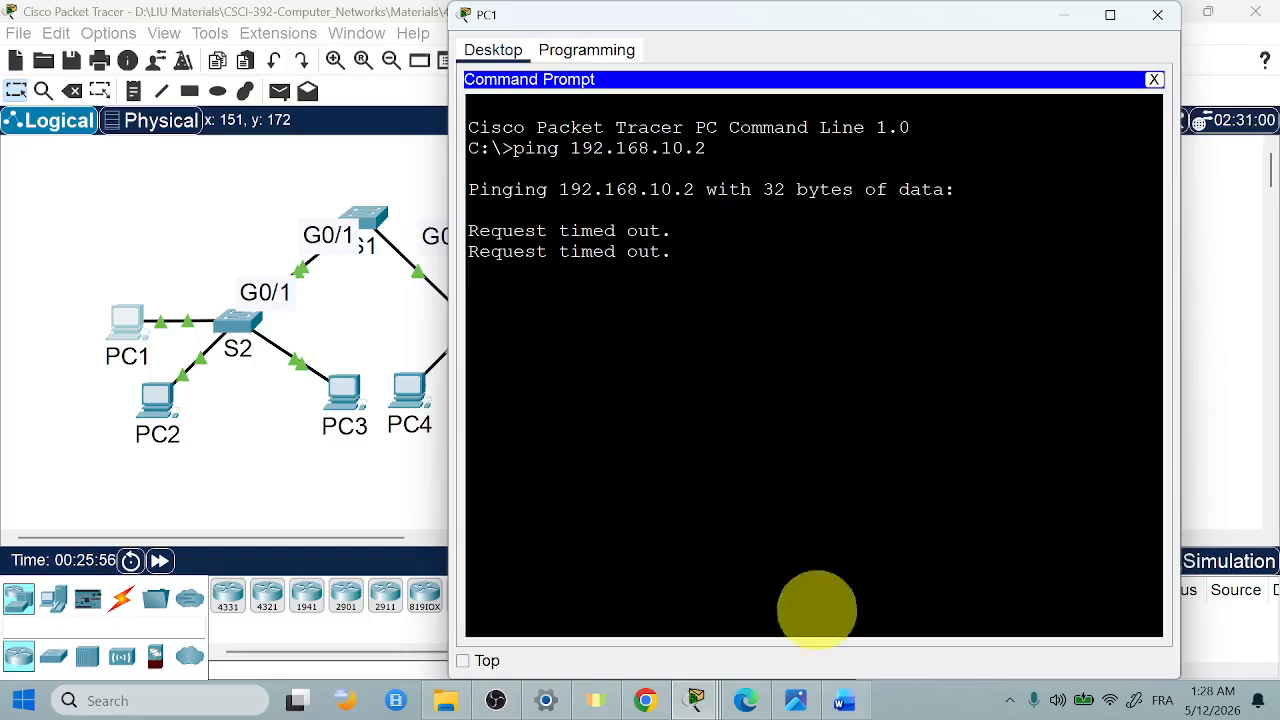
Switch to the Word answer document and review the PC1-to-PC6 ping answer and its explanation, consulting the Topo-3.png topology image
{"action": "mouse_move", "coordinate": [843, 703]}
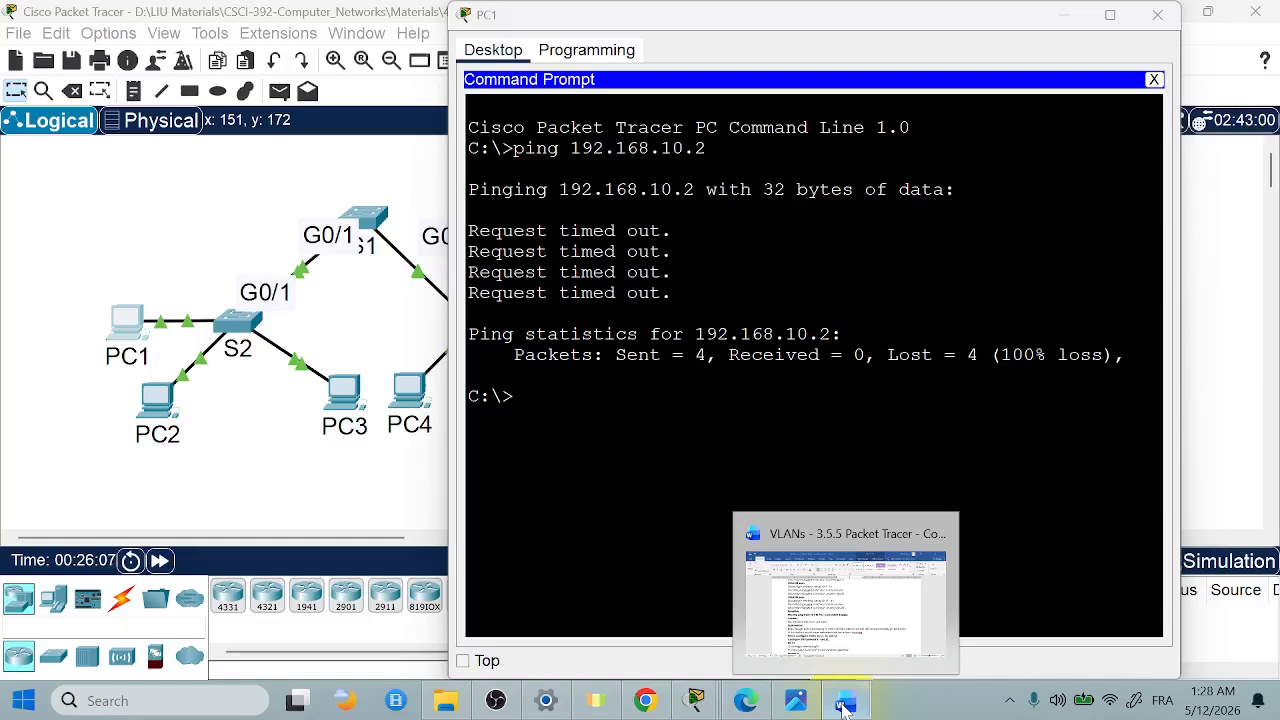
{"action": "left_click", "coordinate": [843, 705]}
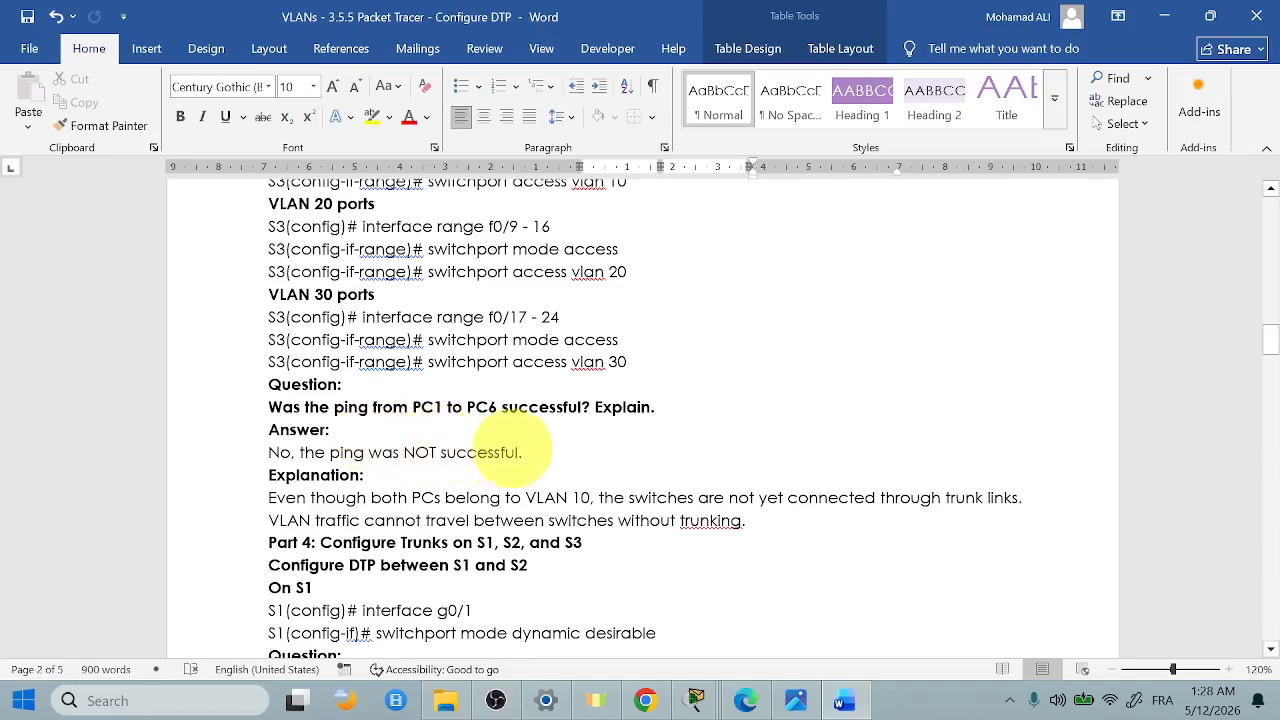
{"action": "left_click", "coordinate": [522, 449]}
{"action": "left_click_drag", "start_coordinate": [522, 449], "coordinate": [298, 452]}
{"action": "scroll", "coordinate": [632, 430], "scroll_direction": "down", "scroll_amount": 1}
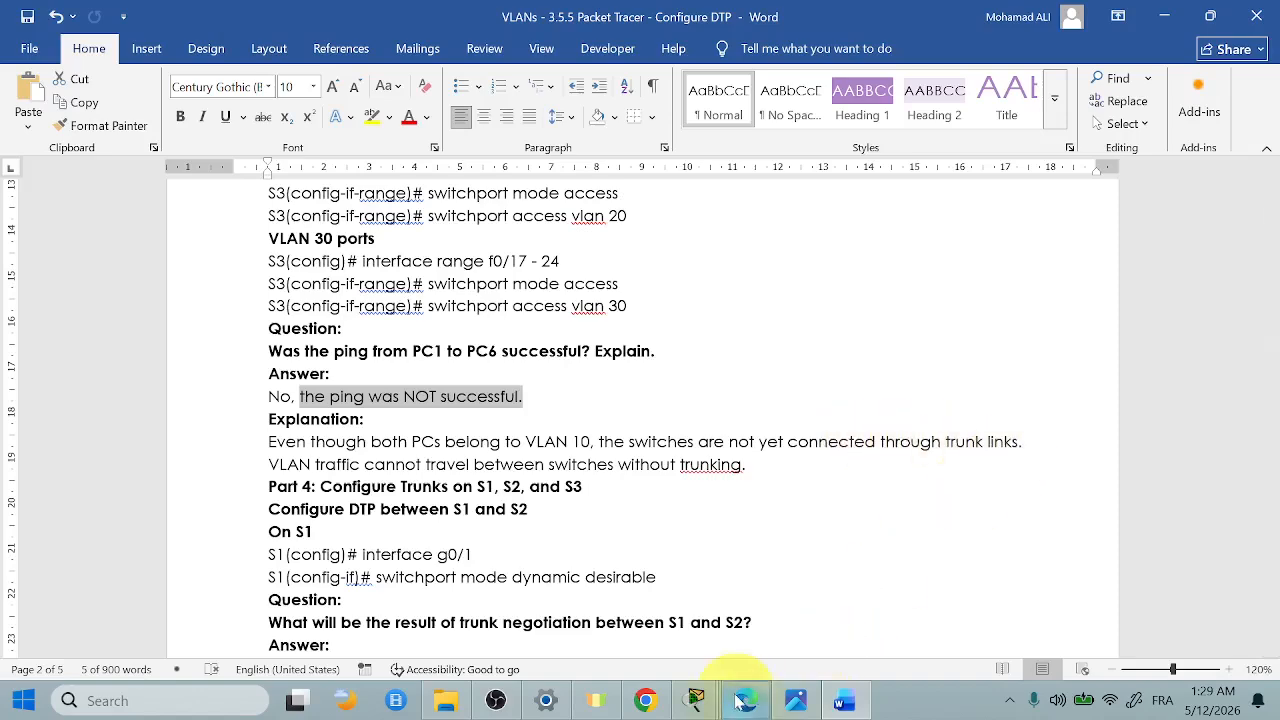
{"action": "mouse_move", "coordinate": [705, 708]}
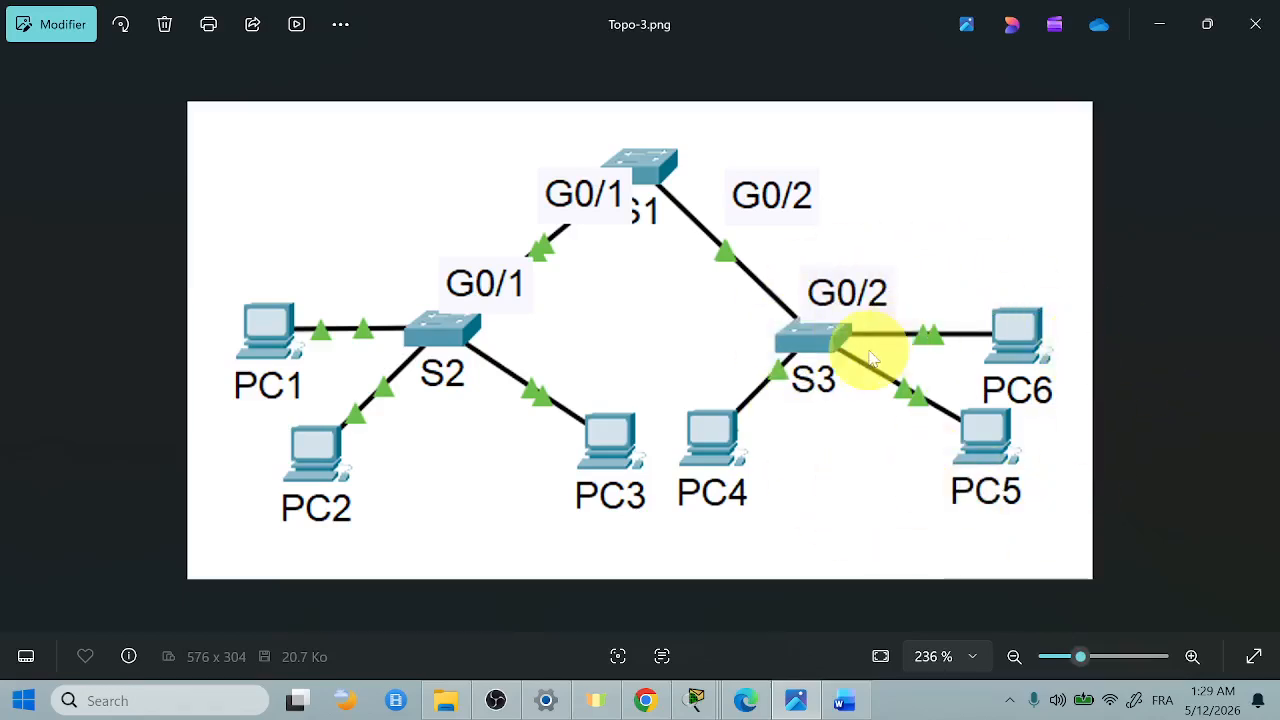
{"action": "left_click", "coordinate": [843, 701]}
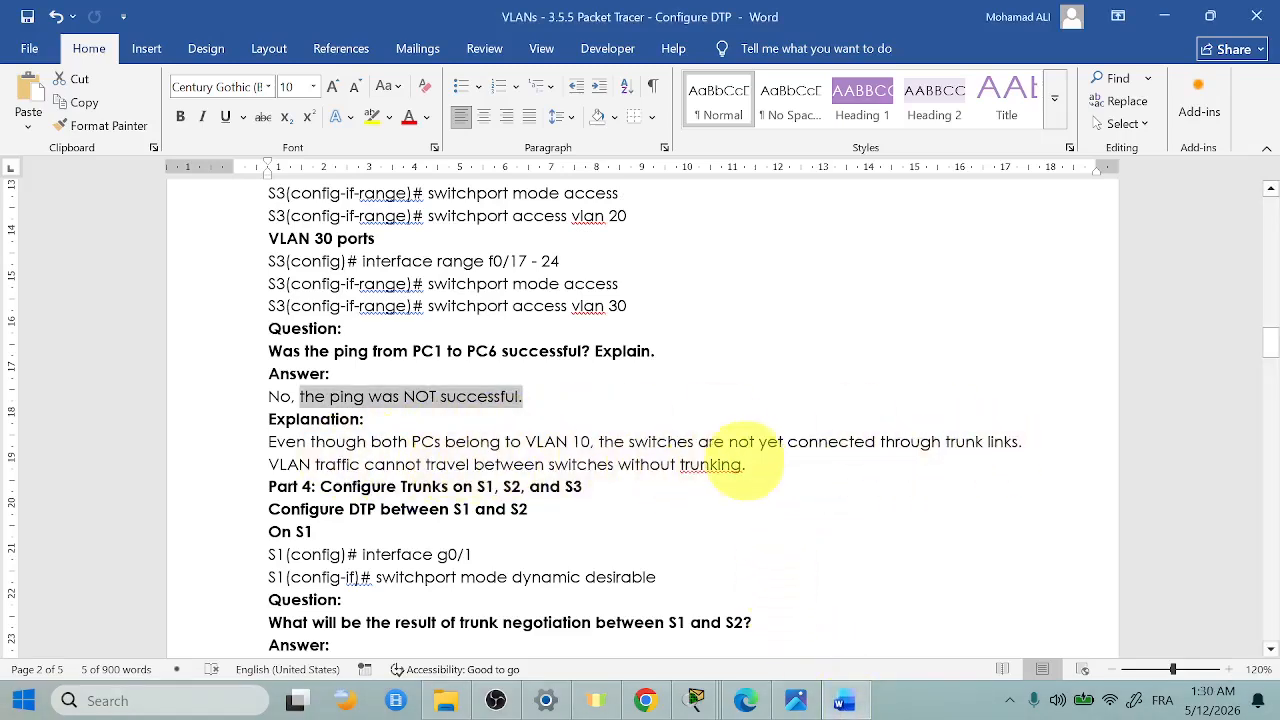
{"action": "left_click_drag", "start_coordinate": [750, 462], "coordinate": [234, 440]}
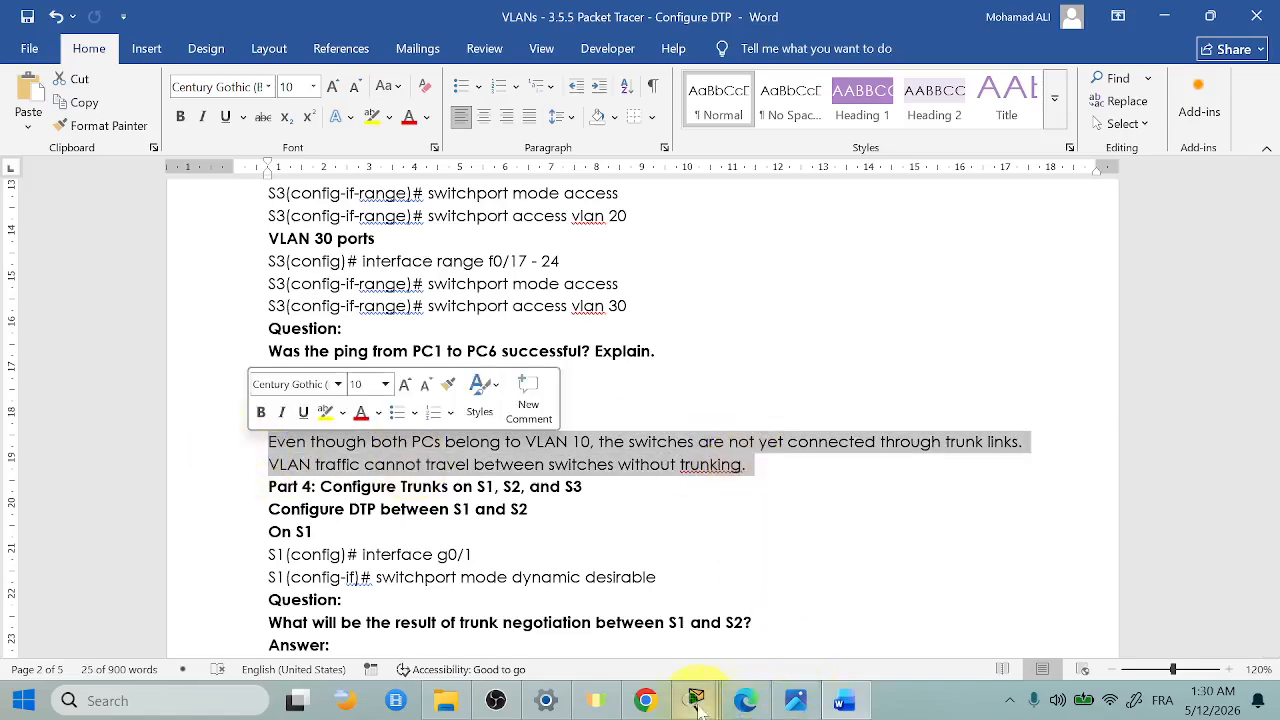
Switch to the lab PDF in Edge and review Part 3's ping question and the start of Part 4 on configuring trunks
{"action": "left_click", "coordinate": [737, 703]}
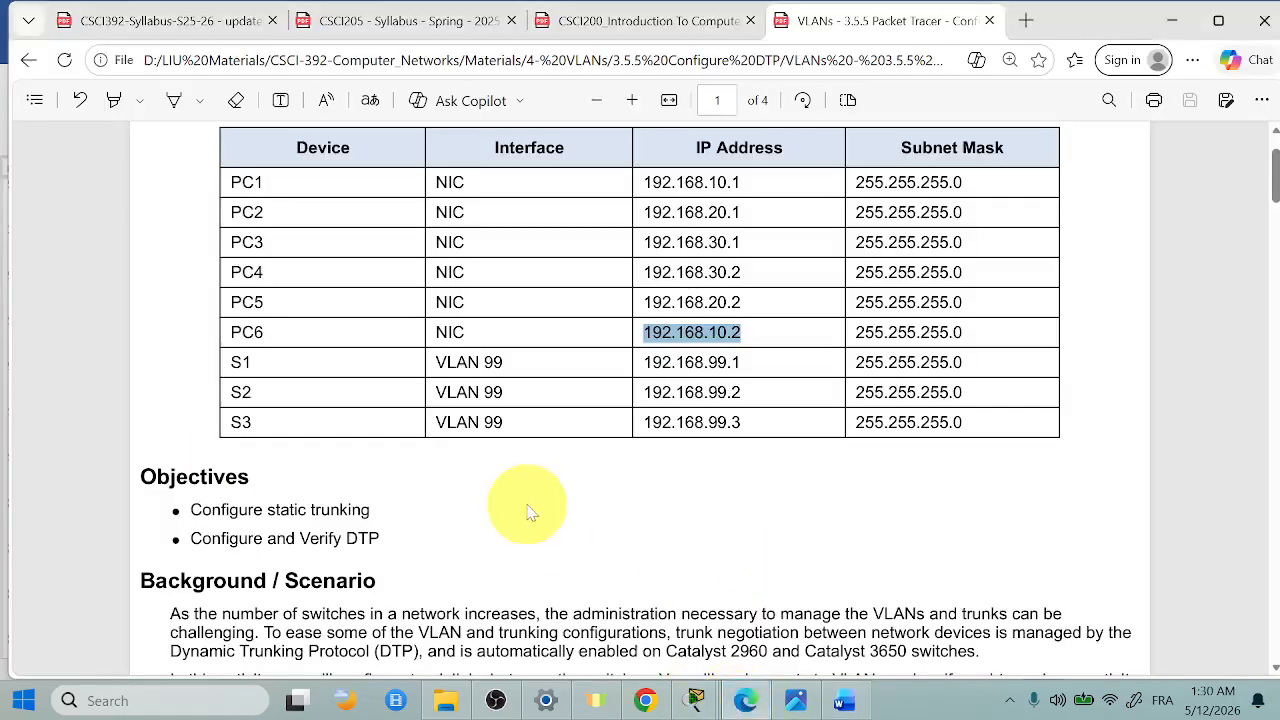
{"action": "scroll", "coordinate": [533, 512], "scroll_direction": "up", "scroll_amount": 1}
{"action": "scroll", "coordinate": [533, 511], "scroll_direction": "down", "scroll_amount": 20}
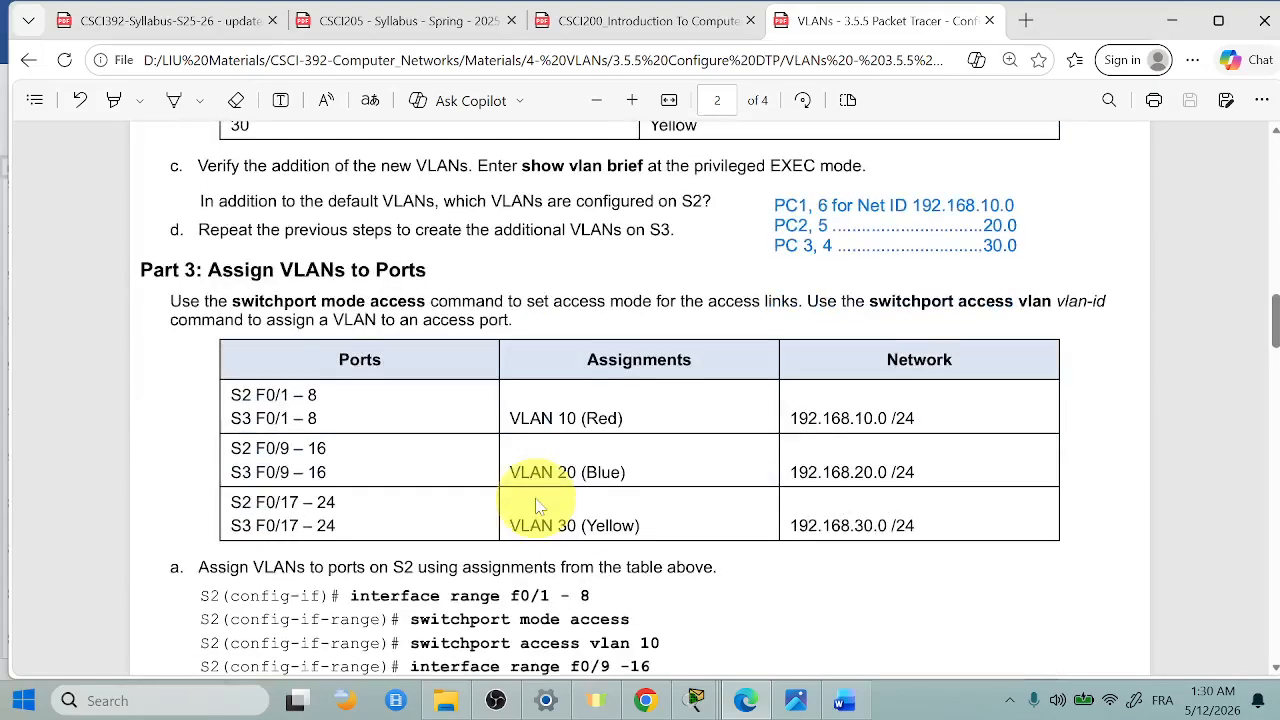
{"action": "scroll", "coordinate": [537, 507], "scroll_direction": "down", "scroll_amount": 5}
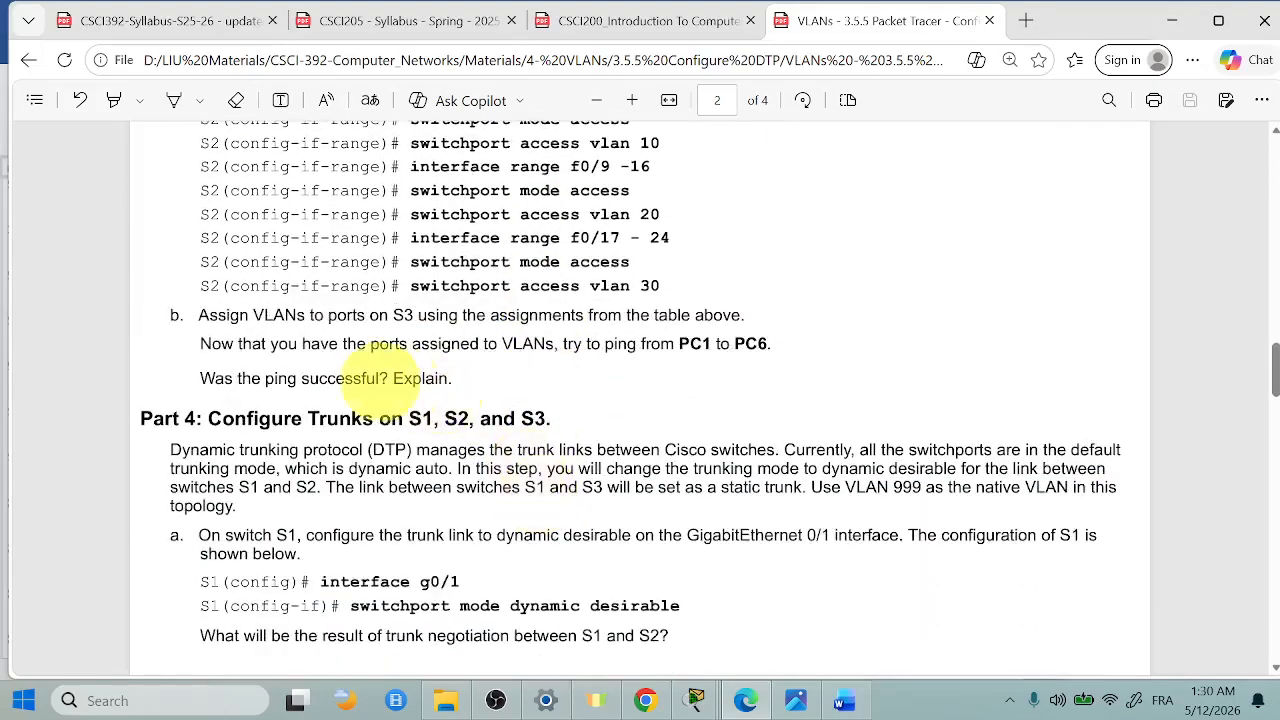
{"action": "left_click_drag", "start_coordinate": [453, 380], "coordinate": [175, 315]}
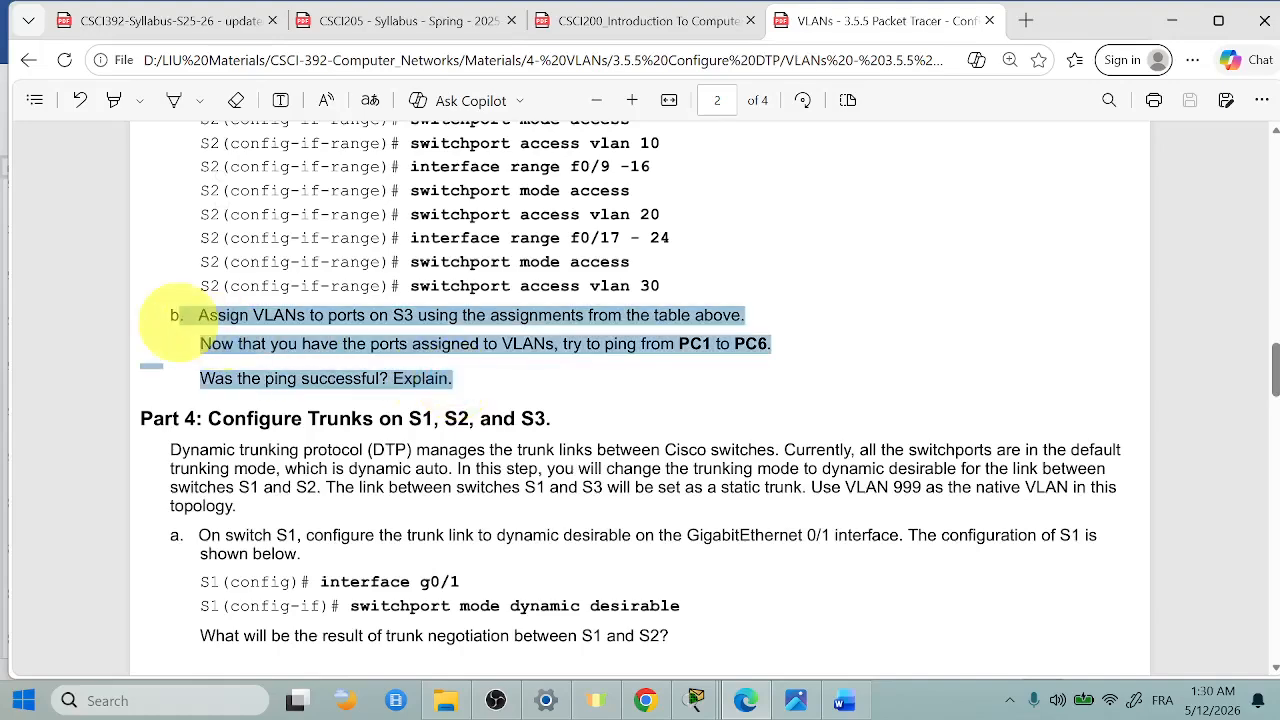
{"action": "scroll", "coordinate": [735, 403], "scroll_direction": "down", "scroll_amount": 2}
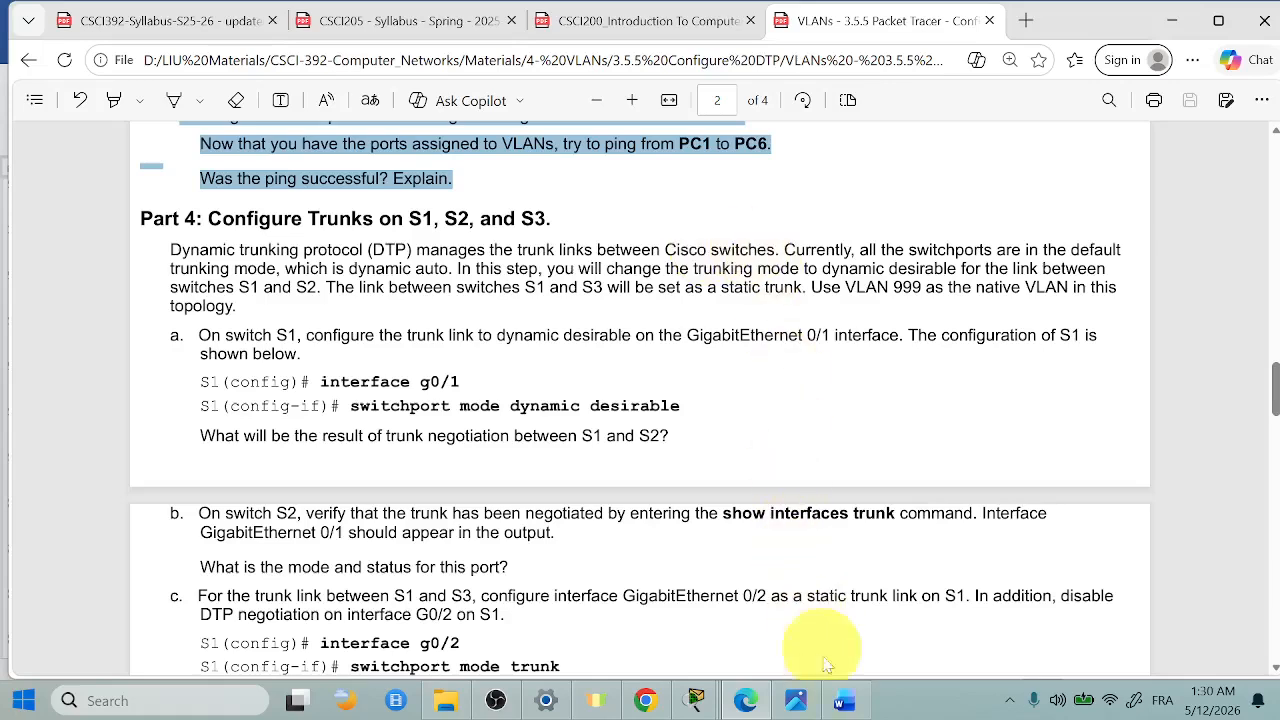
Check the S1, S2 and S3 links in the topology image, and read about the default trunking mode in the lab PDF's Part 4 introduction
{"action": "left_click", "coordinate": [798, 701]}
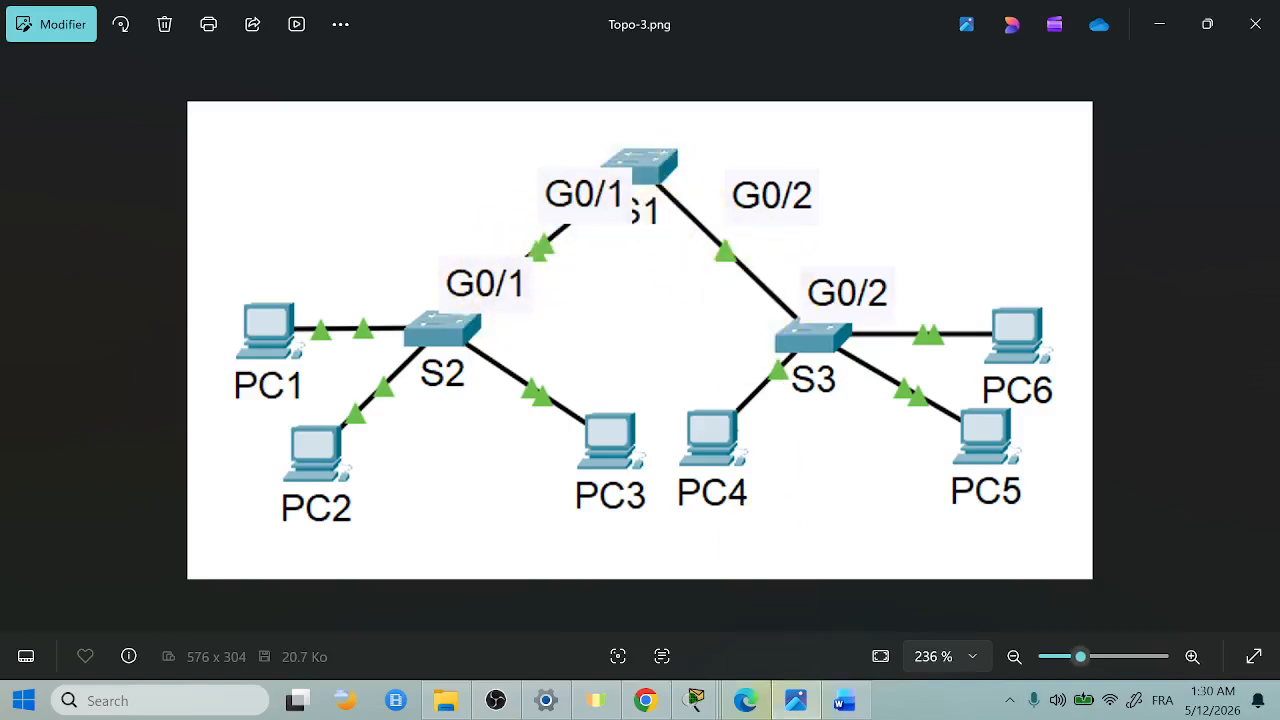
{"action": "left_click", "coordinate": [745, 700]}
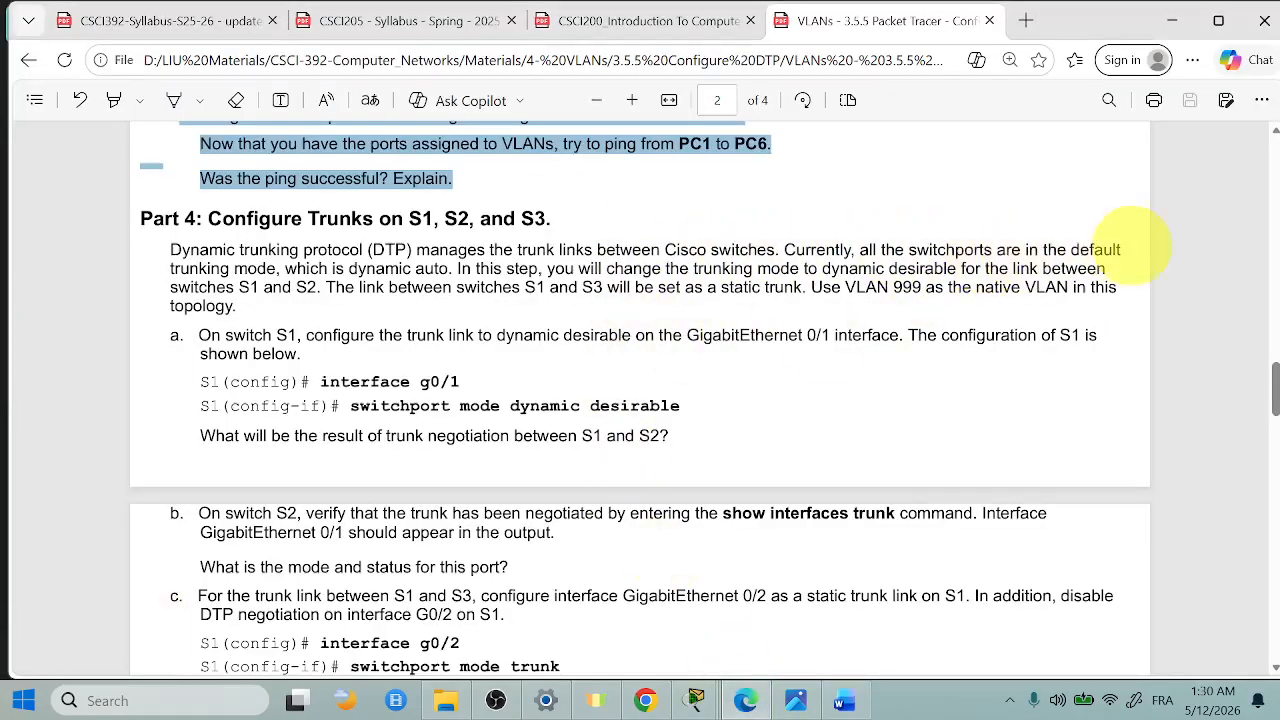
{"action": "left_click_drag", "start_coordinate": [275, 265], "coordinate": [170, 268]}
{"action": "left_click", "coordinate": [181, 298]}
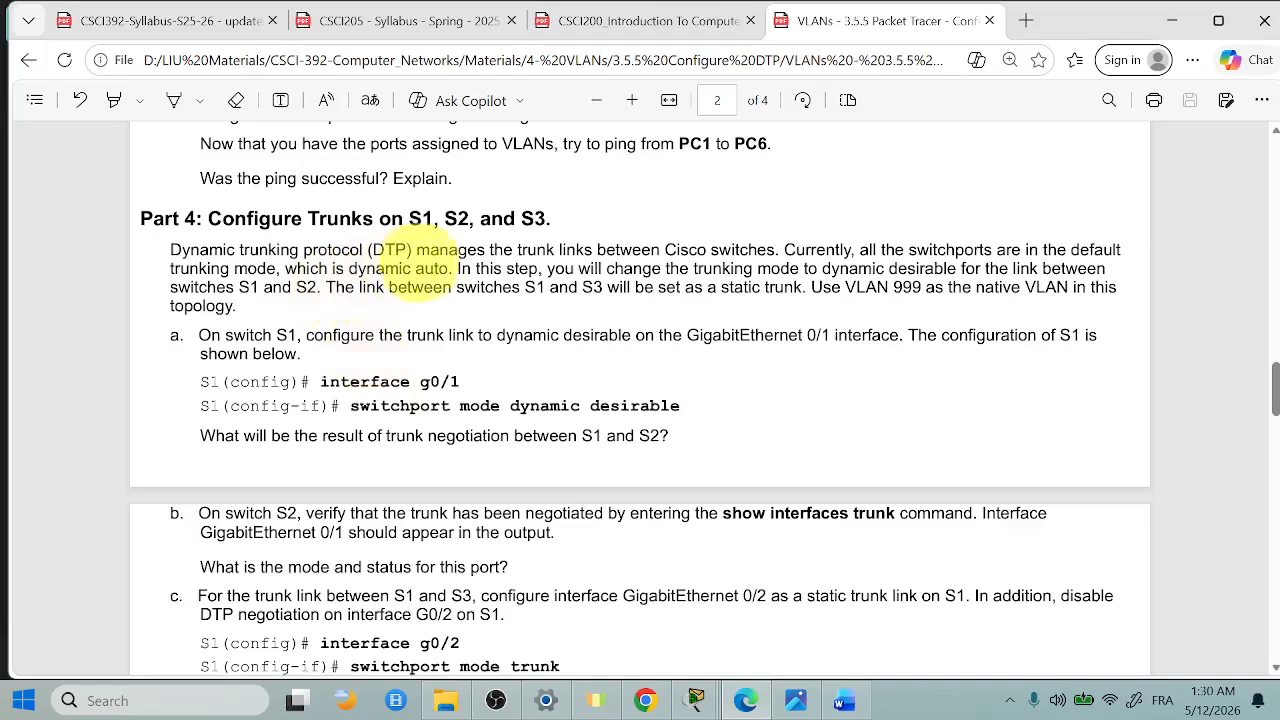
{"action": "left_click_drag", "start_coordinate": [448, 266], "coordinate": [285, 278]}
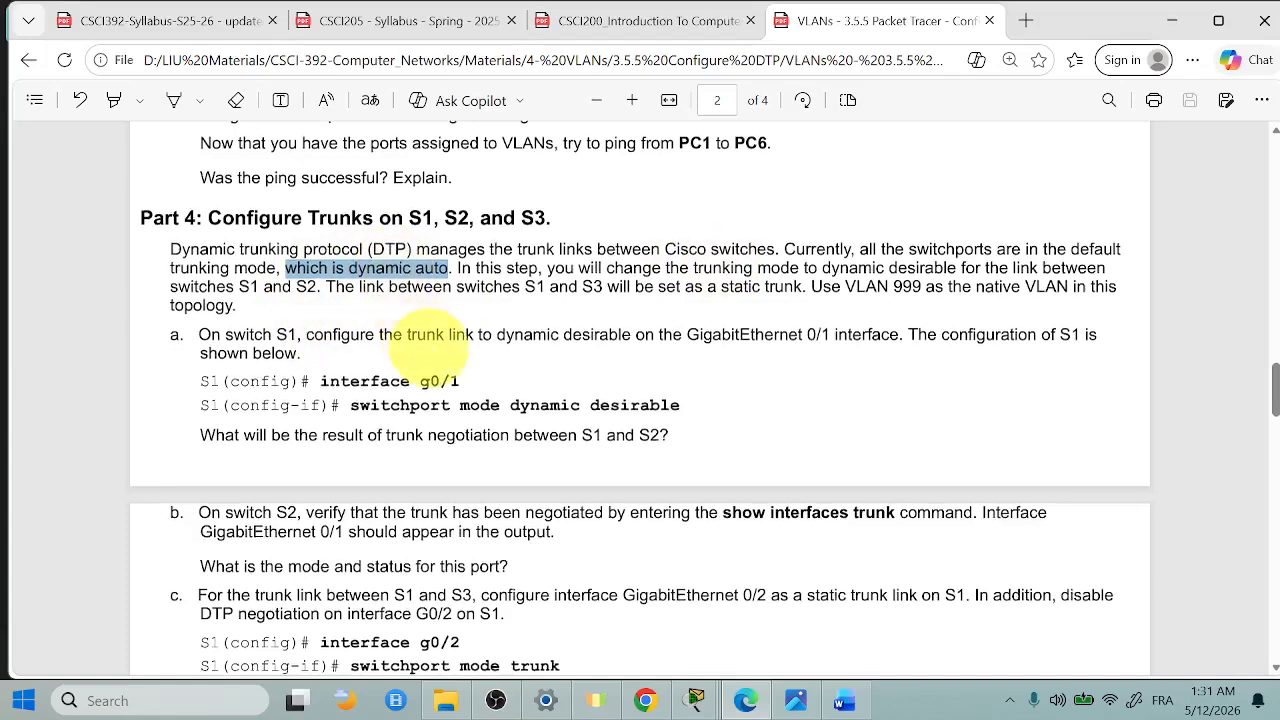
Copy the command show interfaces trunk from step e of Part 4 in the lab PDF
{"action": "scroll", "coordinate": [415, 340], "scroll_direction": "down", "scroll_amount": 1}
{"action": "scroll", "coordinate": [420, 500], "scroll_direction": "down", "scroll_amount": 3}
{"action": "scroll", "coordinate": [380, 563], "scroll_direction": "down", "scroll_amount": 2}
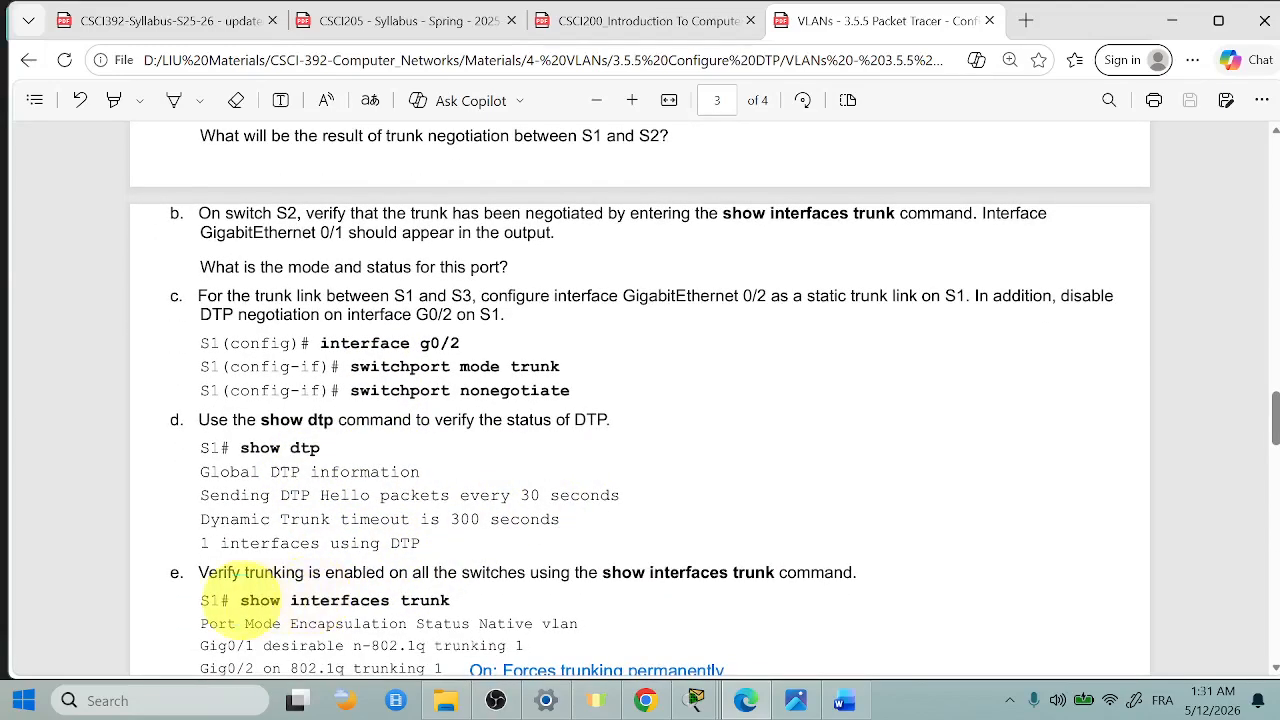
{"action": "left_click_drag", "start_coordinate": [238, 600], "coordinate": [448, 600]}
{"action": "key", "text": "ctrl+c"}
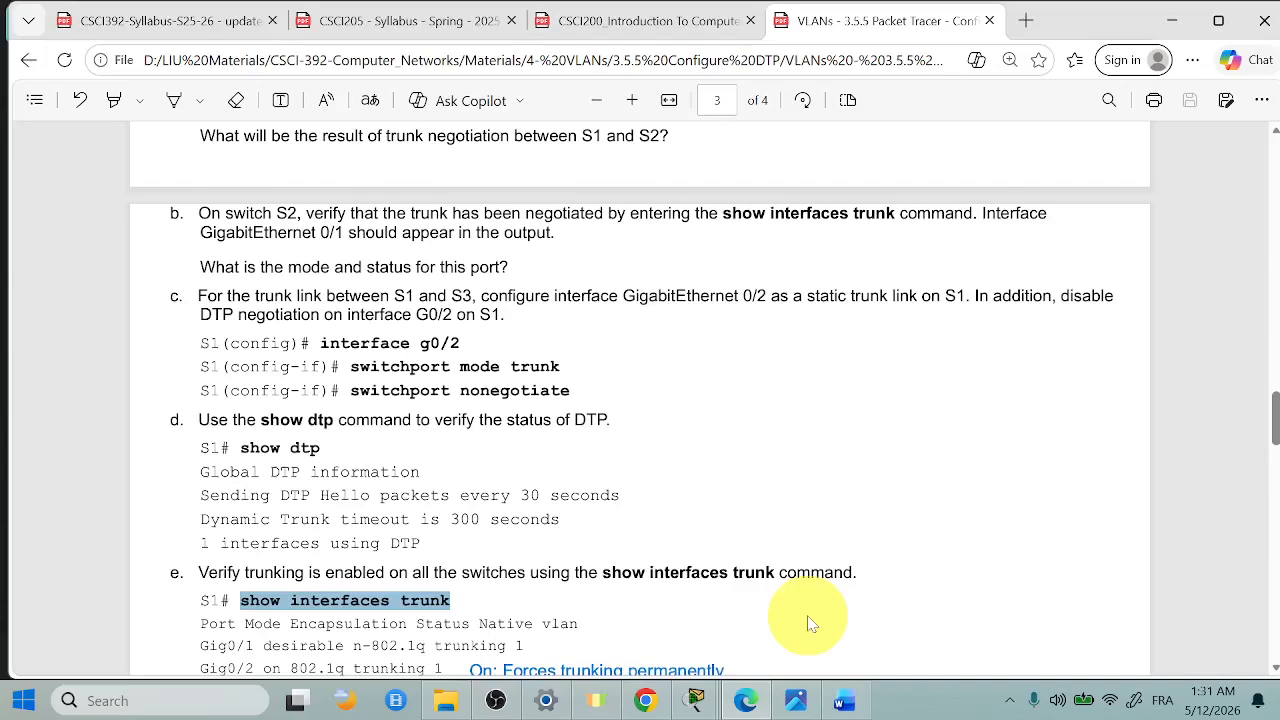
Switch to switch S1's CLI in Packet Tracer, enter privileged mode with enable and run show interfaces trunk
{"action": "mouse_move", "coordinate": [697, 700]}
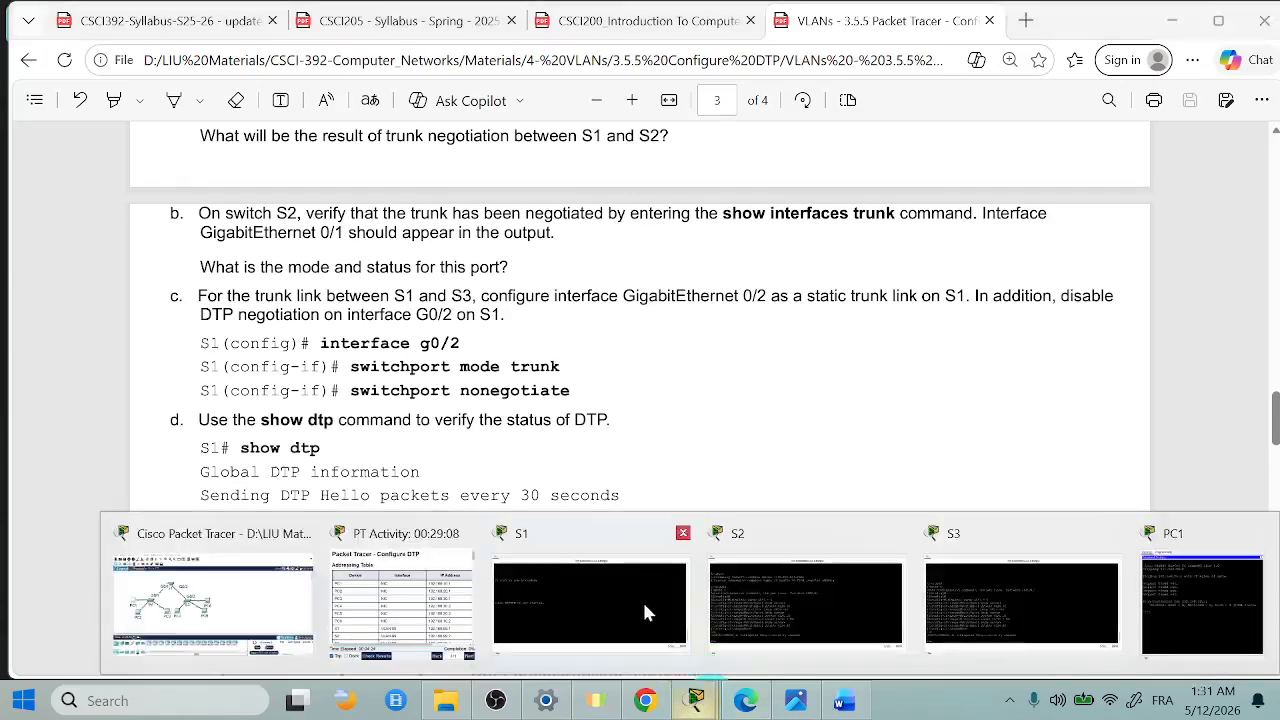
{"action": "left_click", "coordinate": [640, 600]}
{"action": "key", "text": "Return"}
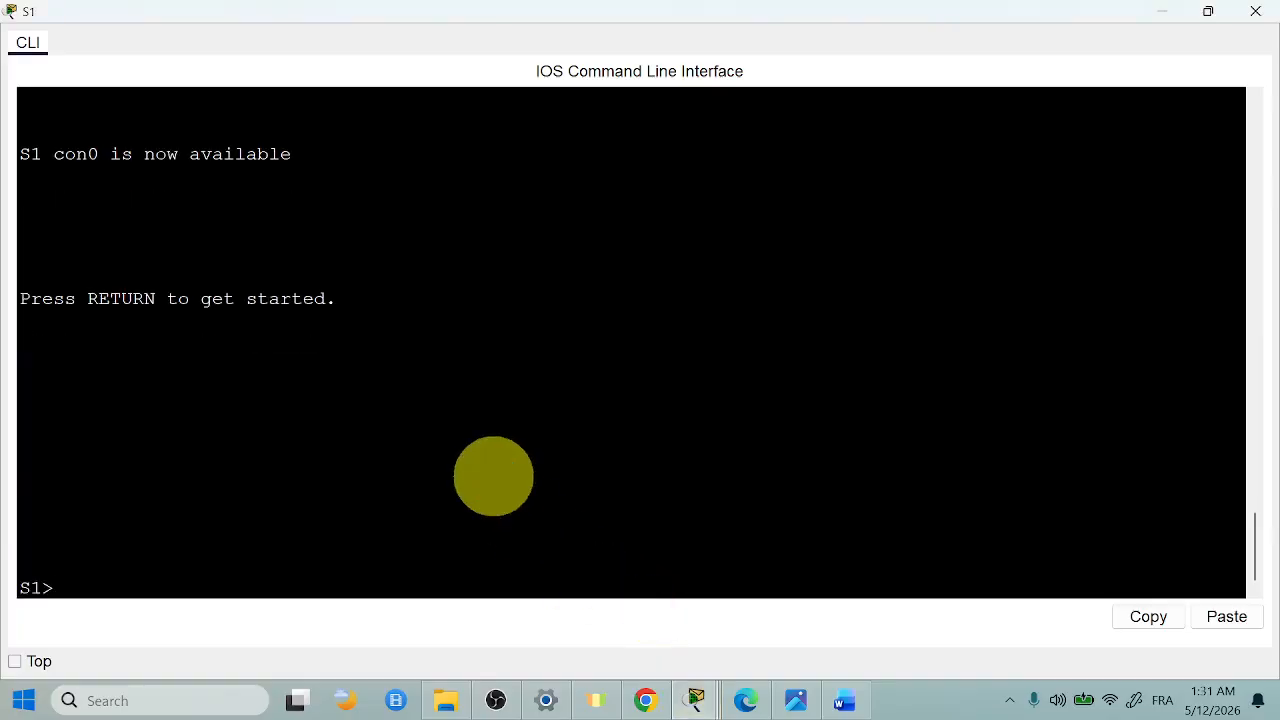
{"action": "type", "text": "enable"}
{"action": "key", "text": "Return"}
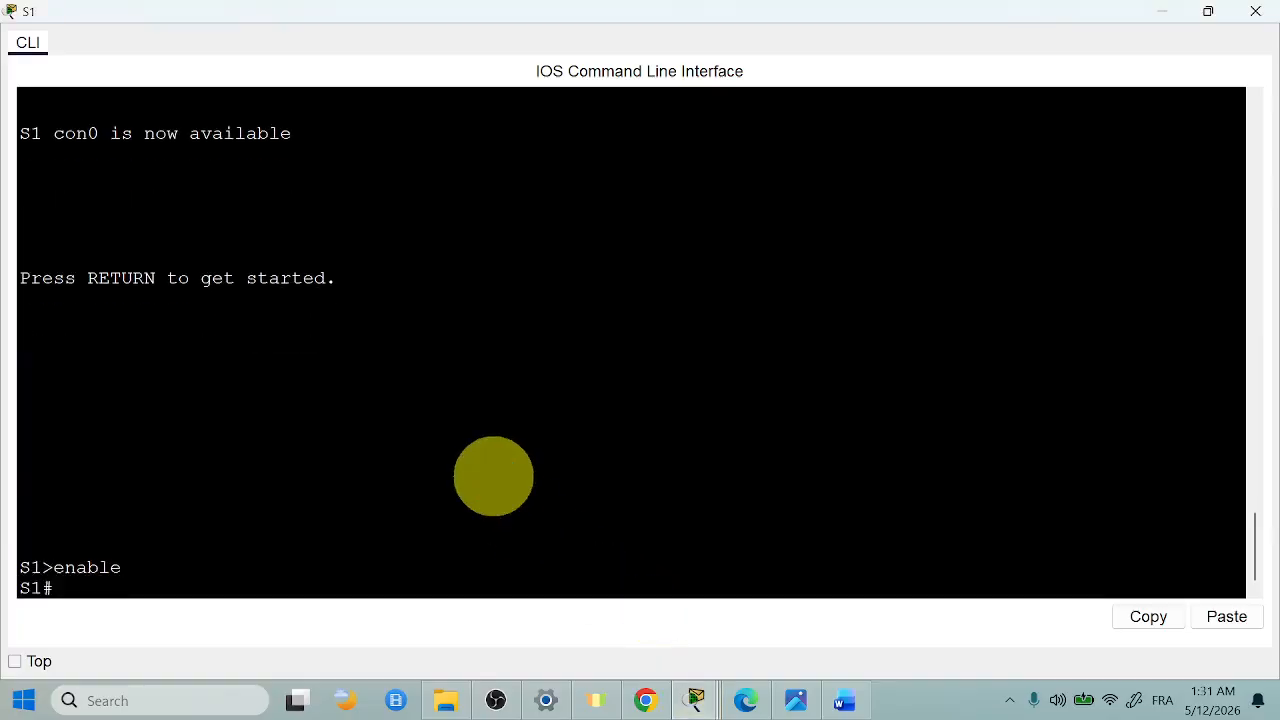
{"action": "right_click", "coordinate": [493, 476]}
{"action": "left_click", "coordinate": [531, 511]}
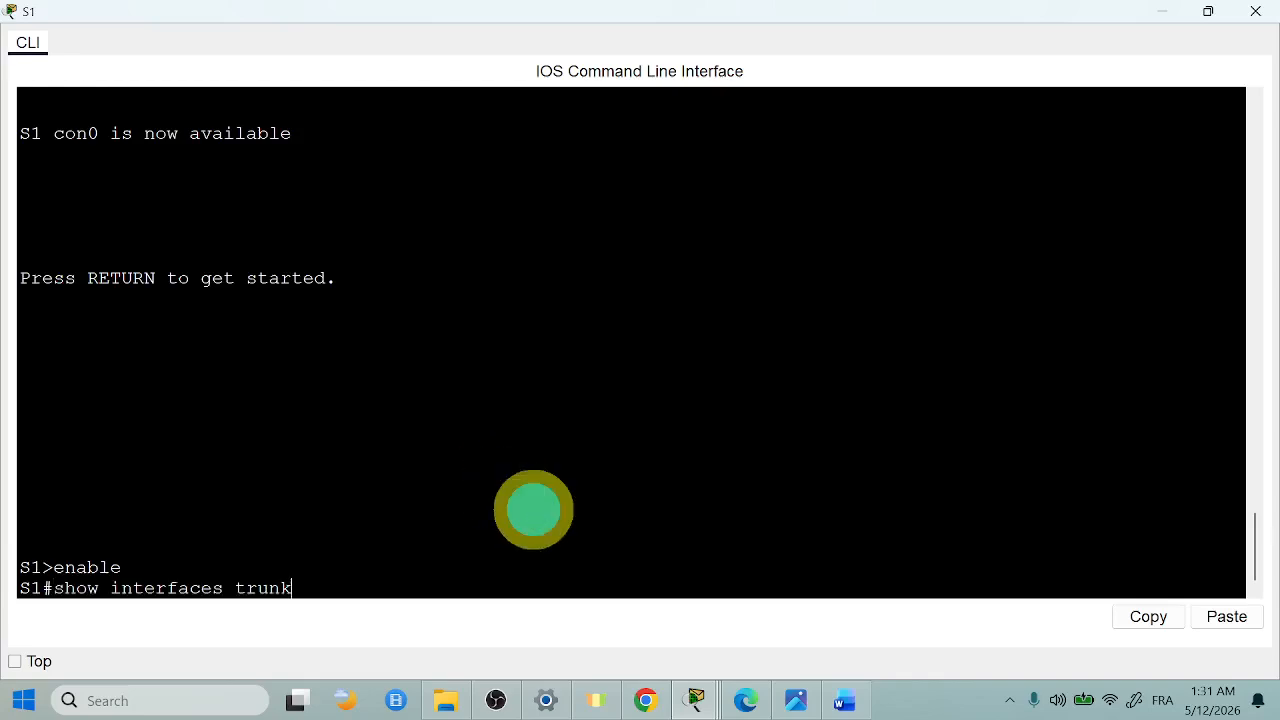
{"action": "key", "text": "Return"}
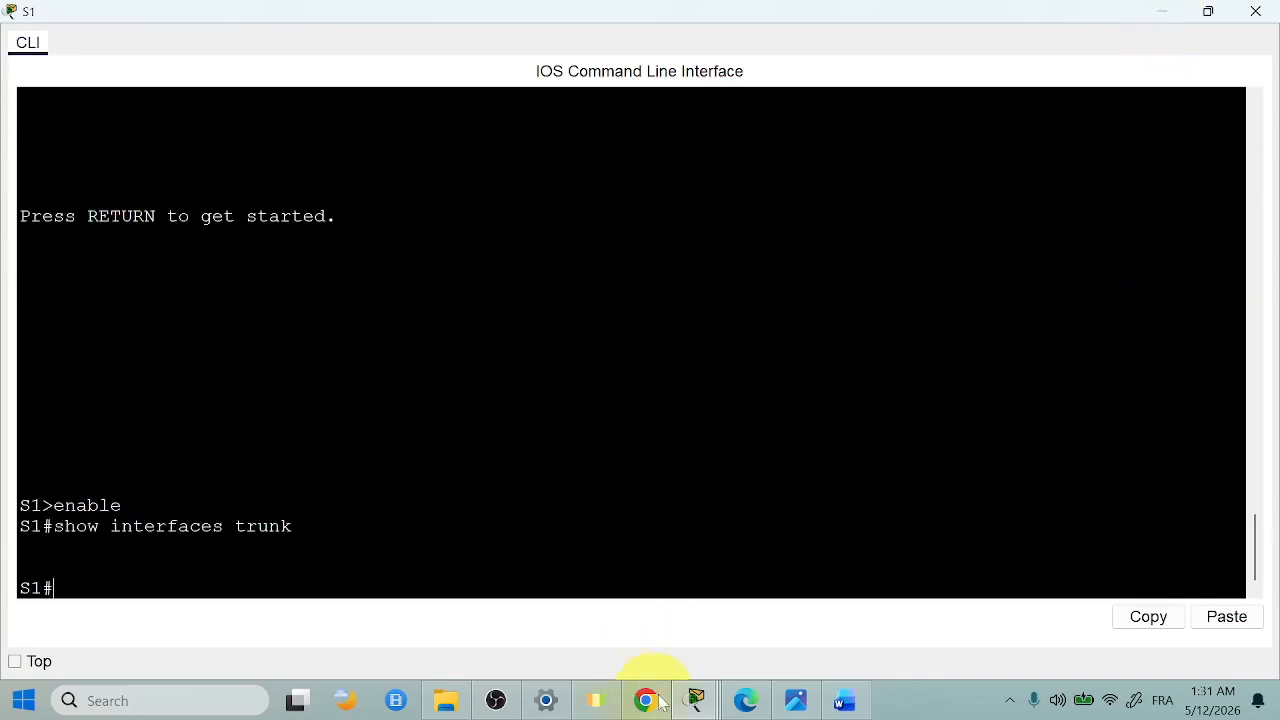
Run the copied show interfaces trunk command in switch S2's CLI
{"action": "mouse_move", "coordinate": [703, 708]}
{"action": "left_click", "coordinate": [793, 598]}
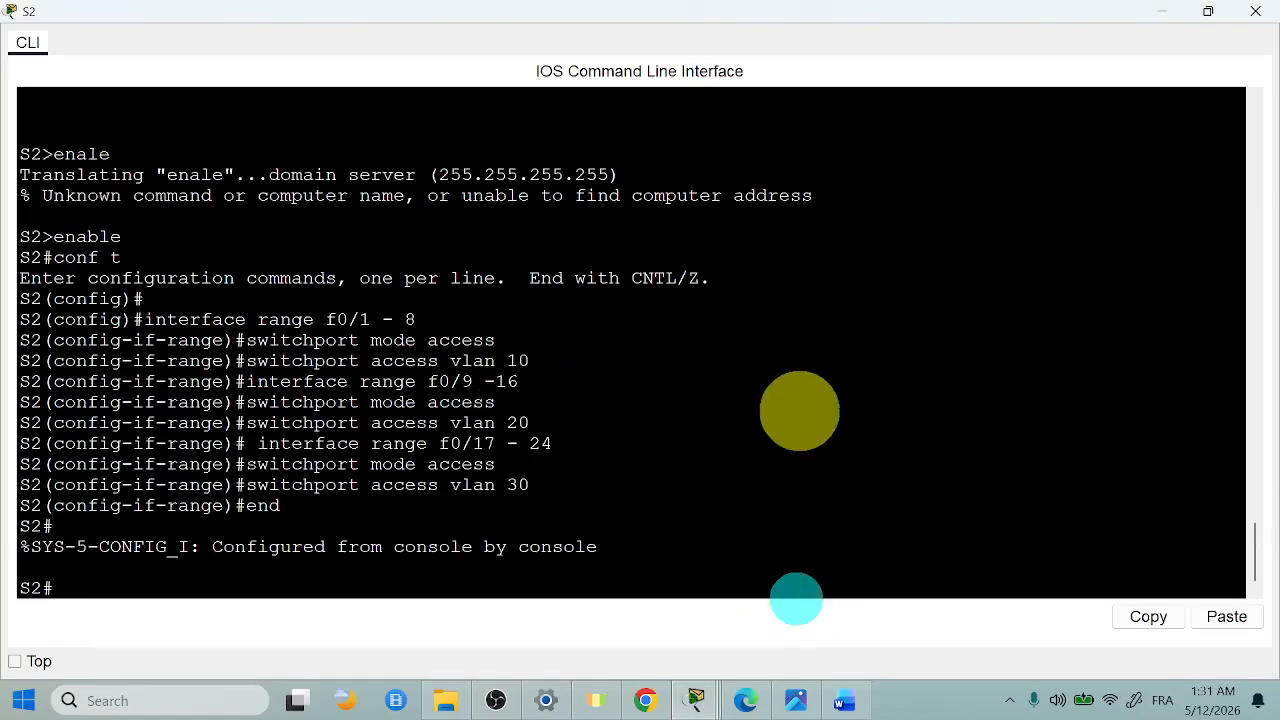
{"action": "right_click", "coordinate": [801, 412]}
{"action": "left_click", "coordinate": [849, 443]}
{"action": "key", "text": "Return"}
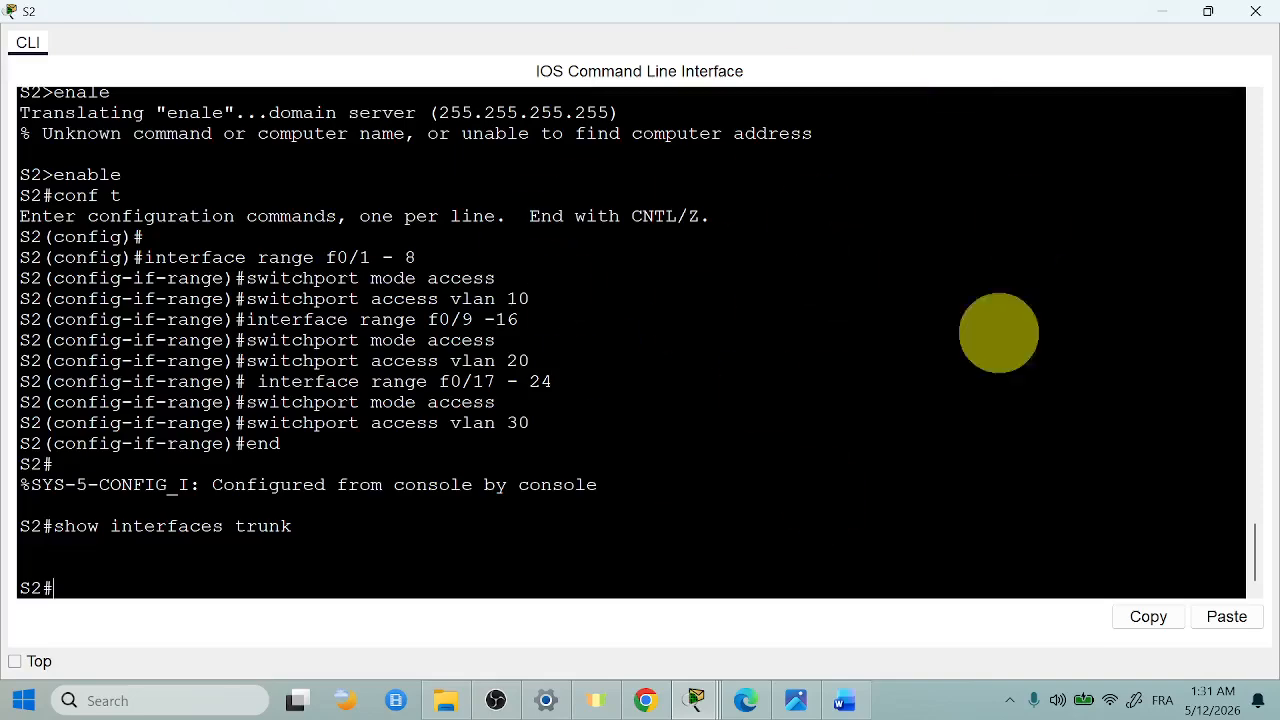
Run the copied show interfaces trunk command in switch S3's CLI
{"action": "mouse_move", "coordinate": [696, 708]}
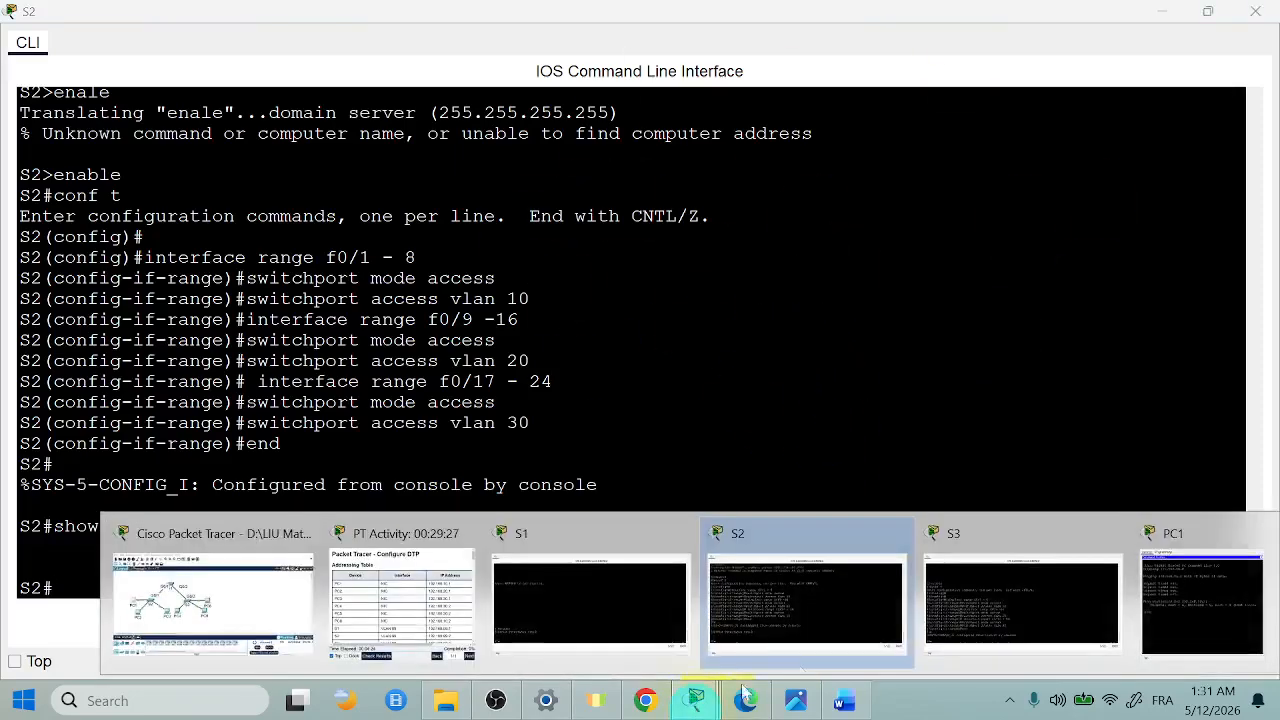
{"action": "left_click", "coordinate": [1053, 600]}
{"action": "right_click", "coordinate": [821, 404]}
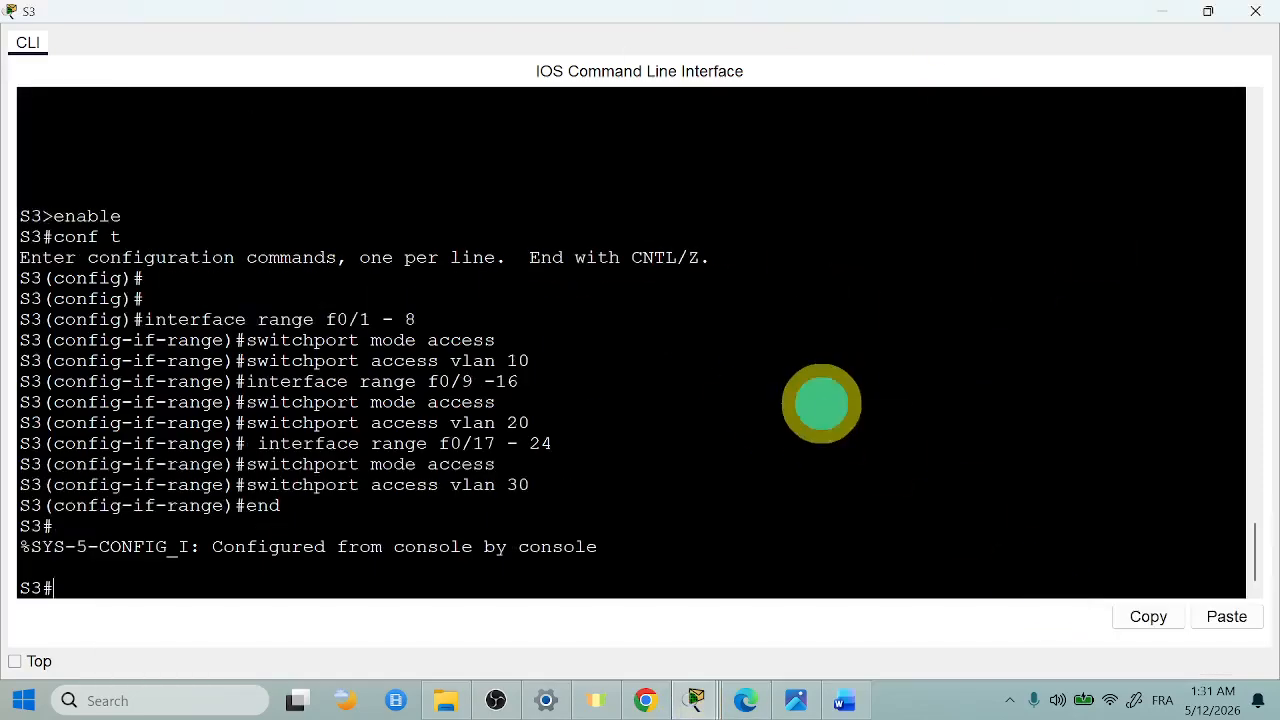
{"action": "left_click", "coordinate": [859, 439]}
{"action": "key", "text": "Return"}
{"action": "key", "text": "Return"}
{"action": "key", "text": "Return"}
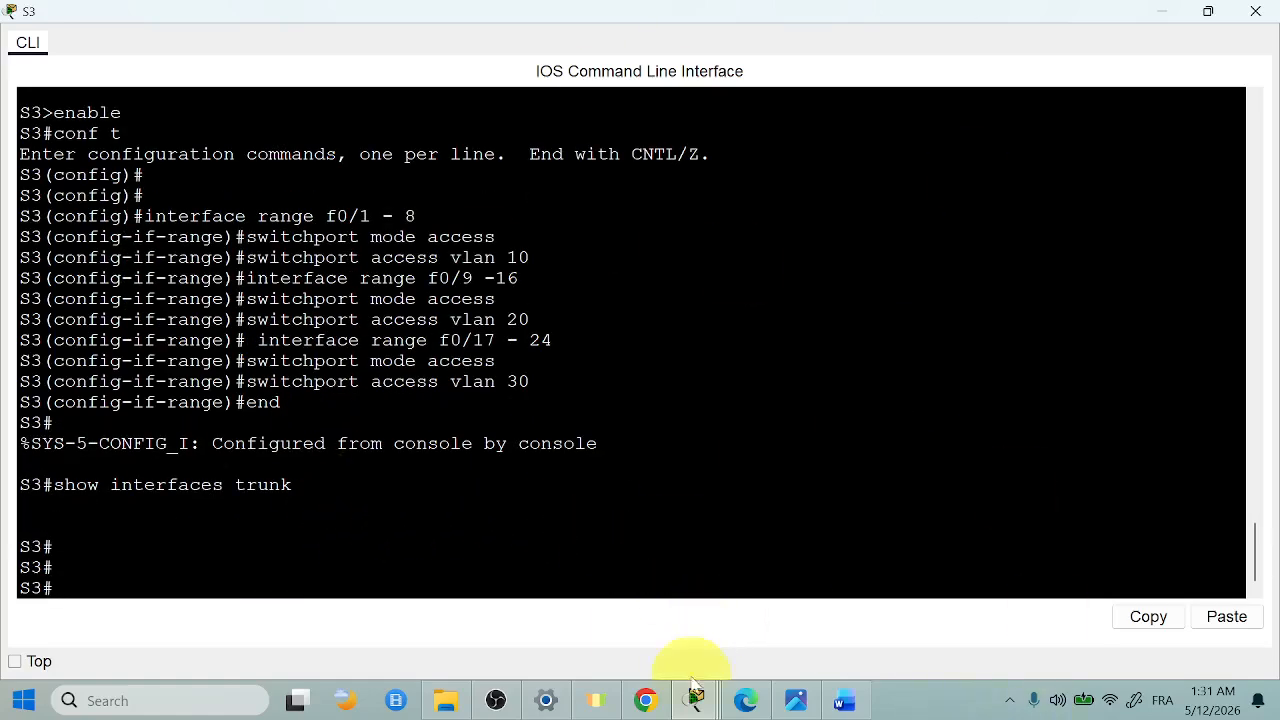
Switch to the lab PDF in Edge, review the dynamic auto and dynamic desirable modes in Part 4's introduction and check the S1–S2 link in Topo-3.png
{"action": "left_click", "coordinate": [745, 700]}
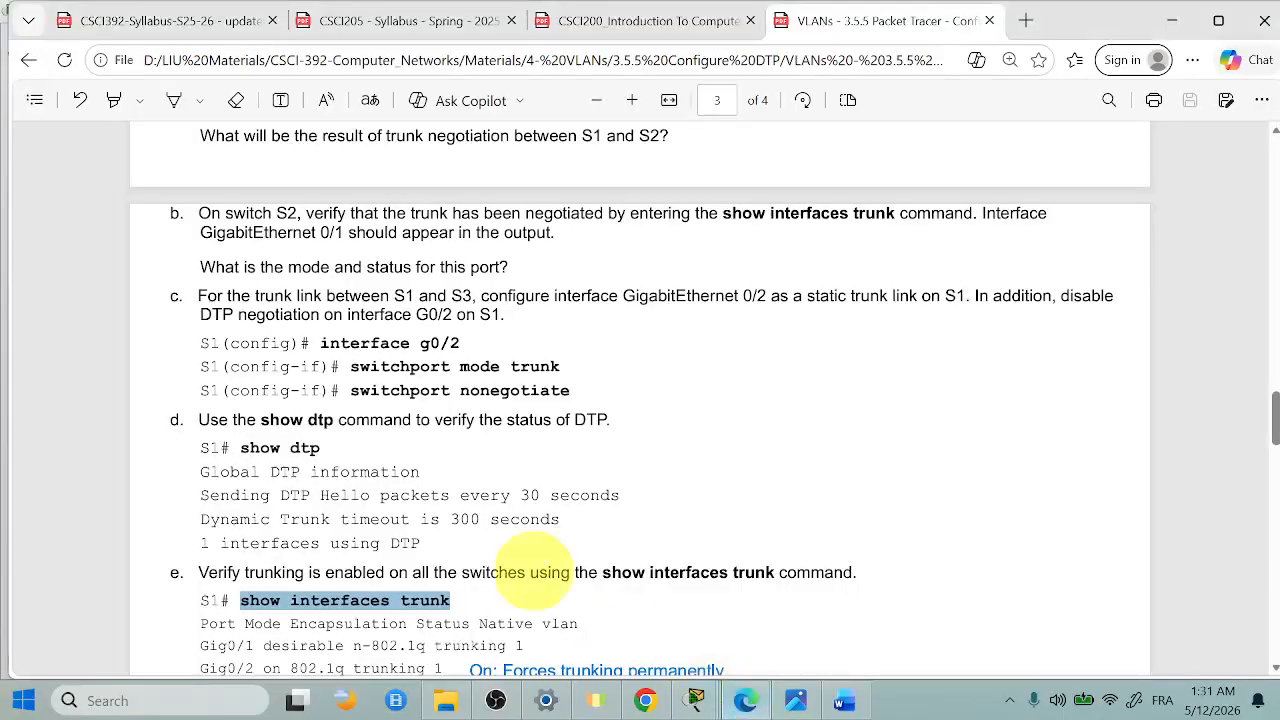
{"action": "scroll", "coordinate": [415, 435], "scroll_direction": "up", "scroll_amount": 2}
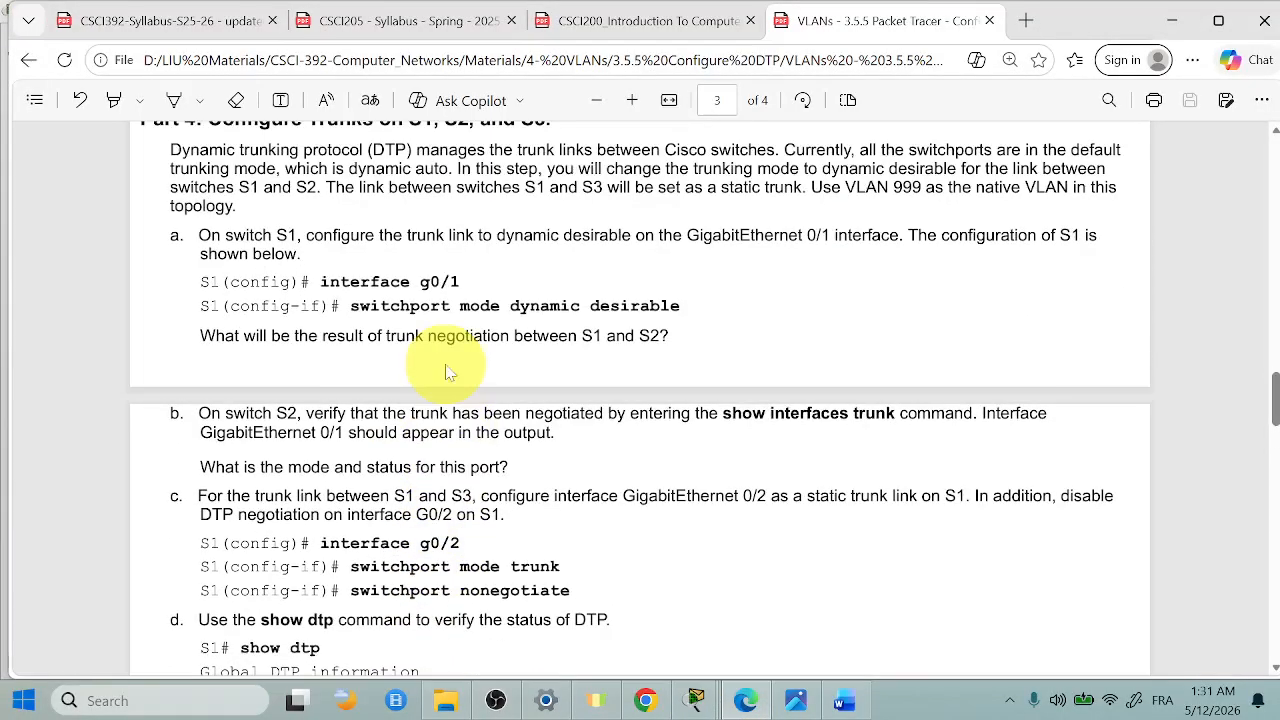
{"action": "scroll", "coordinate": [447, 371], "scroll_direction": "up", "scroll_amount": 1}
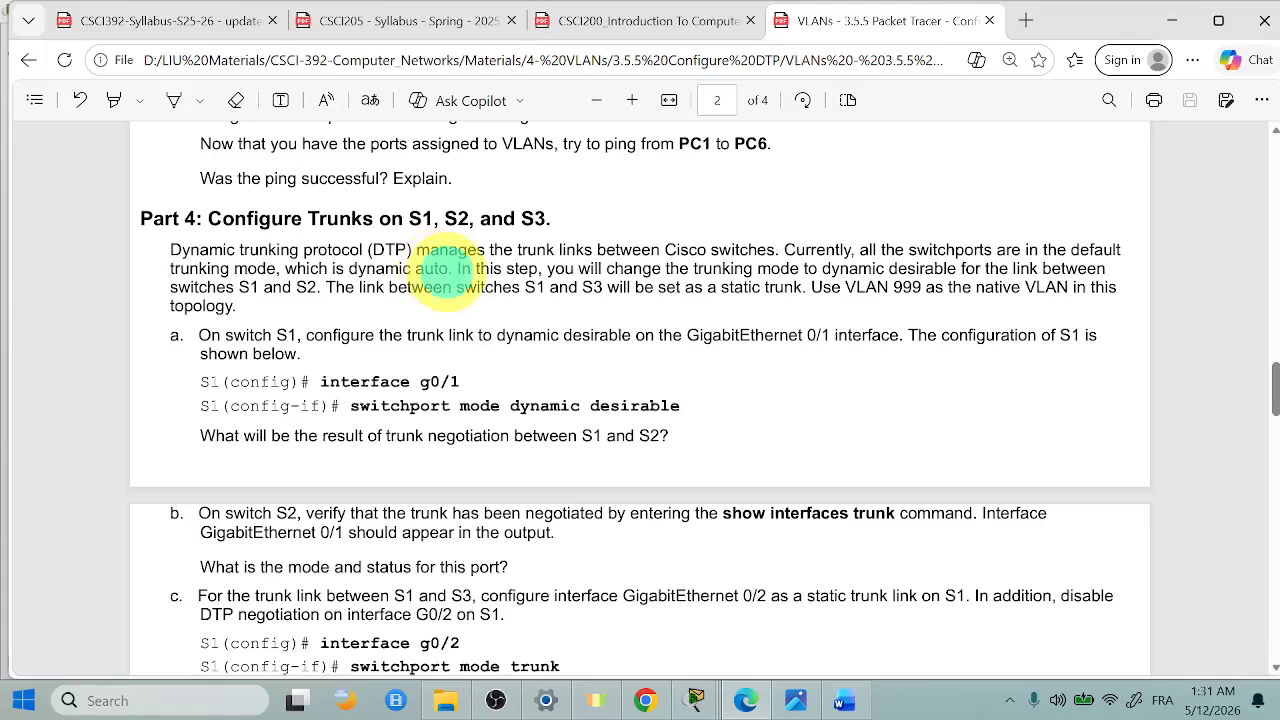
{"action": "left_click_drag", "start_coordinate": [449, 268], "coordinate": [350, 268]}
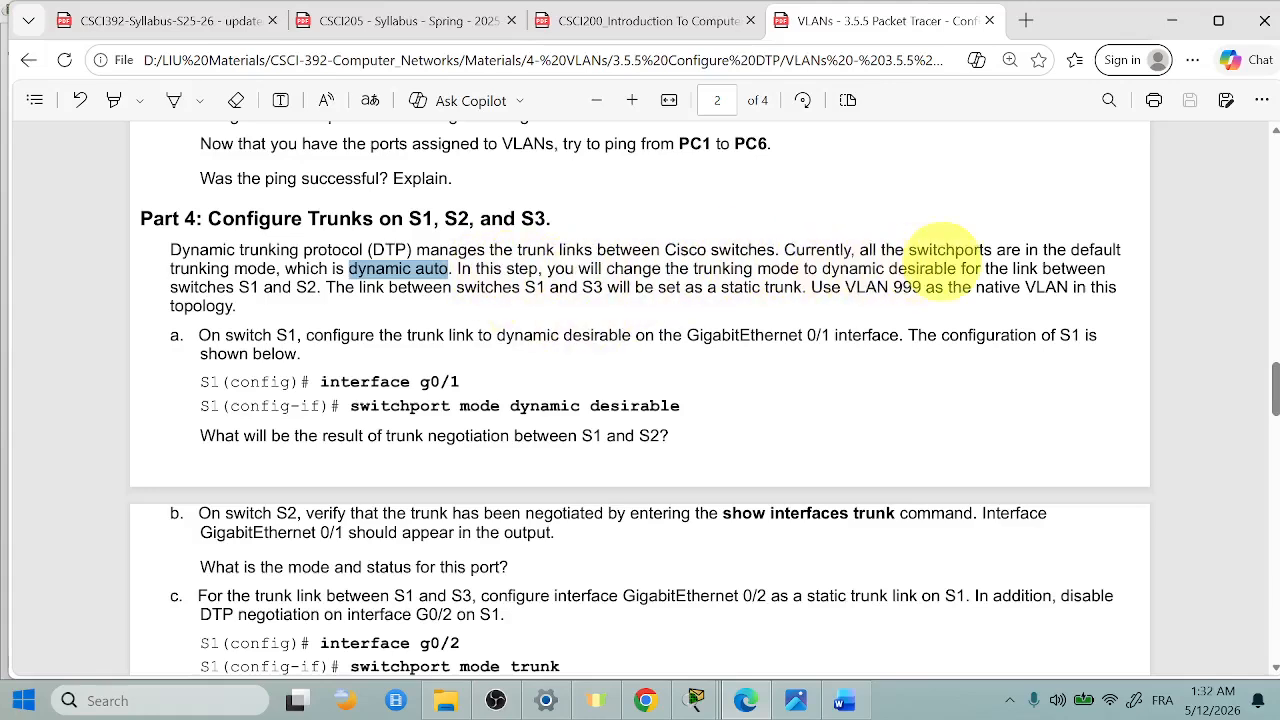
{"action": "left_click_drag", "start_coordinate": [956, 268], "coordinate": [816, 266]}
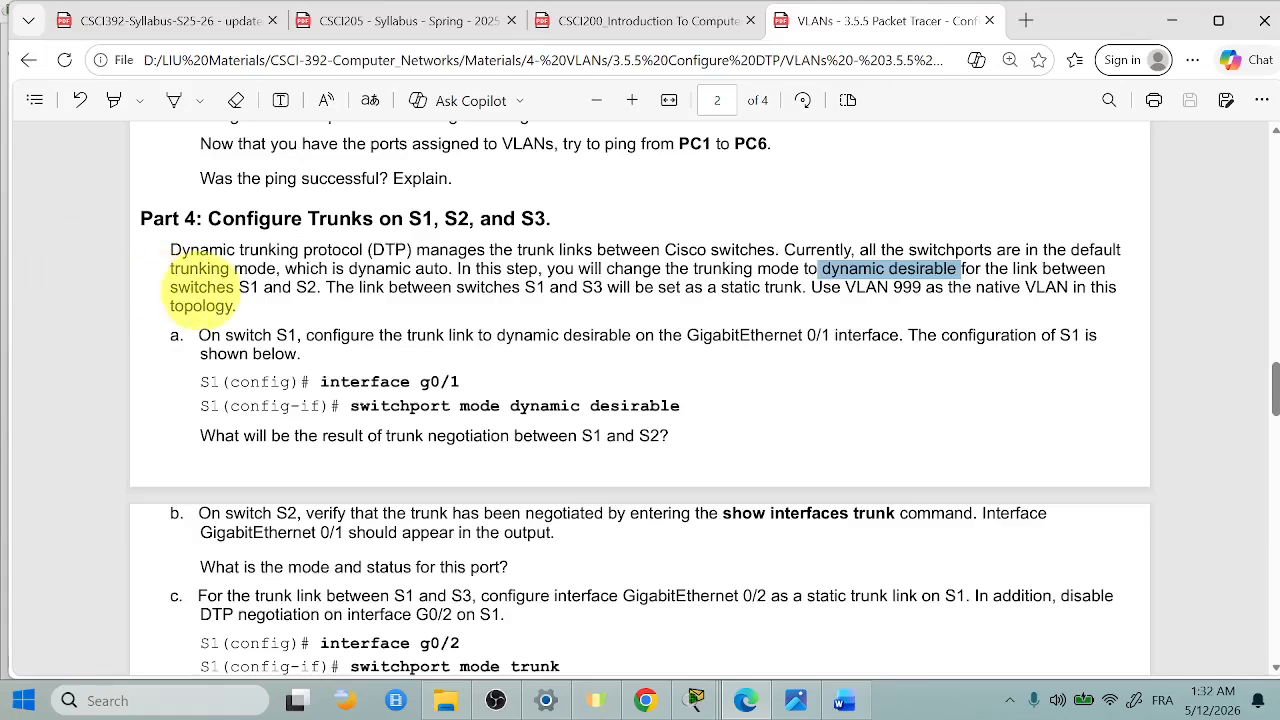
{"action": "left_click", "coordinate": [798, 698]}
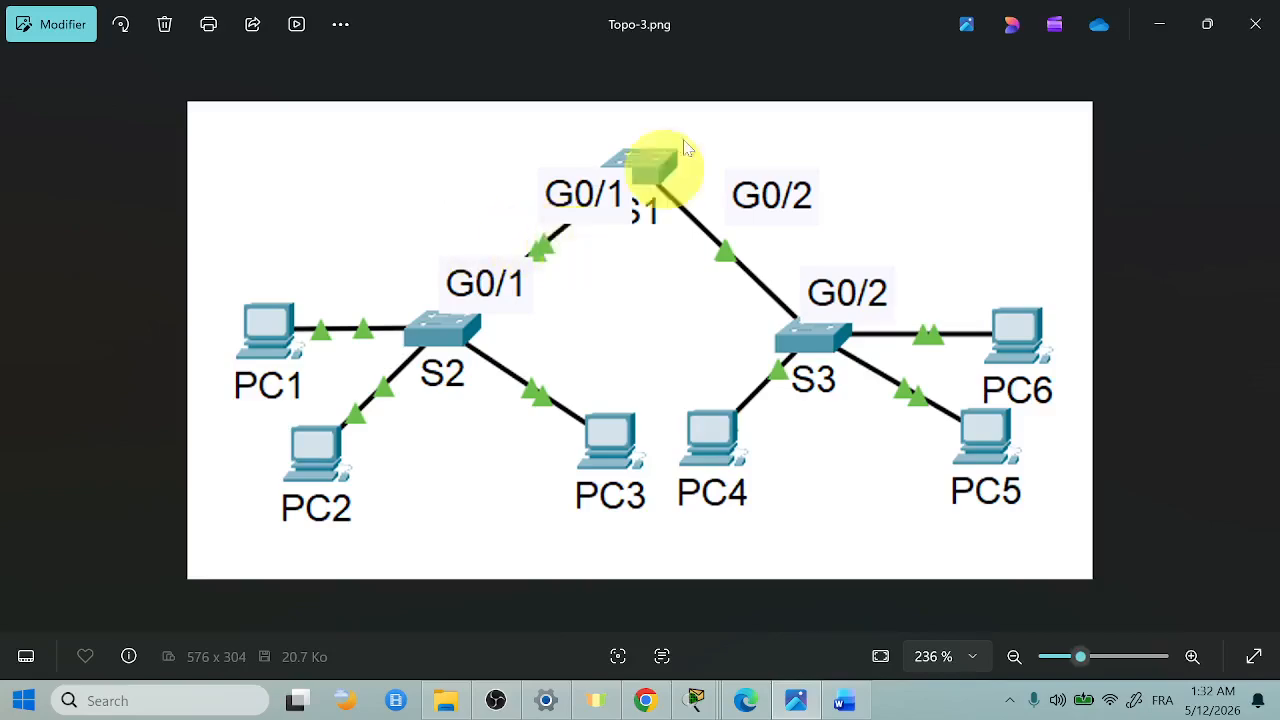
{"action": "mouse_move", "coordinate": [757, 708]}
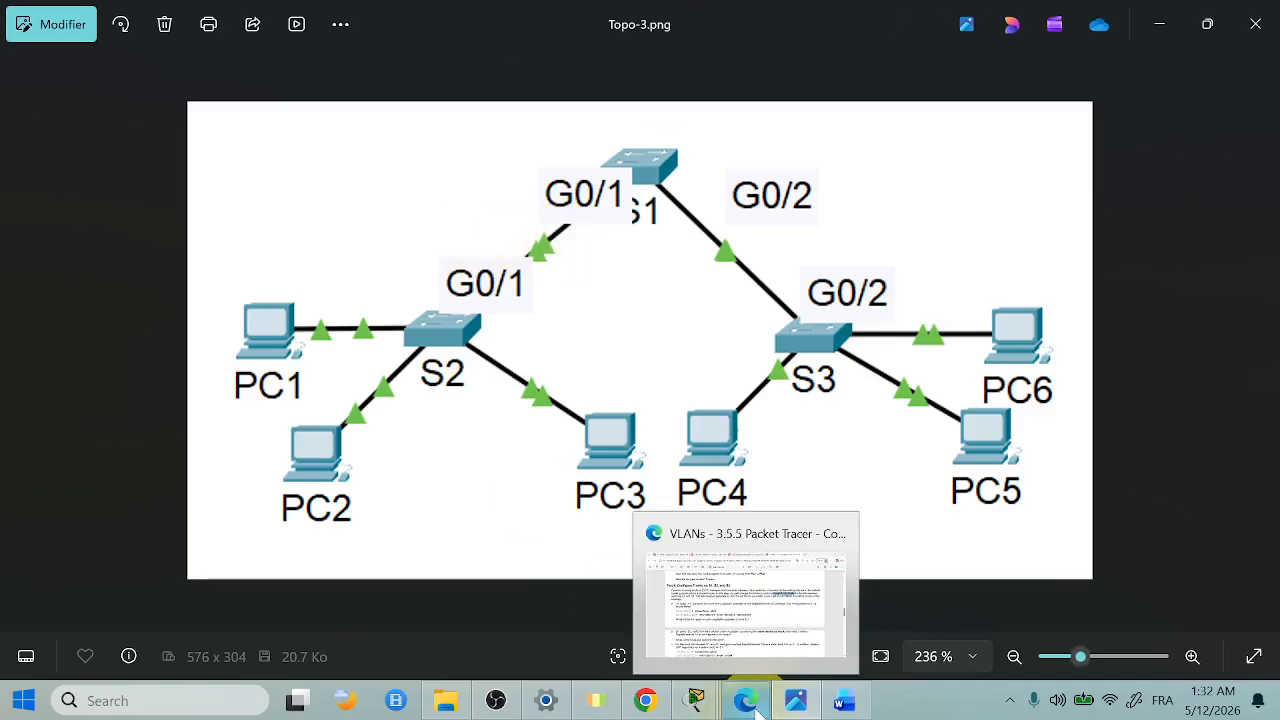
{"action": "left_click", "coordinate": [749, 571]}
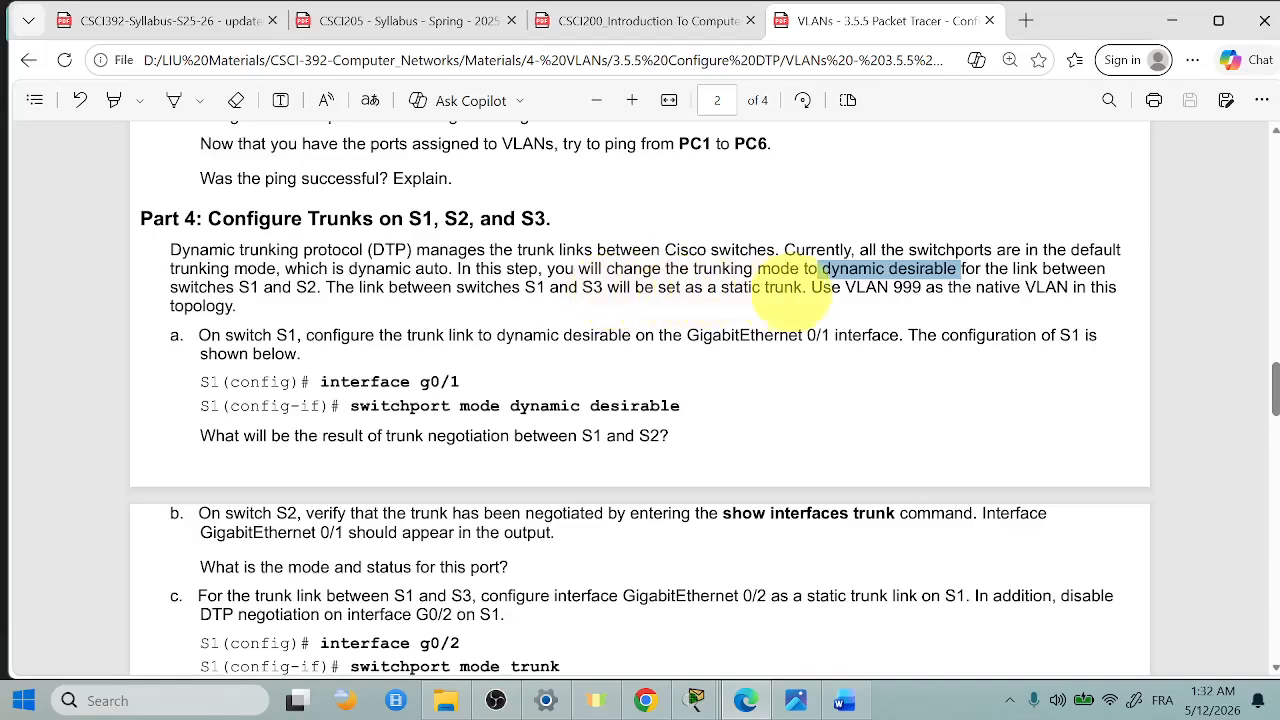
Examine the static trunk requirement and step a's dynamic desirable instruction in the lab PDF, comparing them with the Topo-3.png topology
{"action": "left_click_drag", "start_coordinate": [806, 287], "coordinate": [722, 289]}
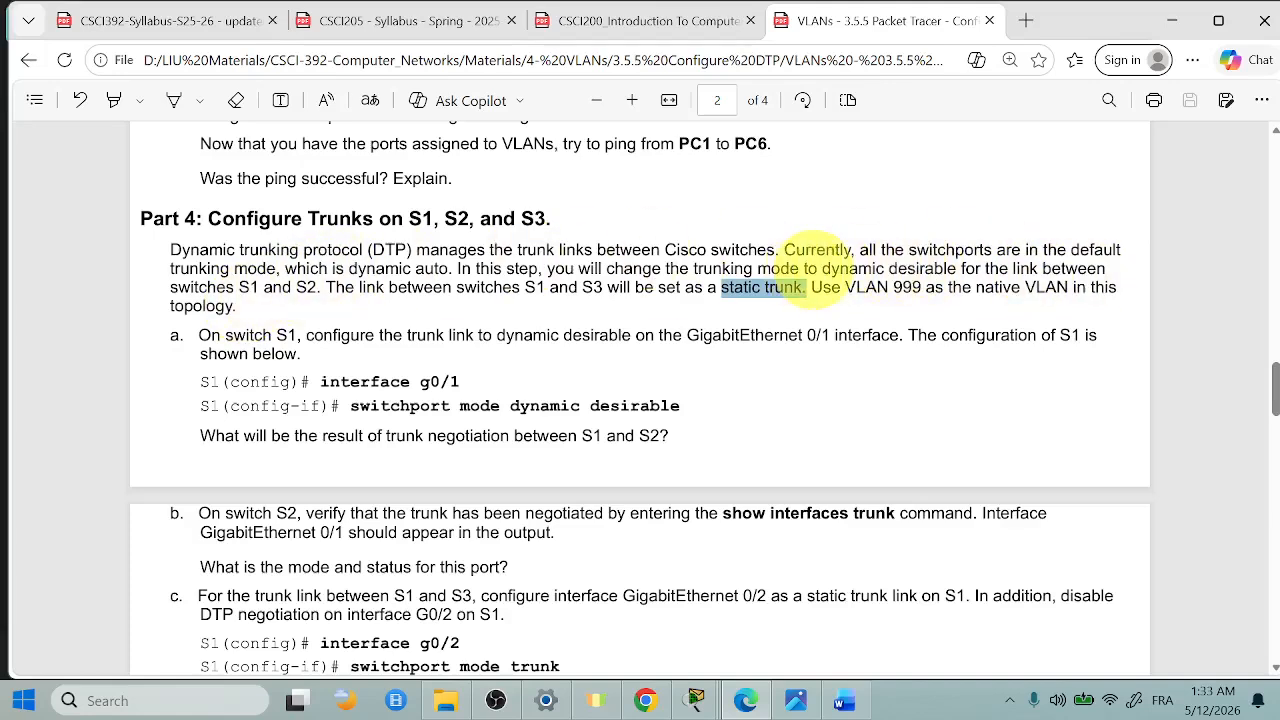
{"action": "left_click_drag", "start_coordinate": [822, 268], "coordinate": [955, 268]}
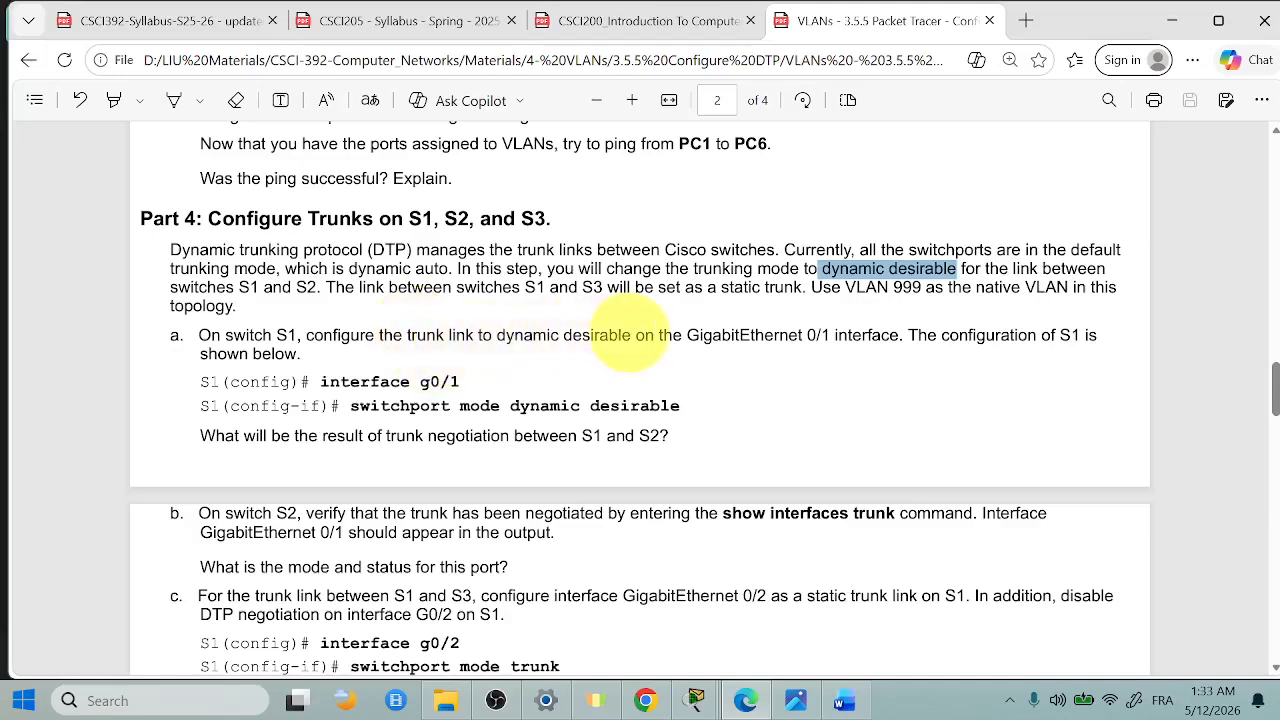
{"action": "left_click_drag", "start_coordinate": [632, 336], "coordinate": [498, 336]}
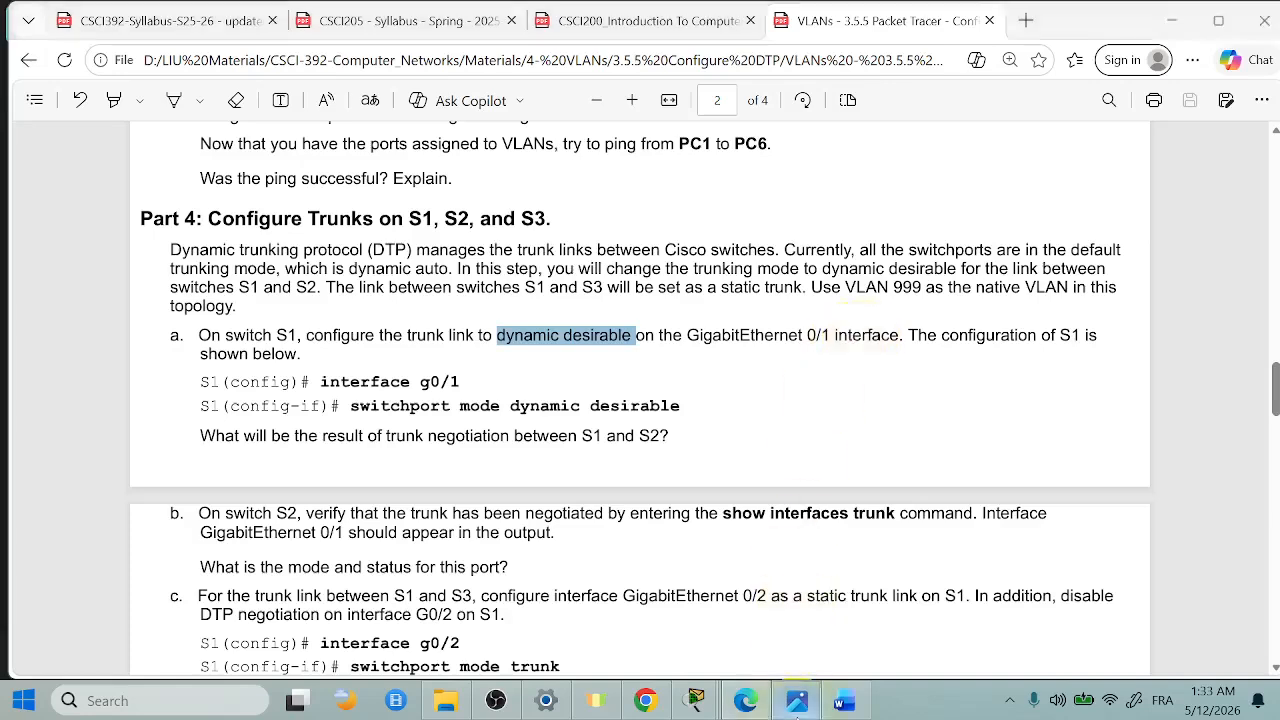
{"action": "left_click", "coordinate": [796, 700]}
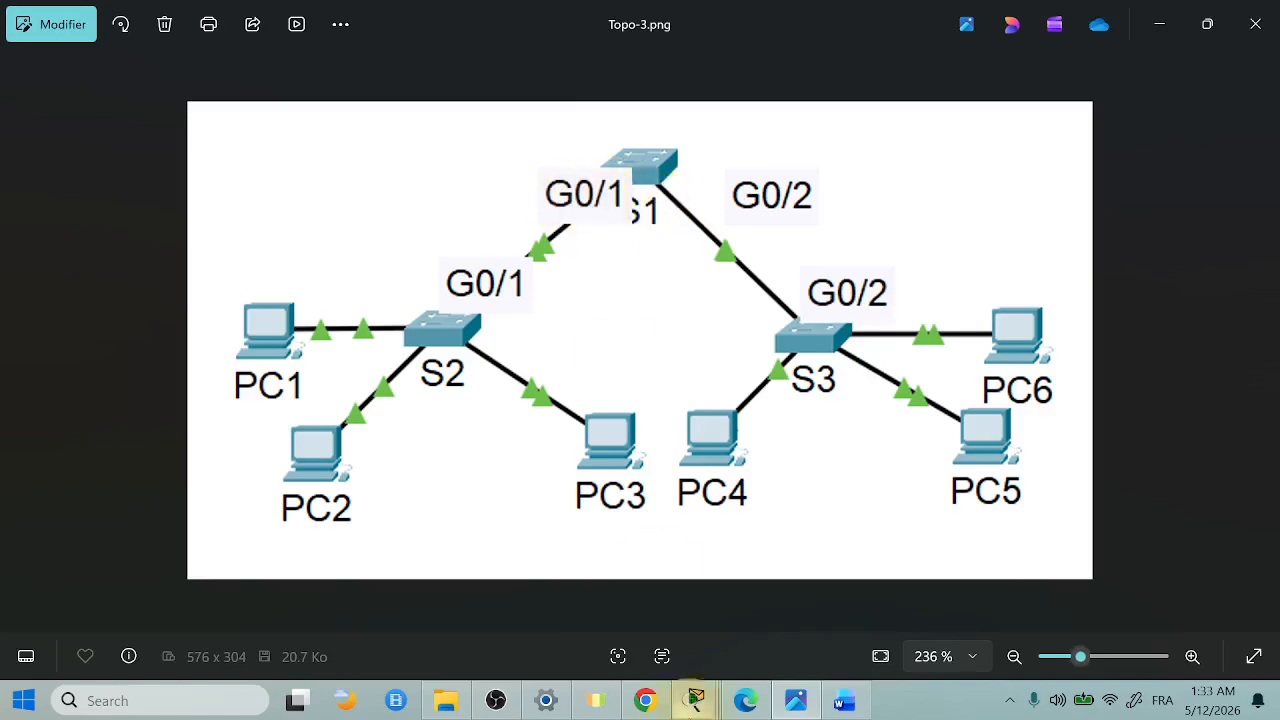
{"action": "mouse_move", "coordinate": [697, 700]}
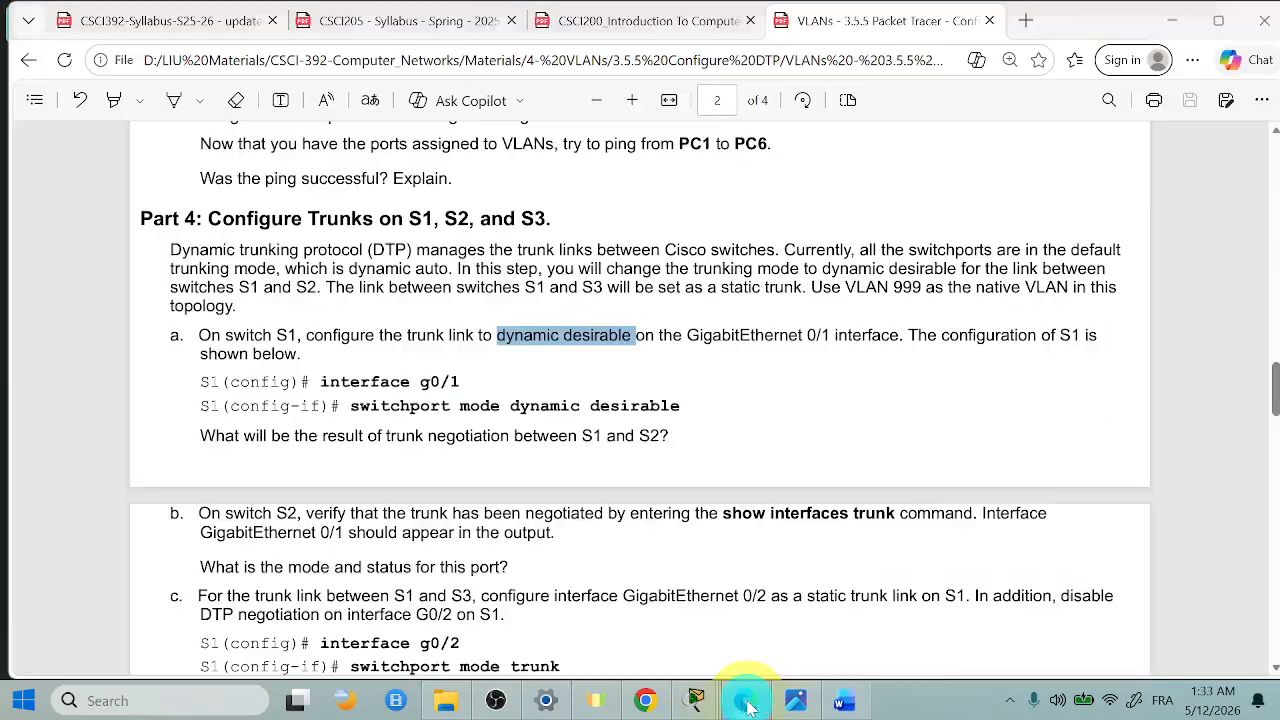
{"action": "left_click", "coordinate": [744, 700]}
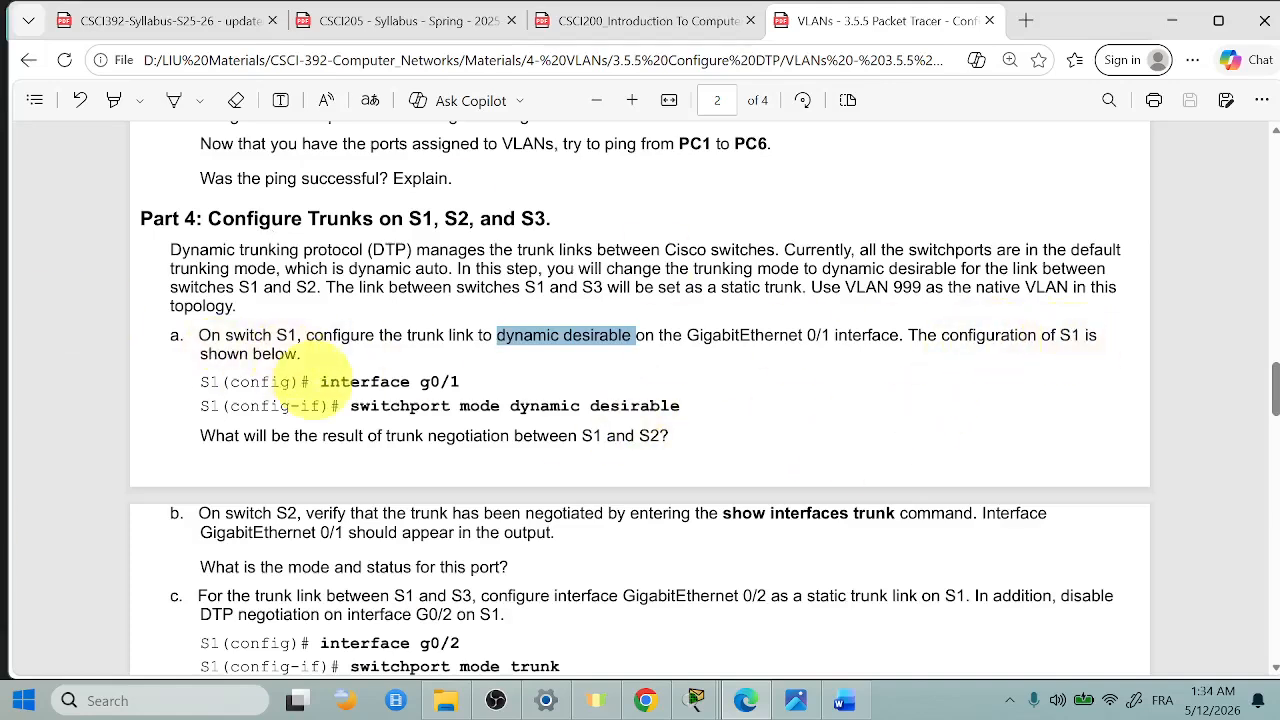
Copy interface g0/1 from step a, switch to S1's CLI in Packet Tracer, enter configuration mode with conf t and run the copied command
{"action": "left_click_drag", "start_coordinate": [311, 382], "coordinate": [495, 381]}
{"action": "key", "text": "ctrl+c"}
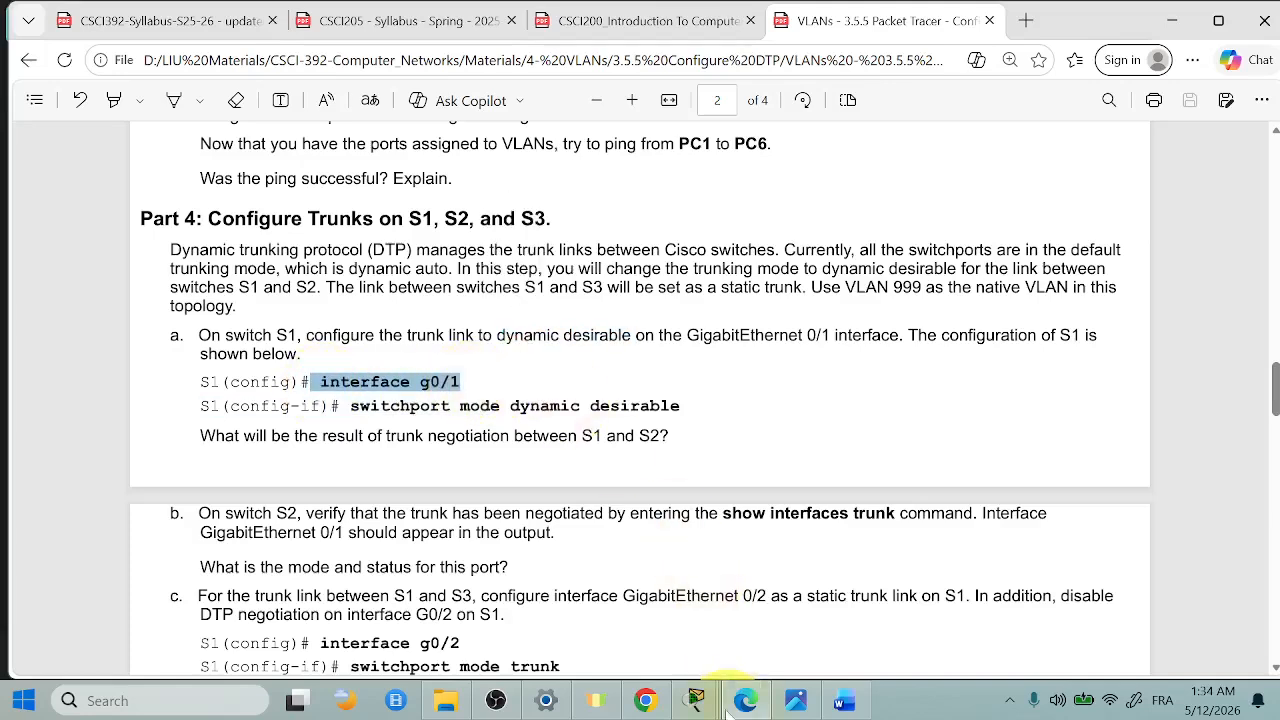
{"action": "left_click", "coordinate": [695, 699]}
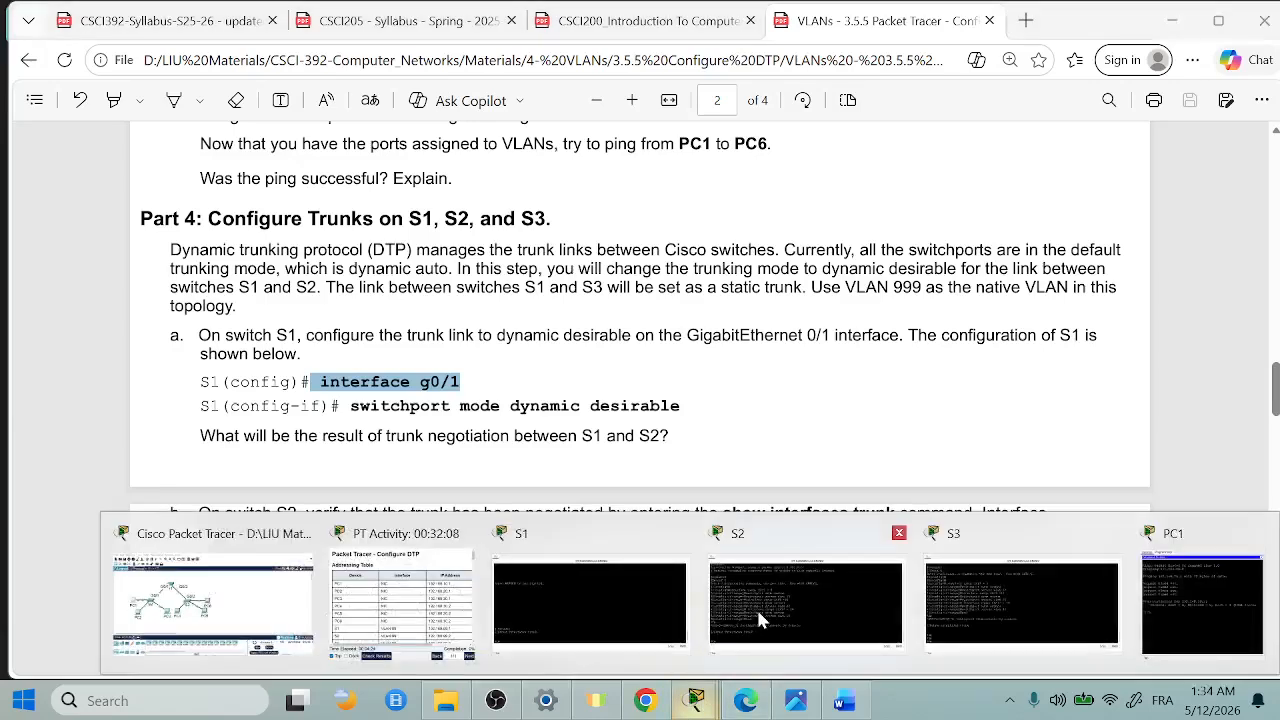
{"action": "mouse_move", "coordinate": [757, 618]}
{"action": "left_click", "coordinate": [585, 606]}
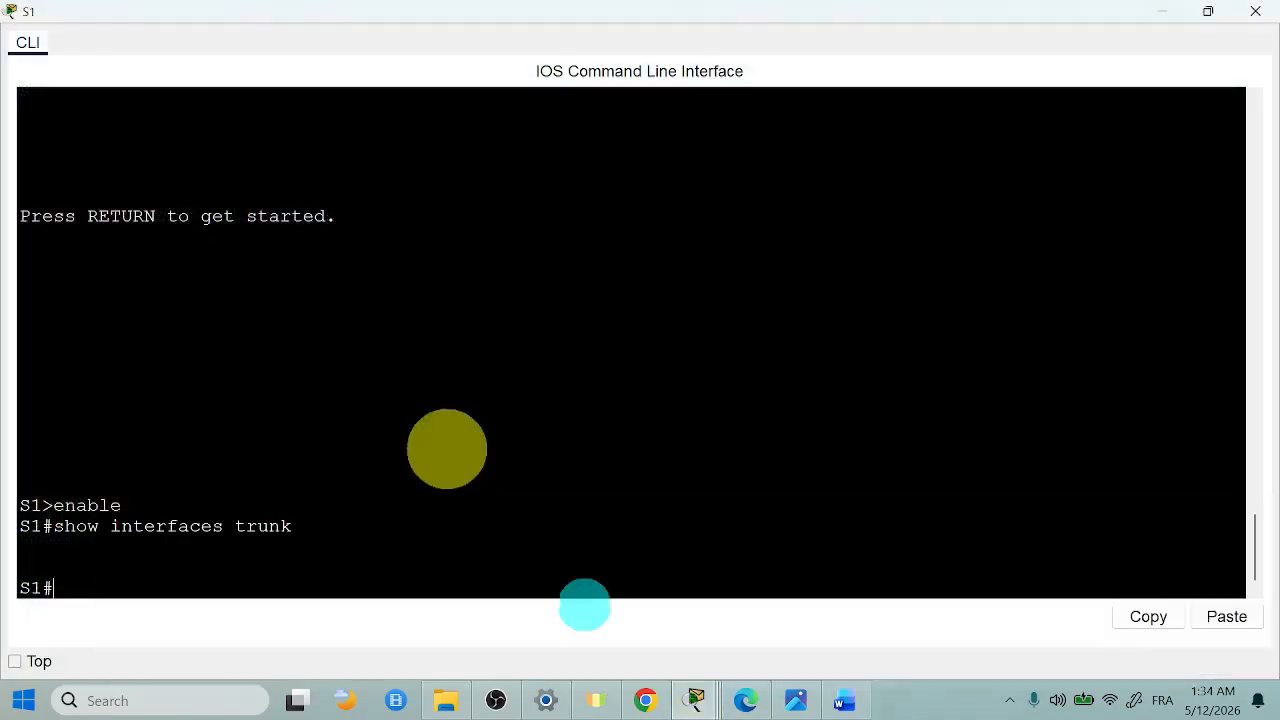
{"action": "right_click", "coordinate": [448, 438]}
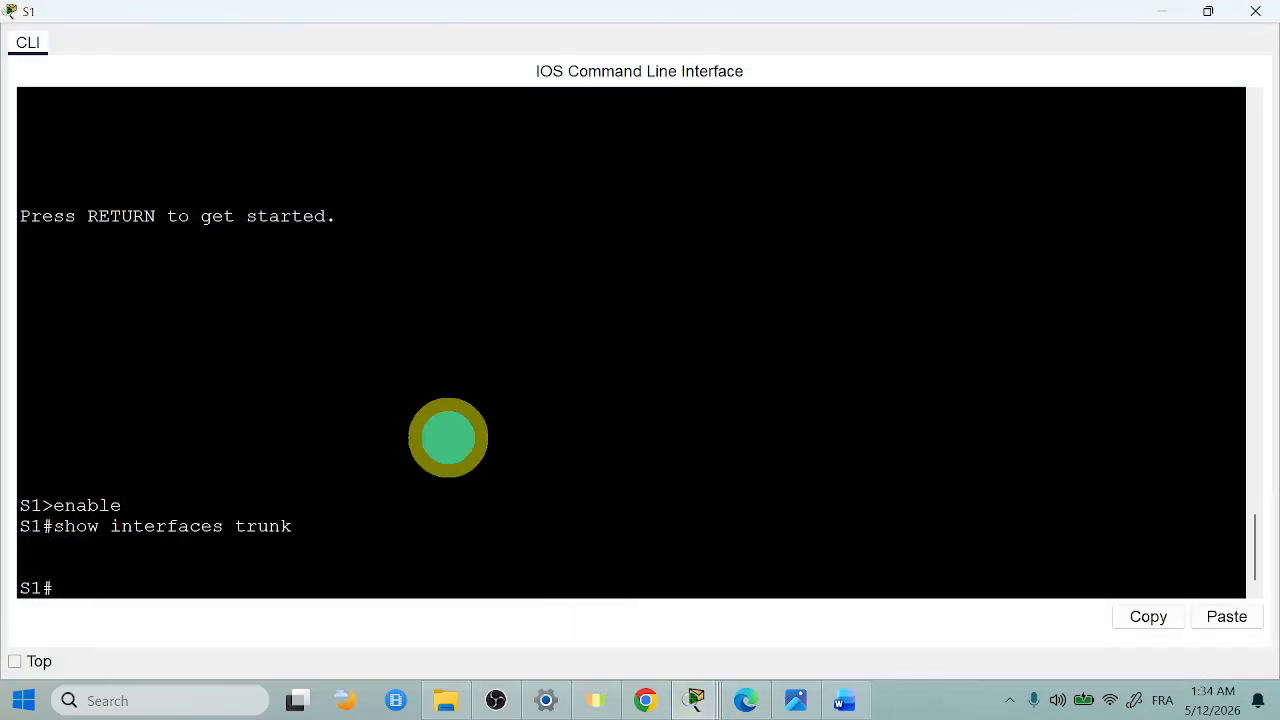
{"action": "left_click", "coordinate": [514, 523]}
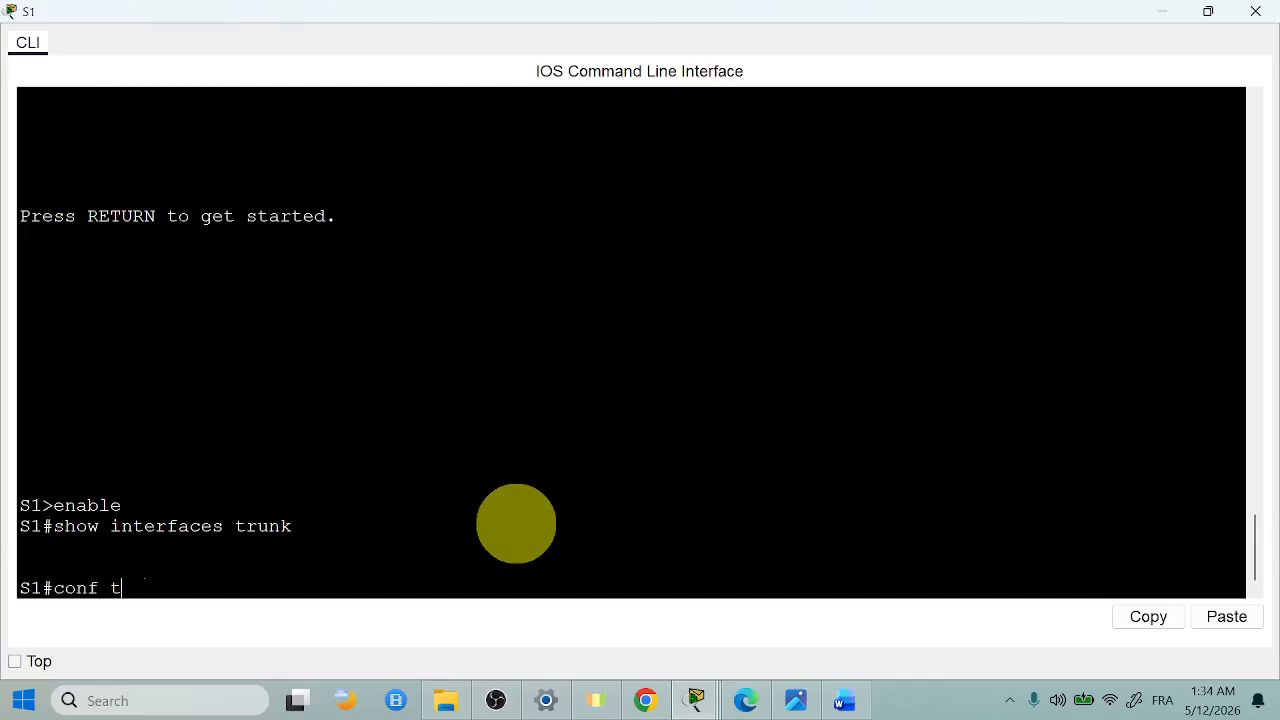
{"action": "type", "text": "conf t"}
{"action": "key", "text": "Return"}
{"action": "right_click", "coordinate": [514, 523]}
{"action": "left_click", "coordinate": [553, 553]}
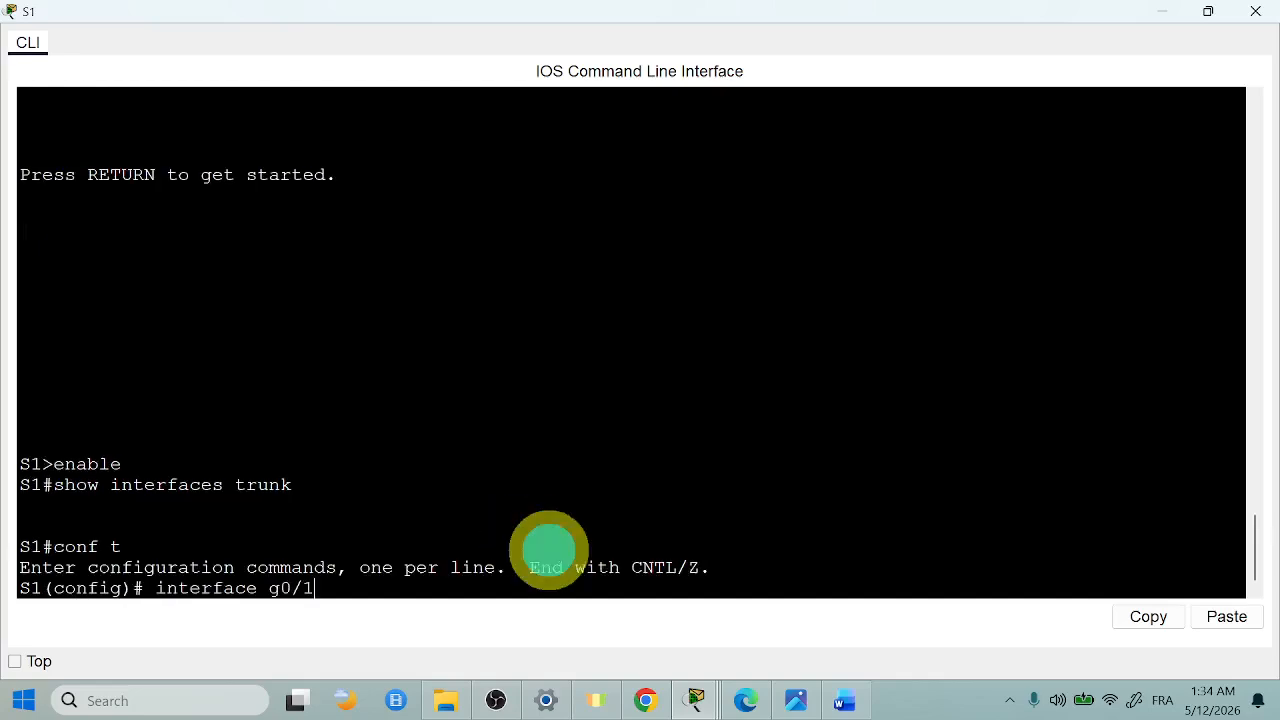
{"action": "key", "text": "Return"}
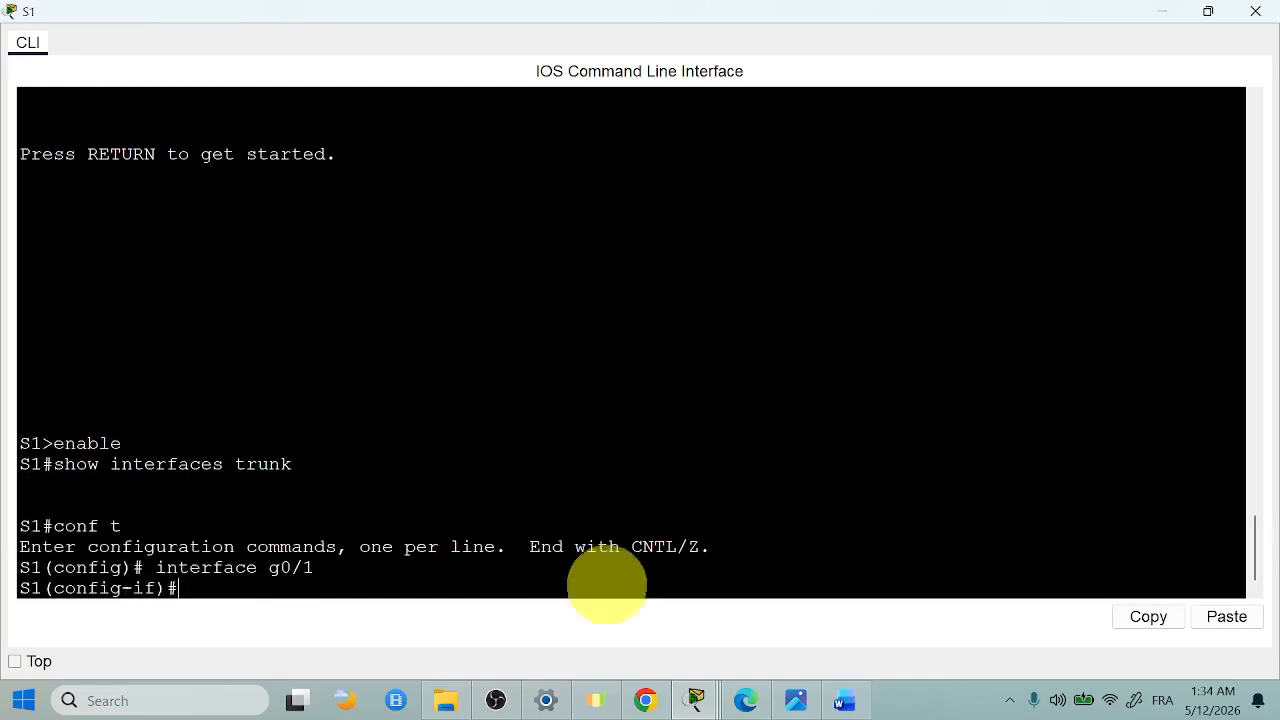
Copy switchport mode dynamic desirable from step a of the lab PDF and run it on interface g0/1 in S1's CLI in Packet Tracer
{"action": "left_click", "coordinate": [645, 700]}
{"action": "left_click", "coordinate": [695, 700]}
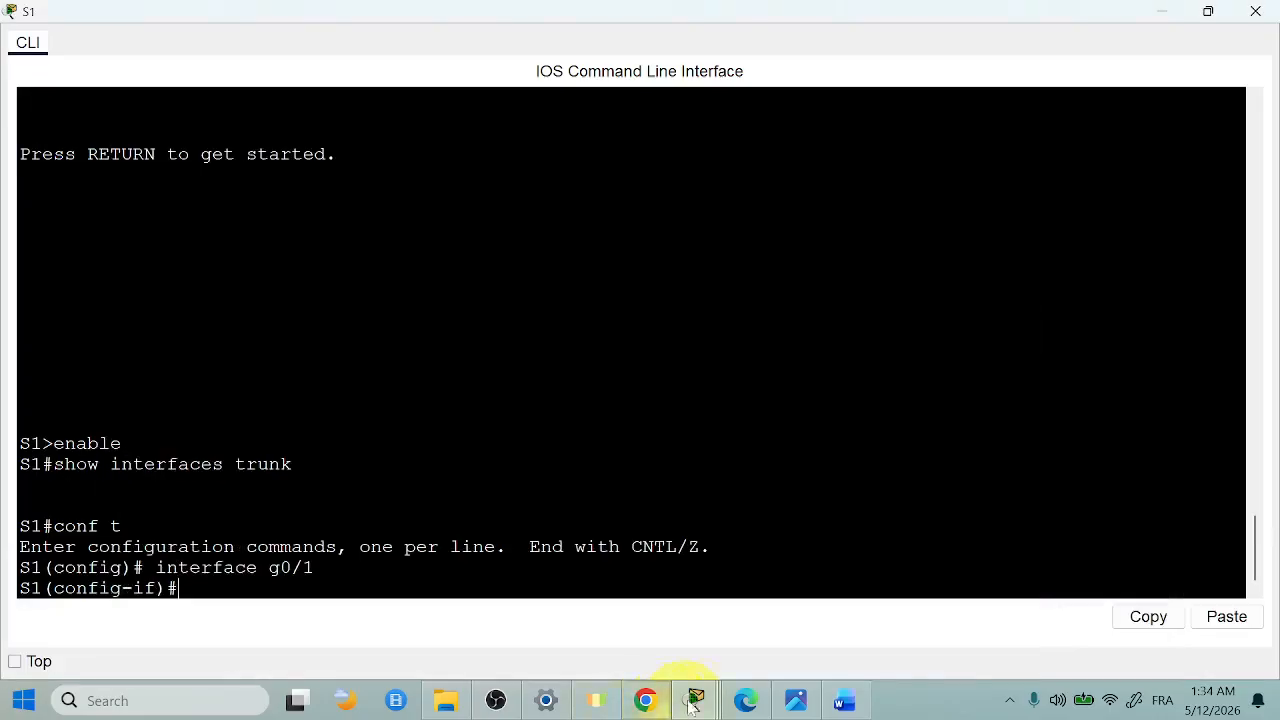
{"action": "left_click", "coordinate": [745, 700]}
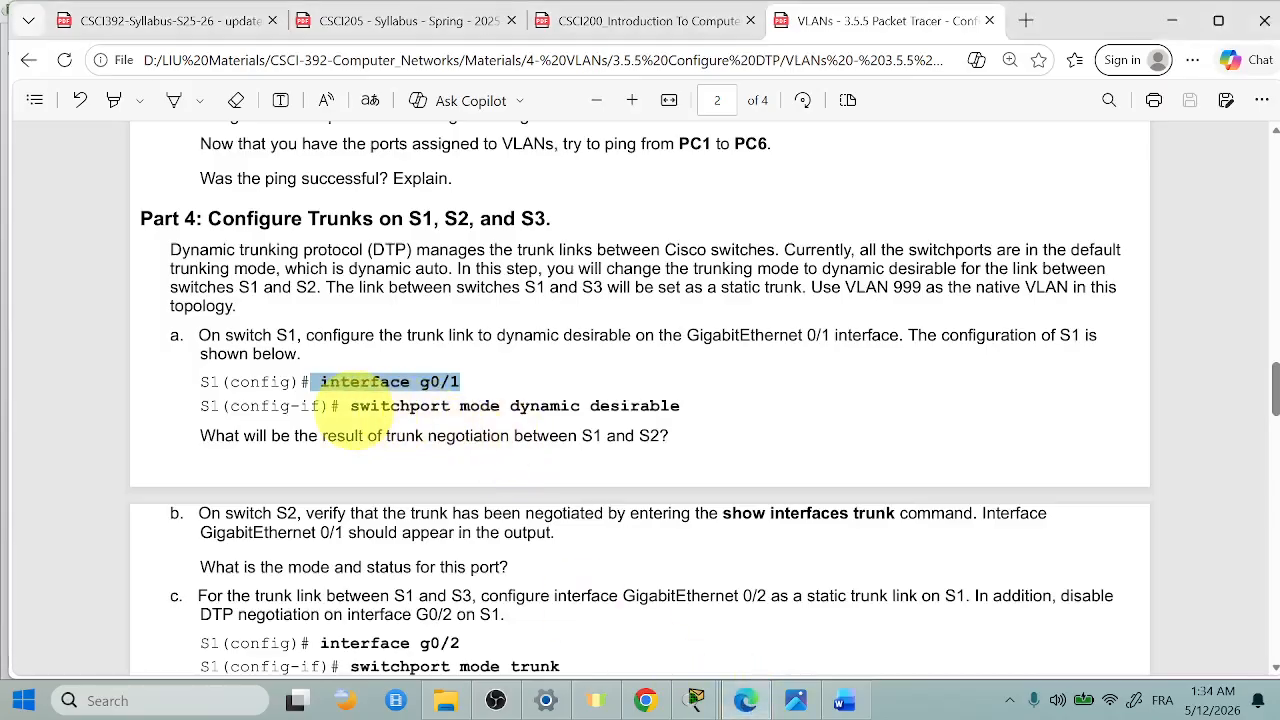
{"action": "left_click_drag", "start_coordinate": [340, 405], "coordinate": [680, 405]}
{"action": "key", "text": "ctrl+c"}
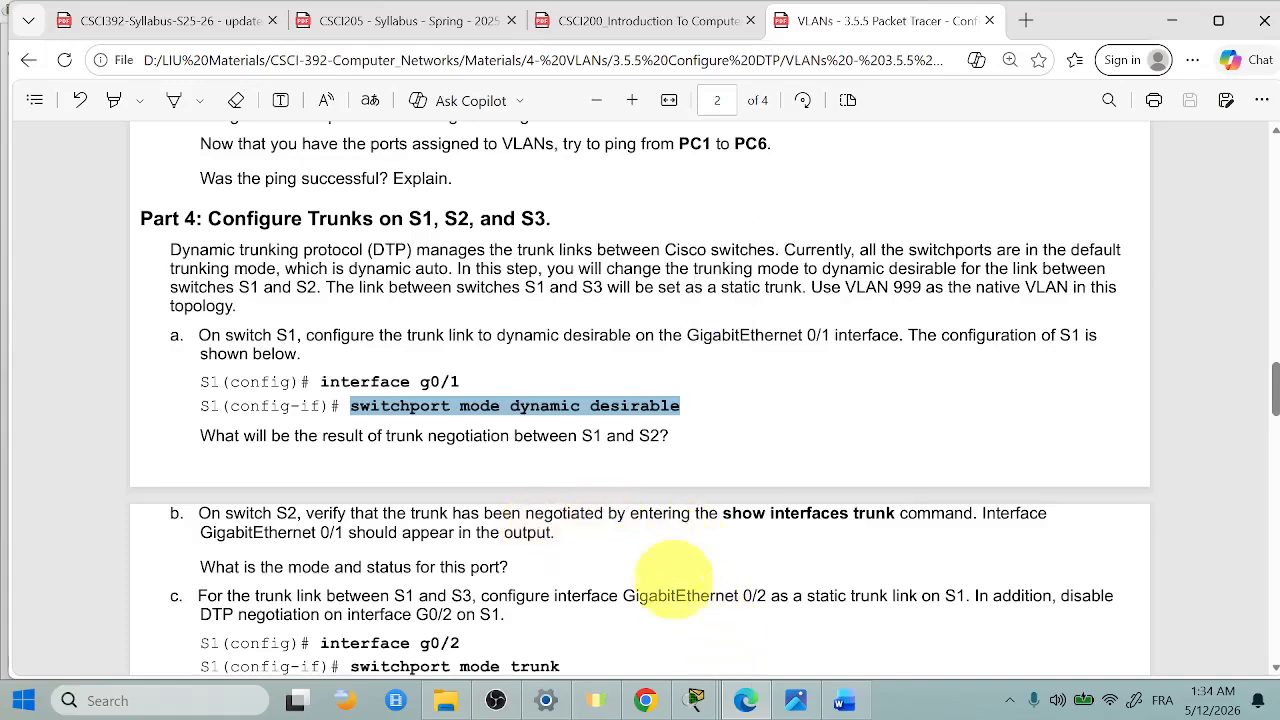
{"action": "mouse_move", "coordinate": [695, 700]}
{"action": "left_click", "coordinate": [646, 598]}
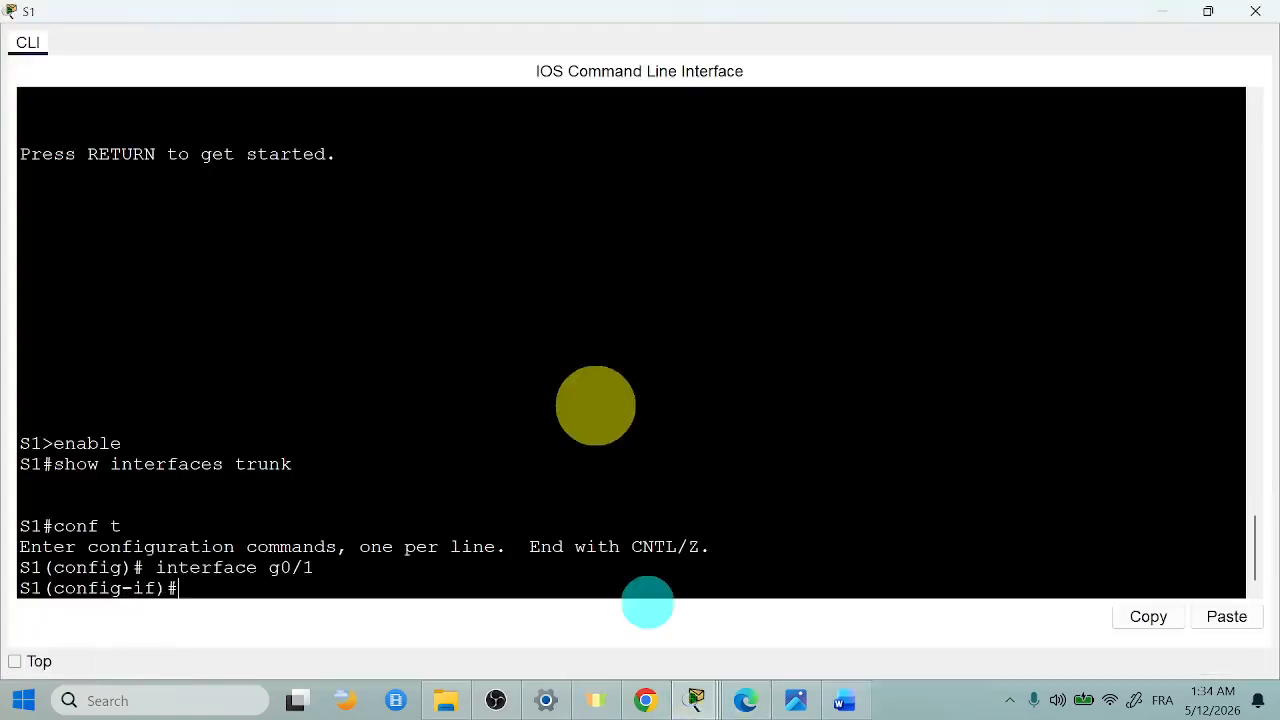
{"action": "right_click", "coordinate": [595, 405]}
{"action": "left_click", "coordinate": [640, 443]}
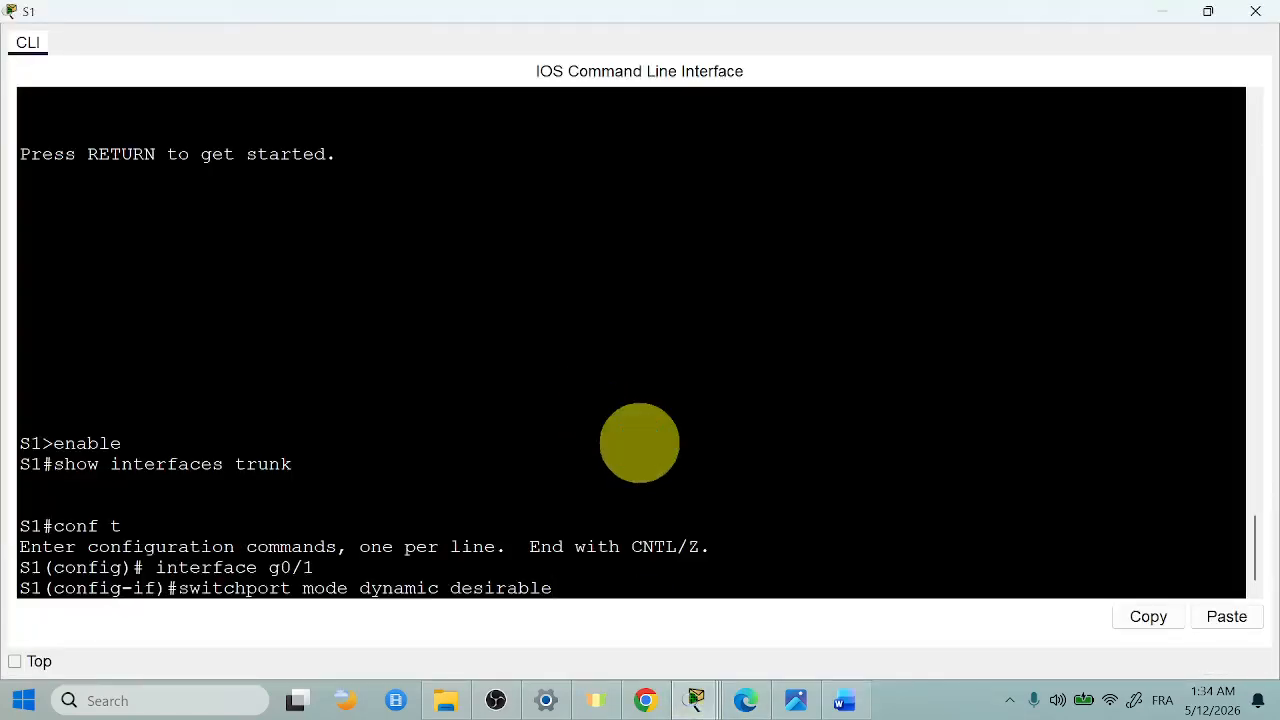
{"action": "key", "text": "Return"}
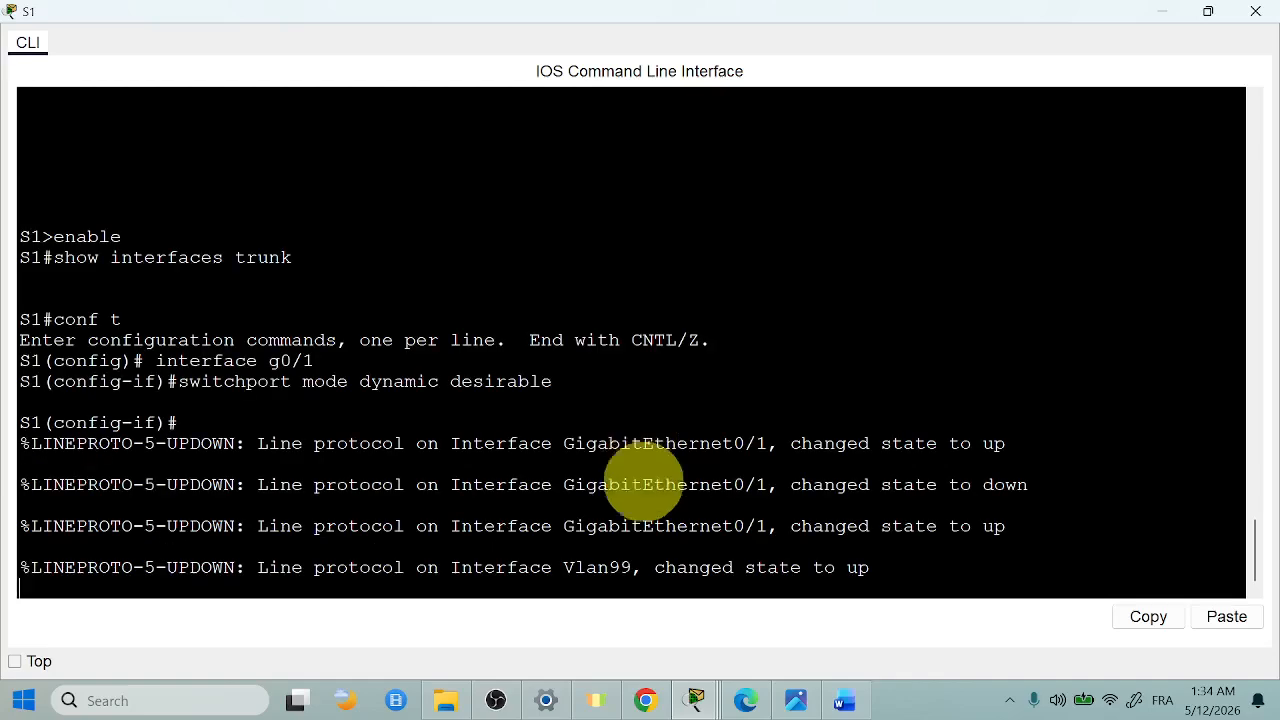
Check the S1–S2 link in Topo-3.png, then examine the interface status messages in switch S2's CLI in Packet Tracer
{"action": "left_click", "coordinate": [795, 705]}
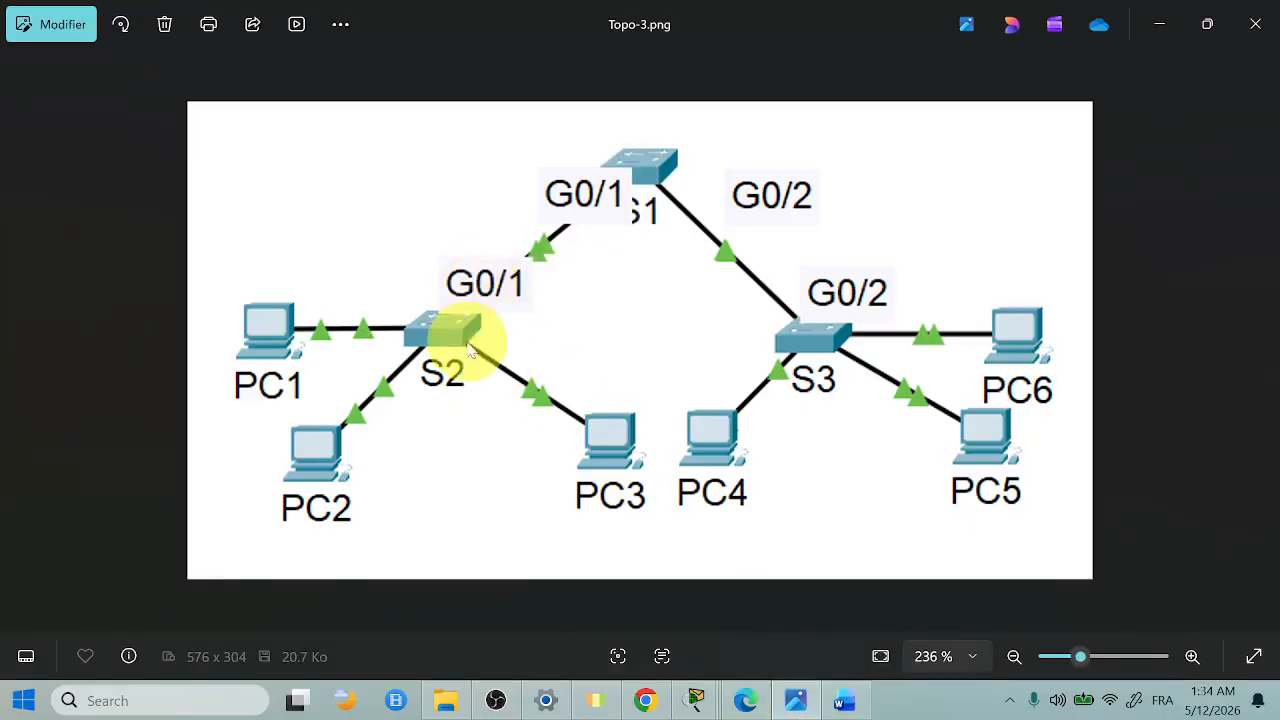
{"action": "mouse_move", "coordinate": [700, 705]}
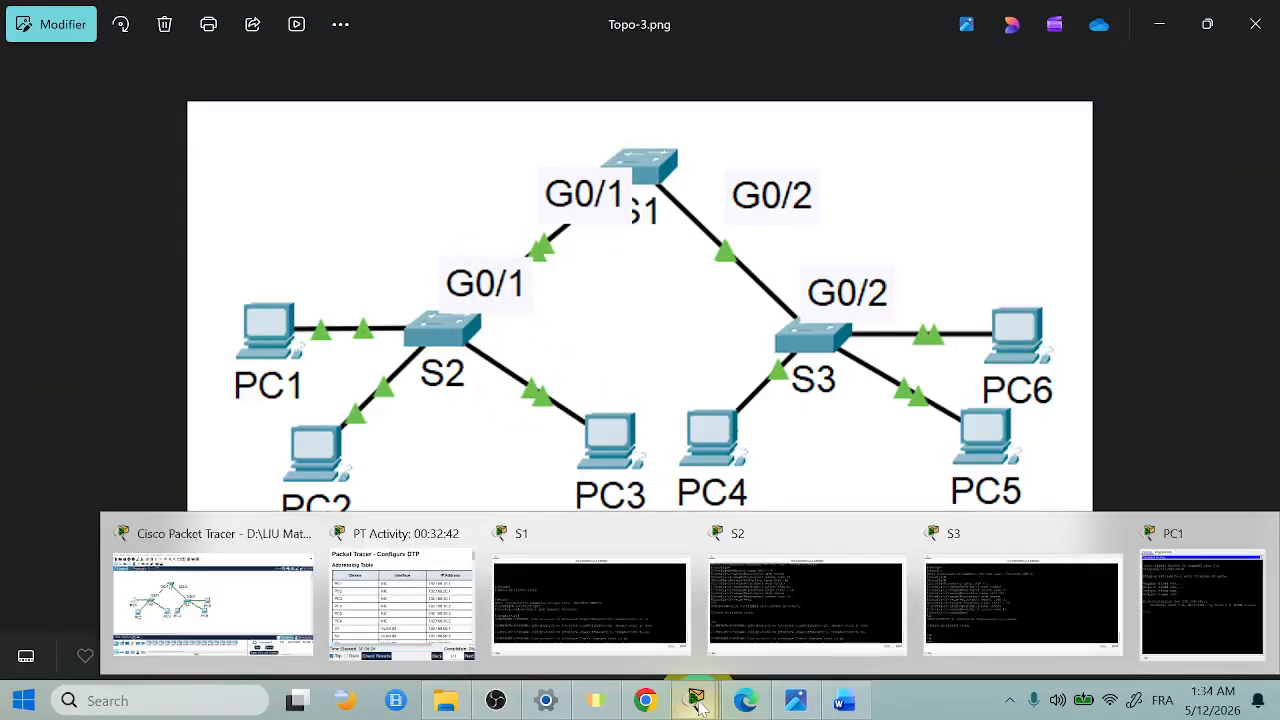
{"action": "left_click", "coordinate": [780, 592]}
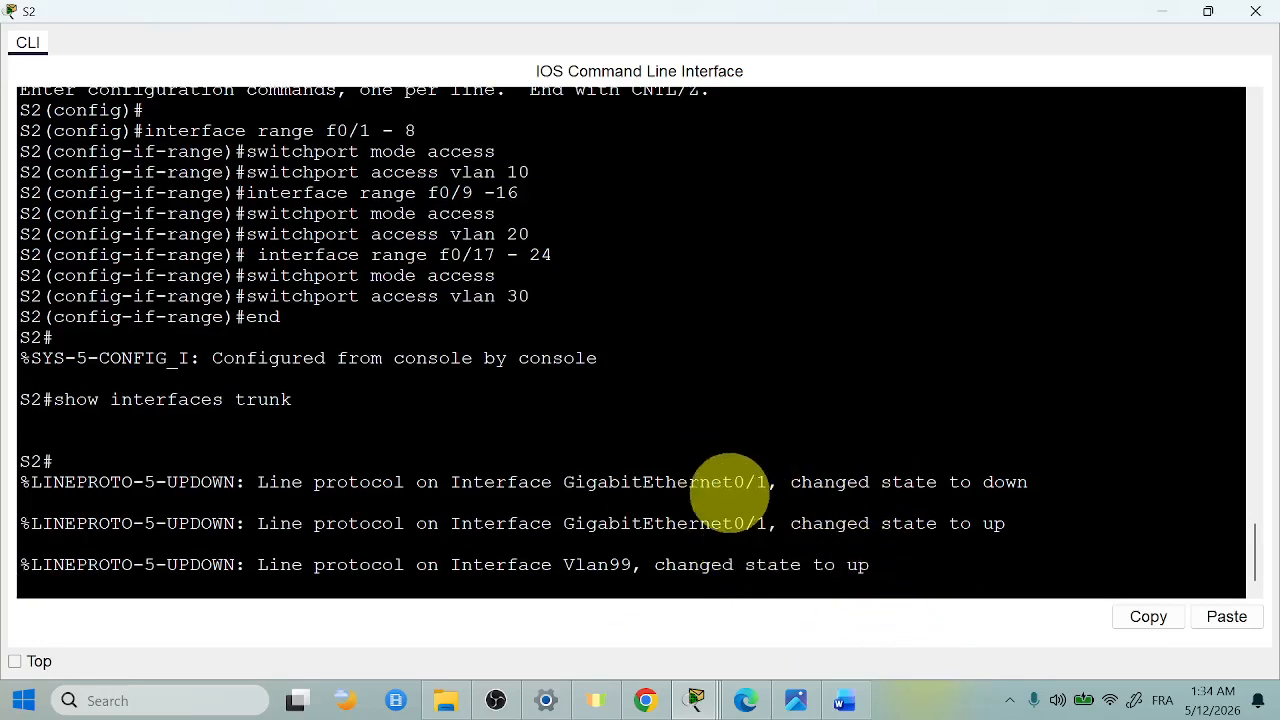
{"action": "key", "text": "Return"}
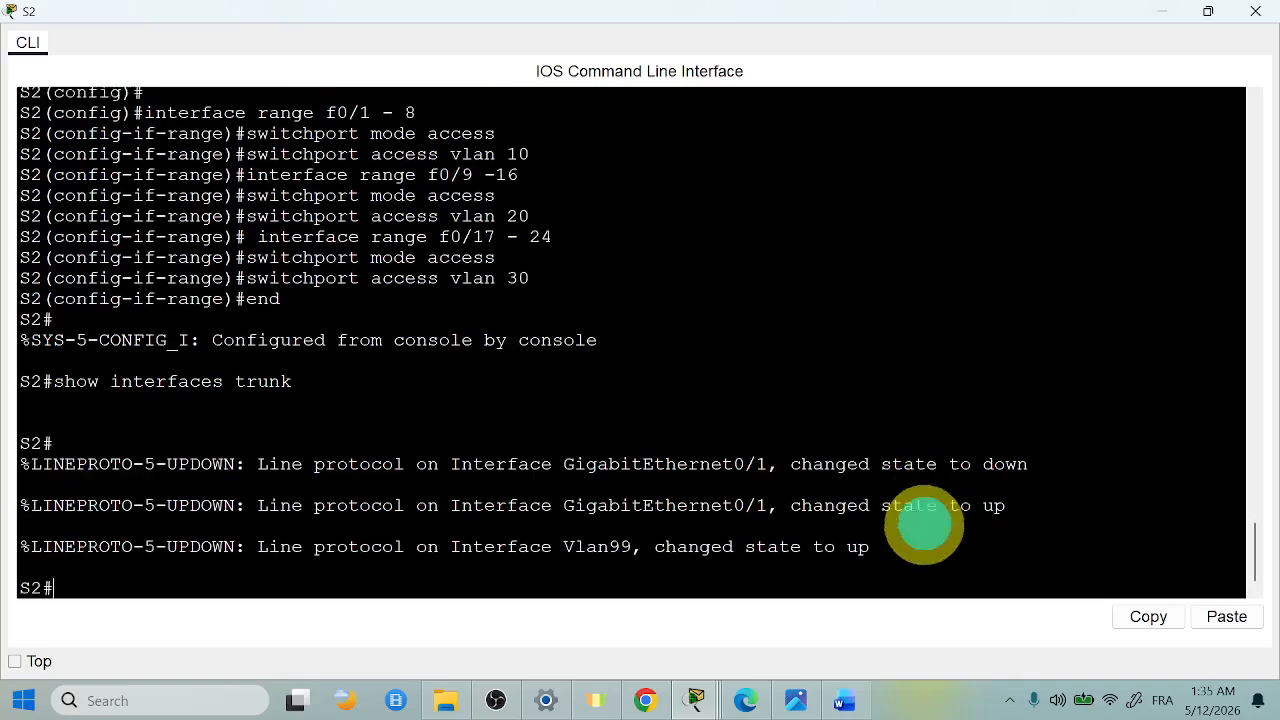
{"action": "key", "text": "Return"}
{"action": "key", "text": "Return"}
{"action": "key", "text": "Return"}
{"action": "key", "text": "Return"}
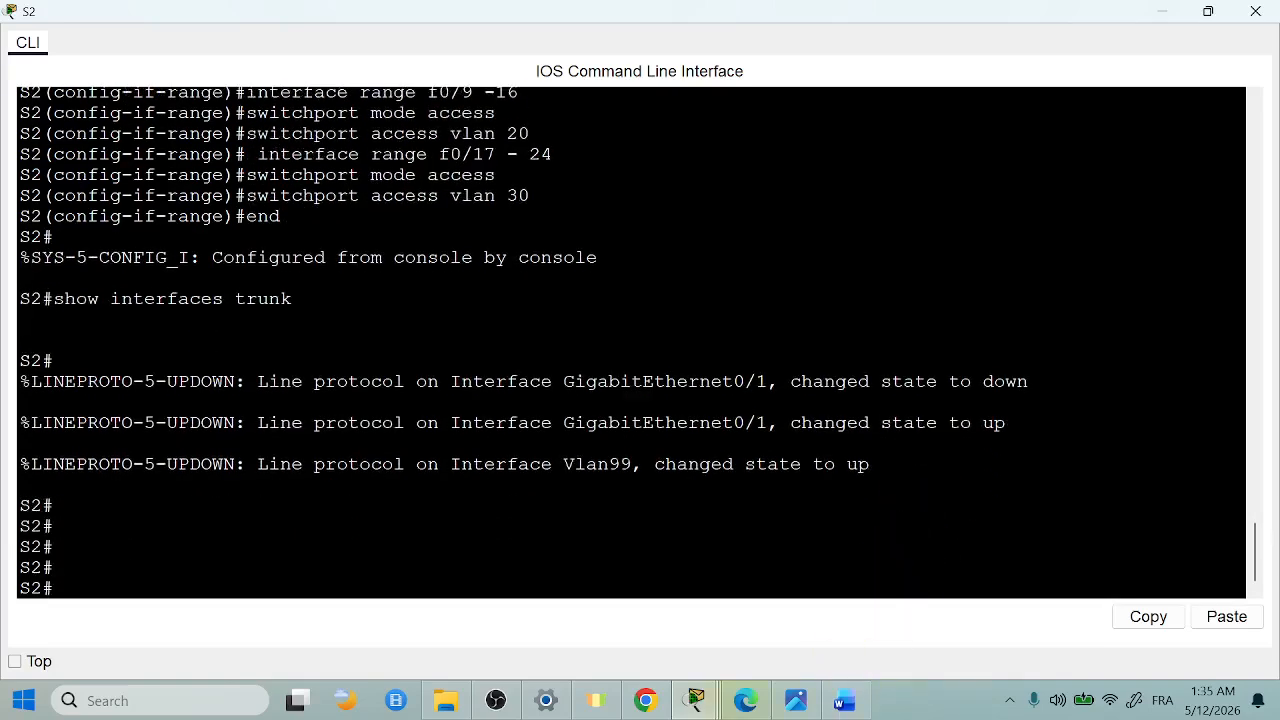
Switch to S1's CLI in Packet Tracer and rerun switchport mode dynamic desirable on interface g0/1
{"action": "mouse_move", "coordinate": [700, 705]}
{"action": "left_click", "coordinate": [630, 588]}
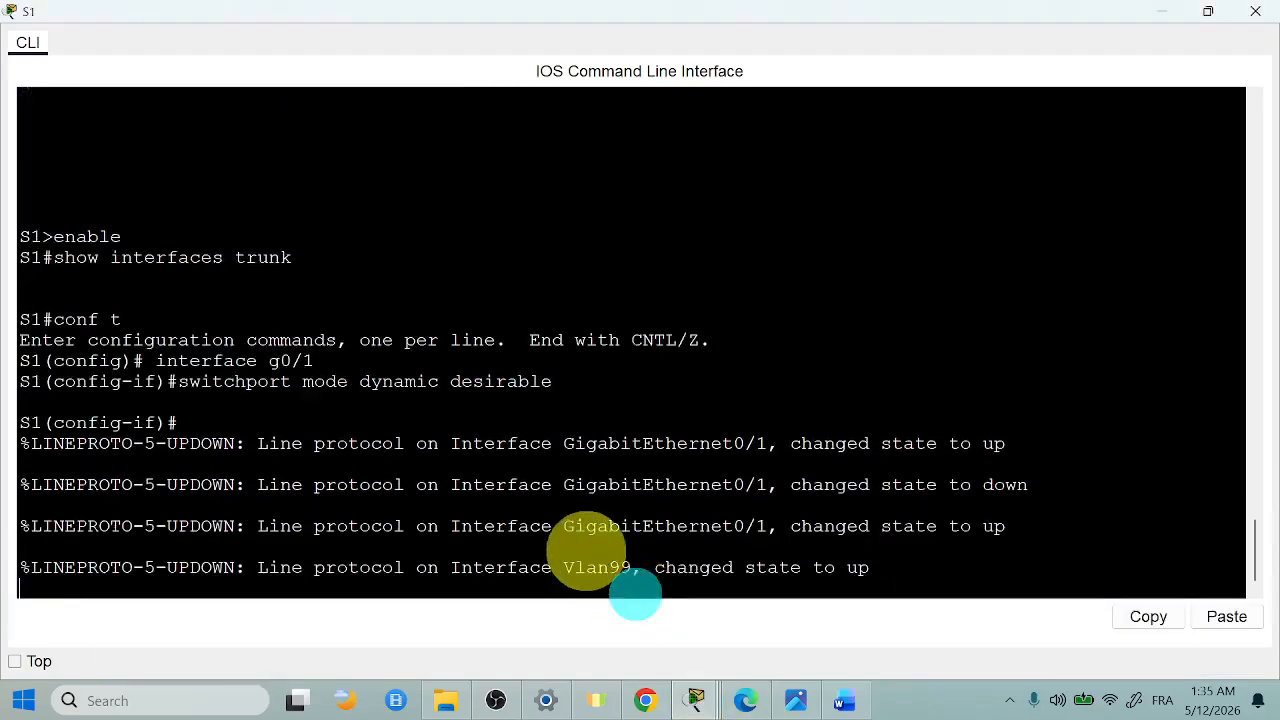
{"action": "key", "text": "Return"}
{"action": "key", "text": "Return"}
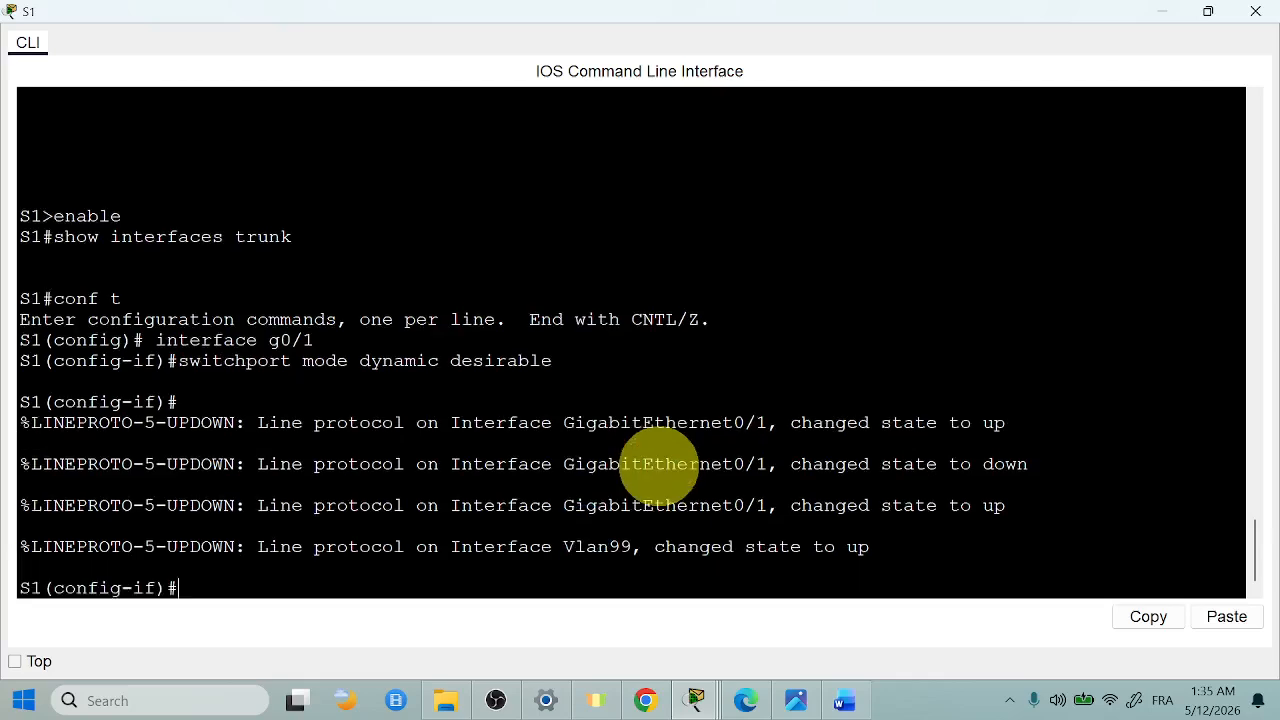
{"action": "key", "text": "Up"}
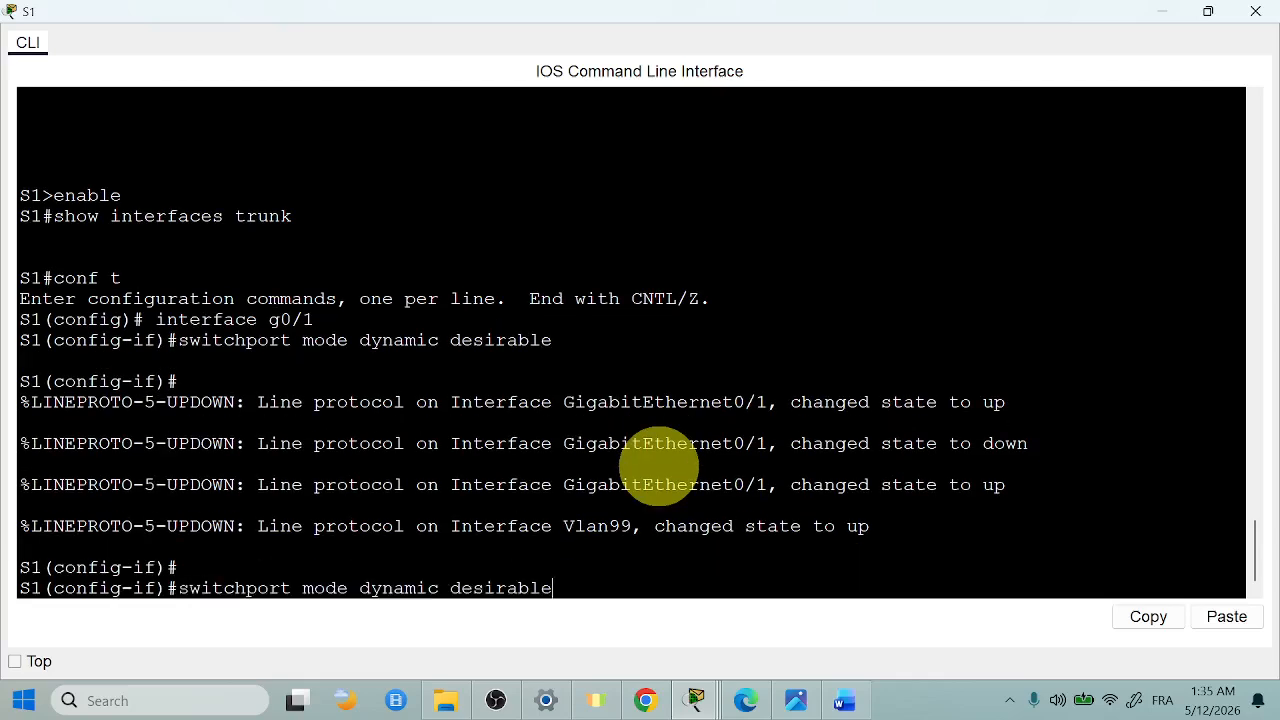
{"action": "key", "text": "Return"}
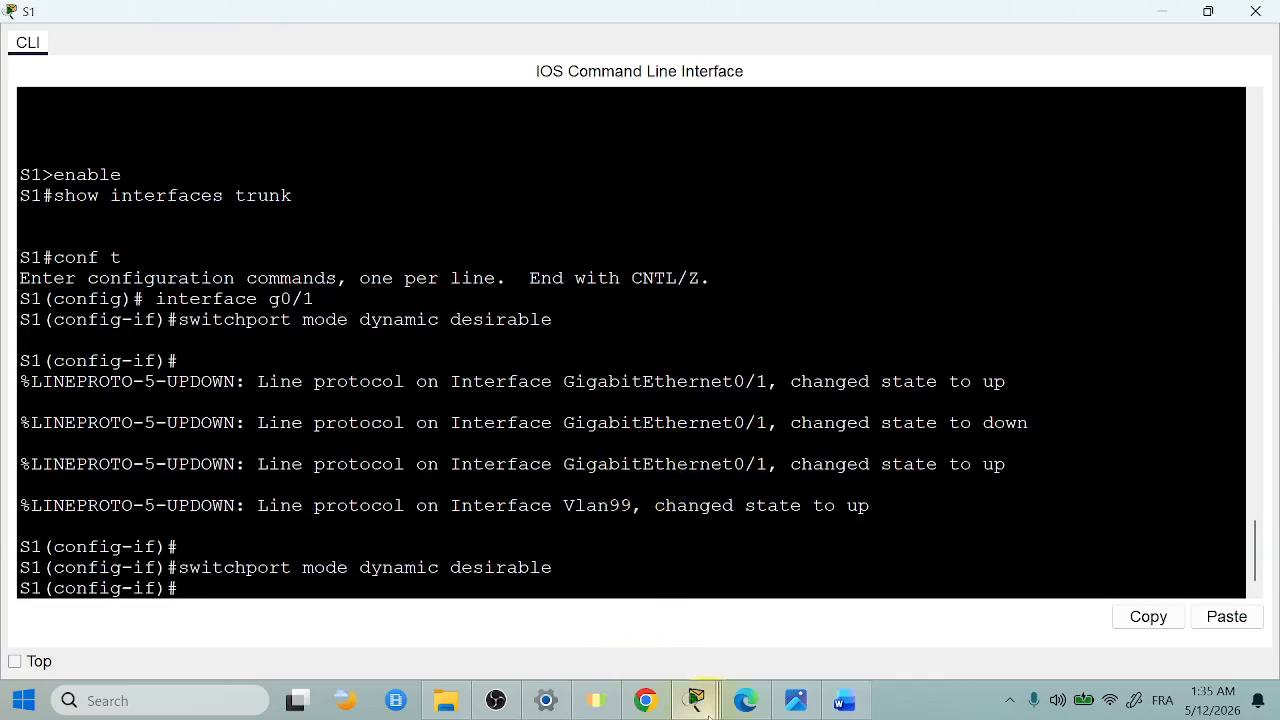
Compare the S2 and S1 CLI windows, then examine the default dynamic auto mode and step a's dynamic desirable command in the lab PDF in Edge
{"action": "mouse_move", "coordinate": [697, 708]}
{"action": "left_click", "coordinate": [777, 580]}
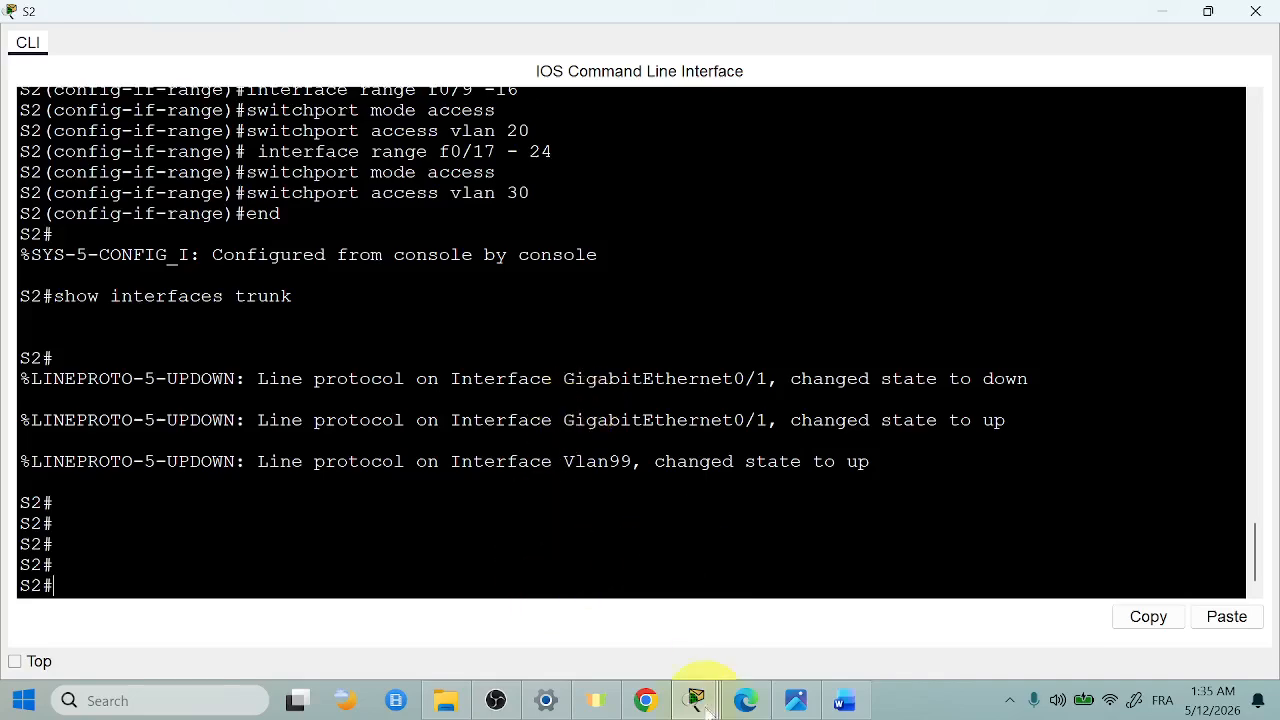
{"action": "mouse_move", "coordinate": [703, 708]}
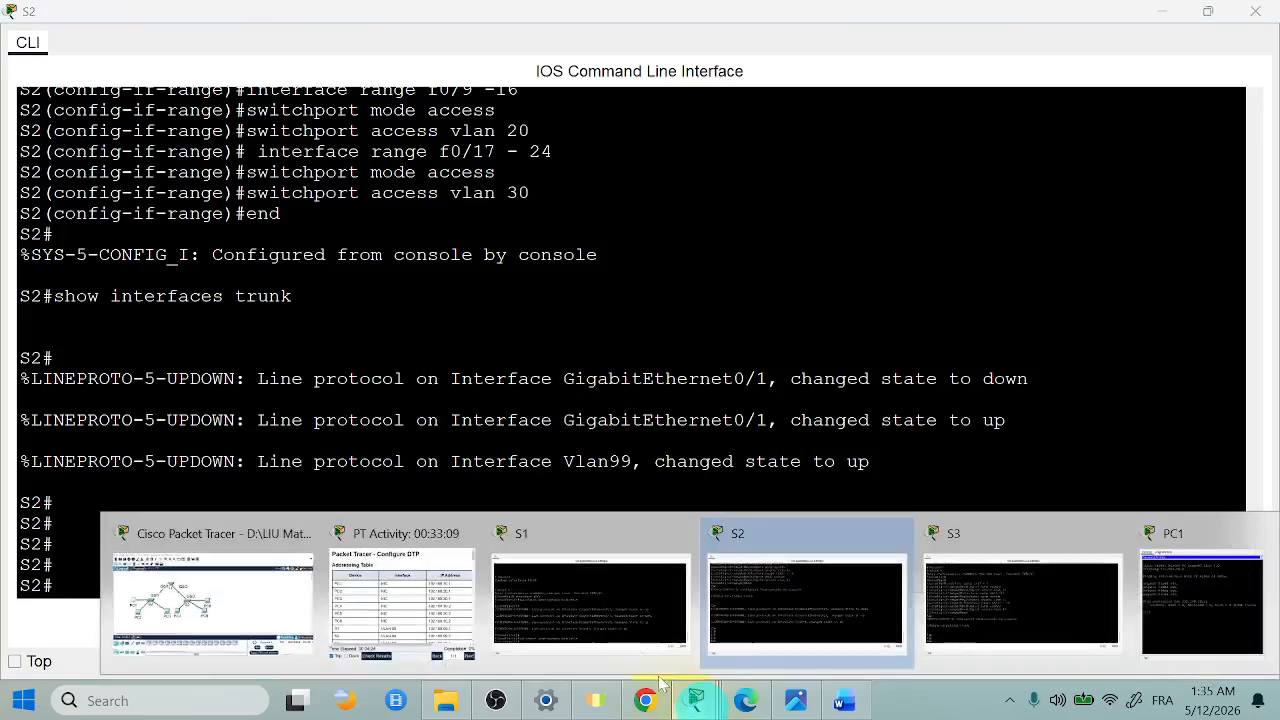
{"action": "left_click", "coordinate": [607, 612]}
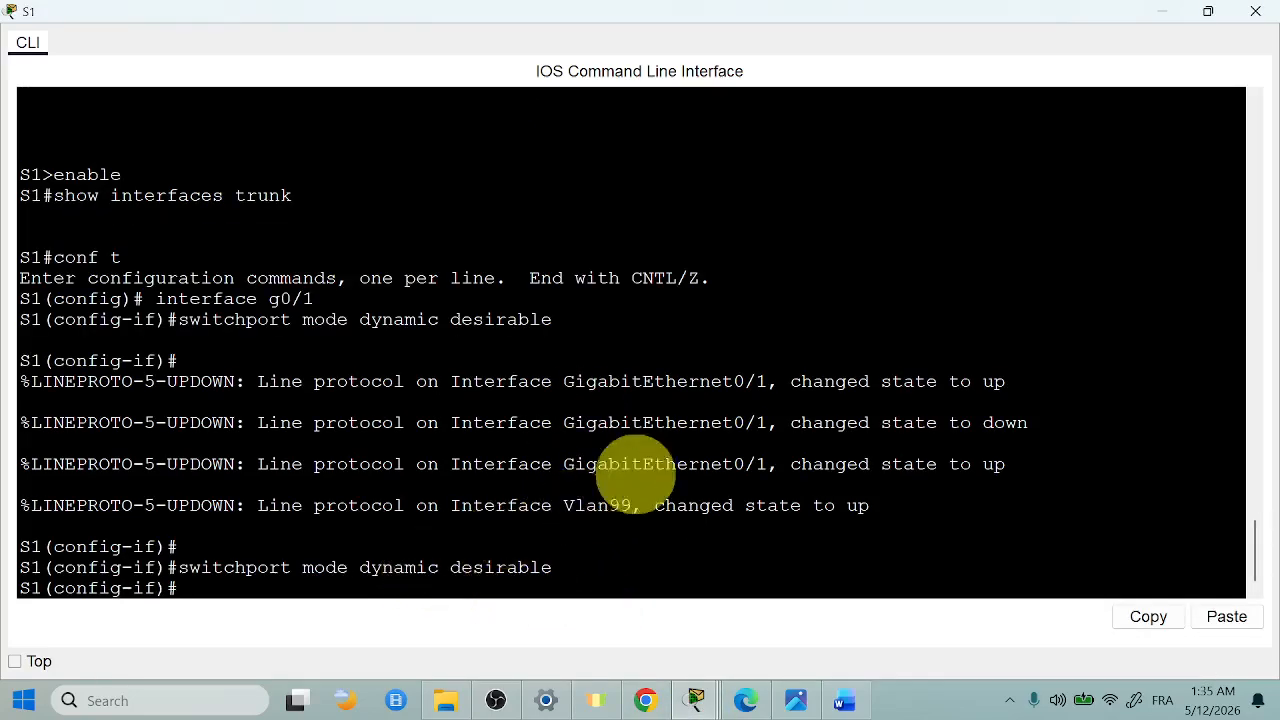
{"action": "left_click", "coordinate": [745, 700]}
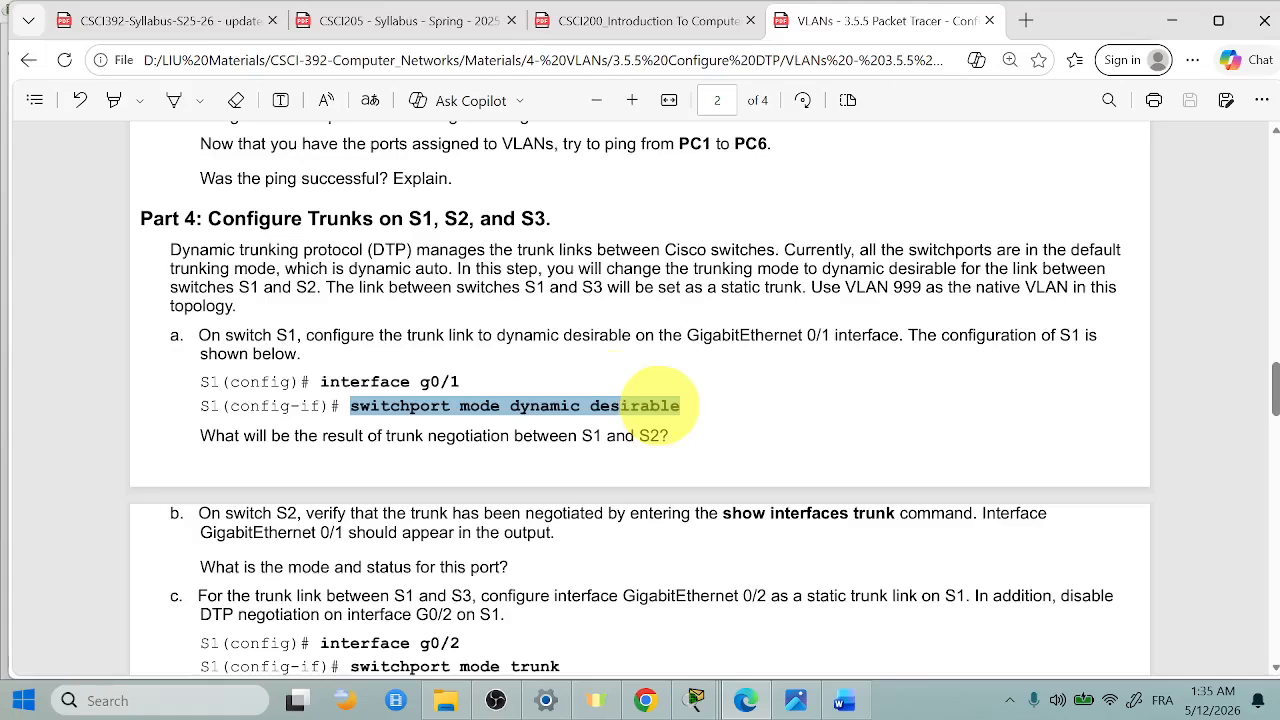
{"action": "left_click_drag", "start_coordinate": [453, 268], "coordinate": [332, 270]}
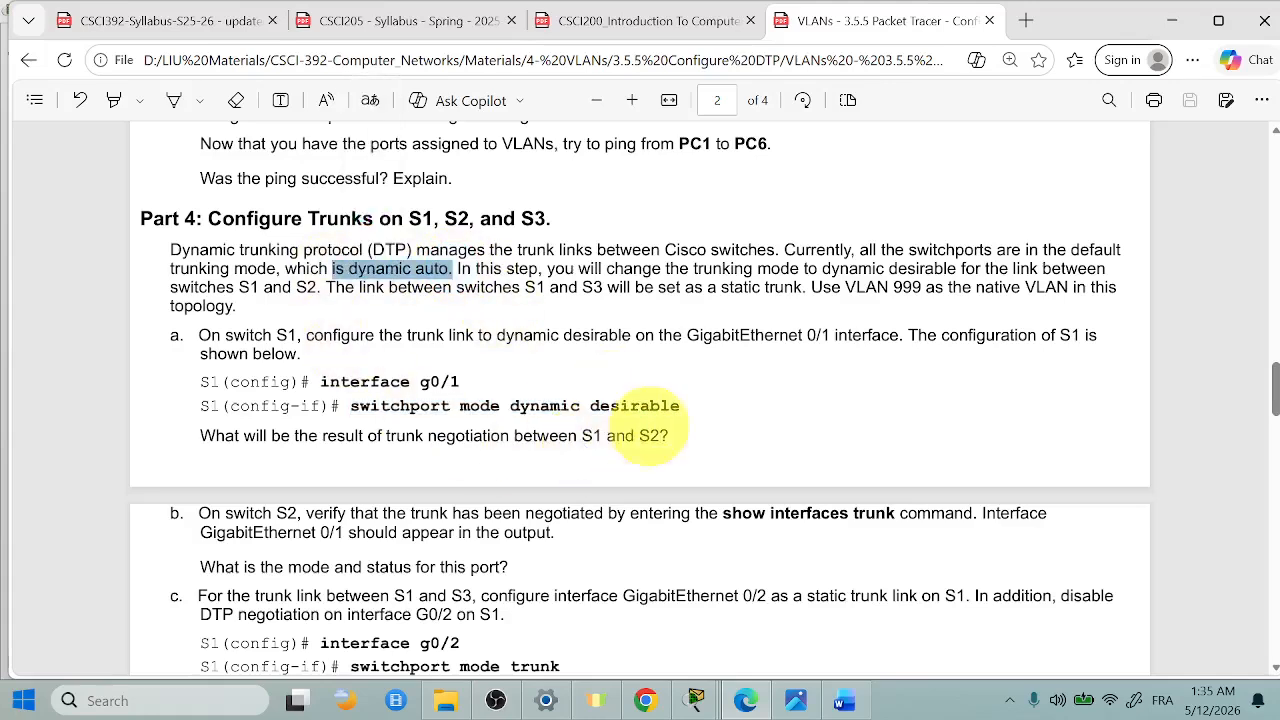
{"action": "left_click_drag", "start_coordinate": [688, 407], "coordinate": [520, 405]}
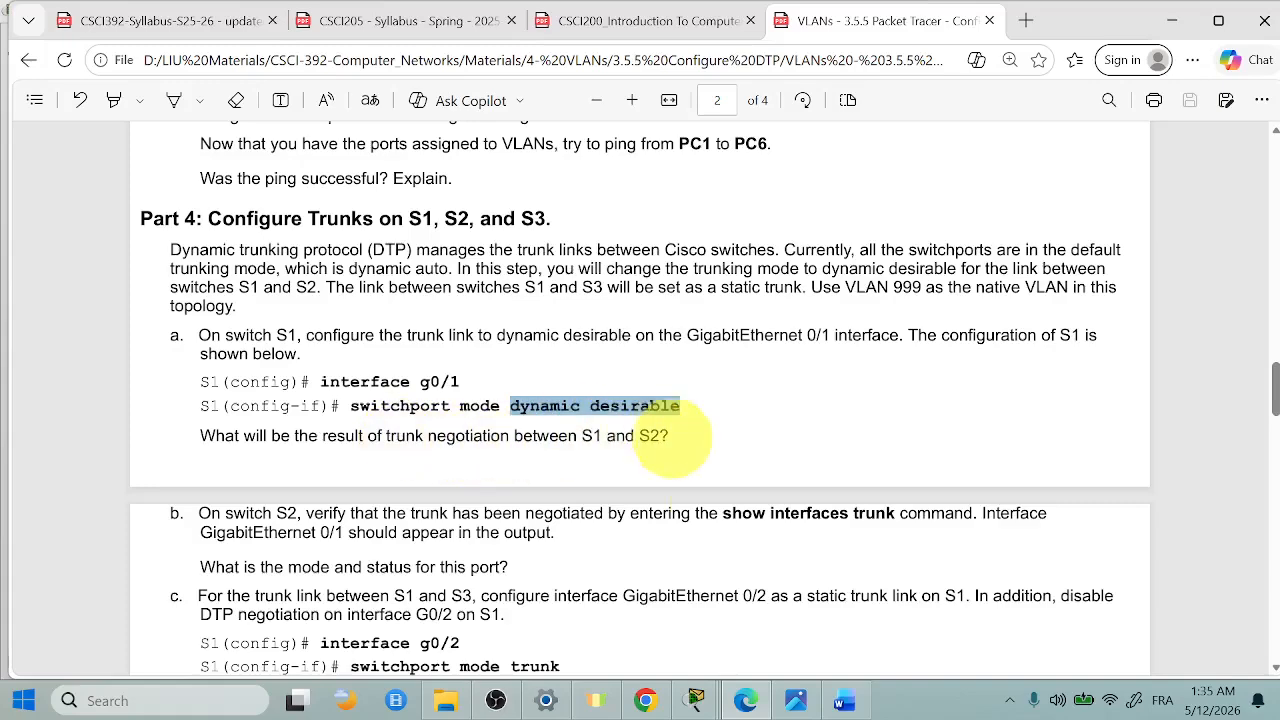
Read the question about trunk negotiation between S1 and S2 in the Word answer document, then check S2's CLI in Packet Tracer
{"action": "left_click", "coordinate": [845, 703]}
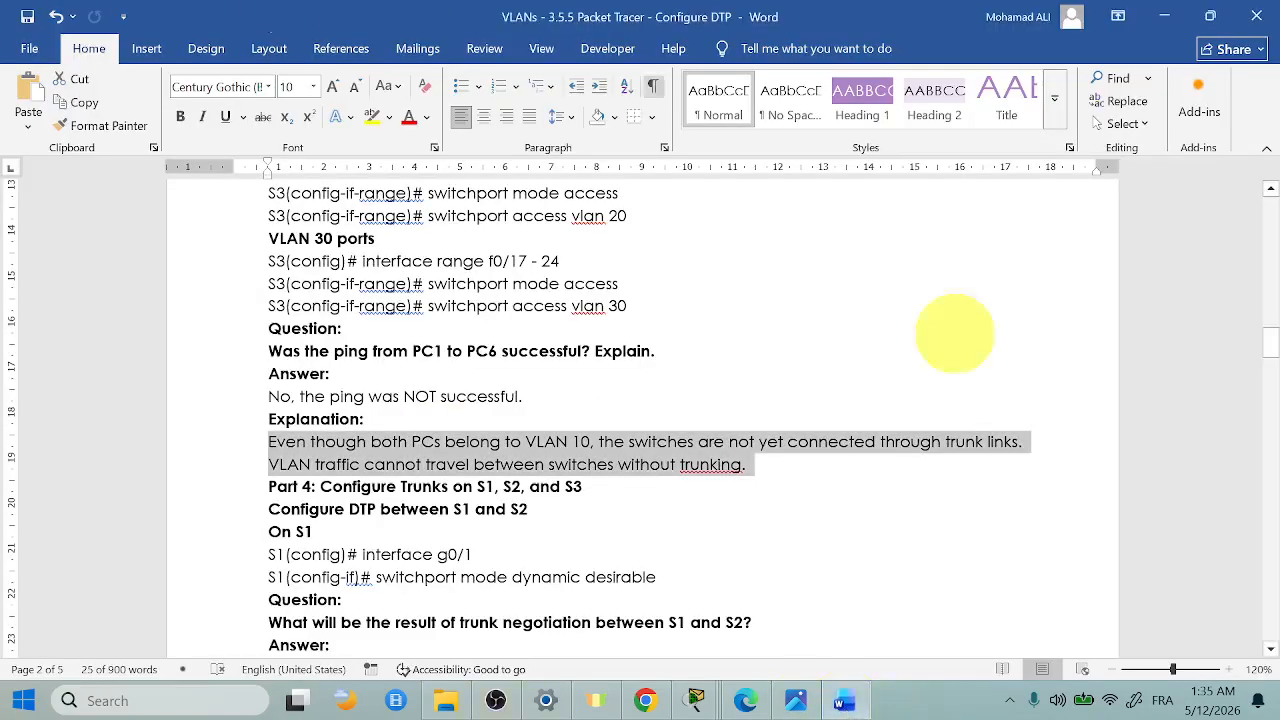
{"action": "scroll", "coordinate": [604, 340], "scroll_direction": "down", "scroll_amount": 1}
{"action": "scroll", "coordinate": [604, 340], "scroll_direction": "down", "scroll_amount": 2}
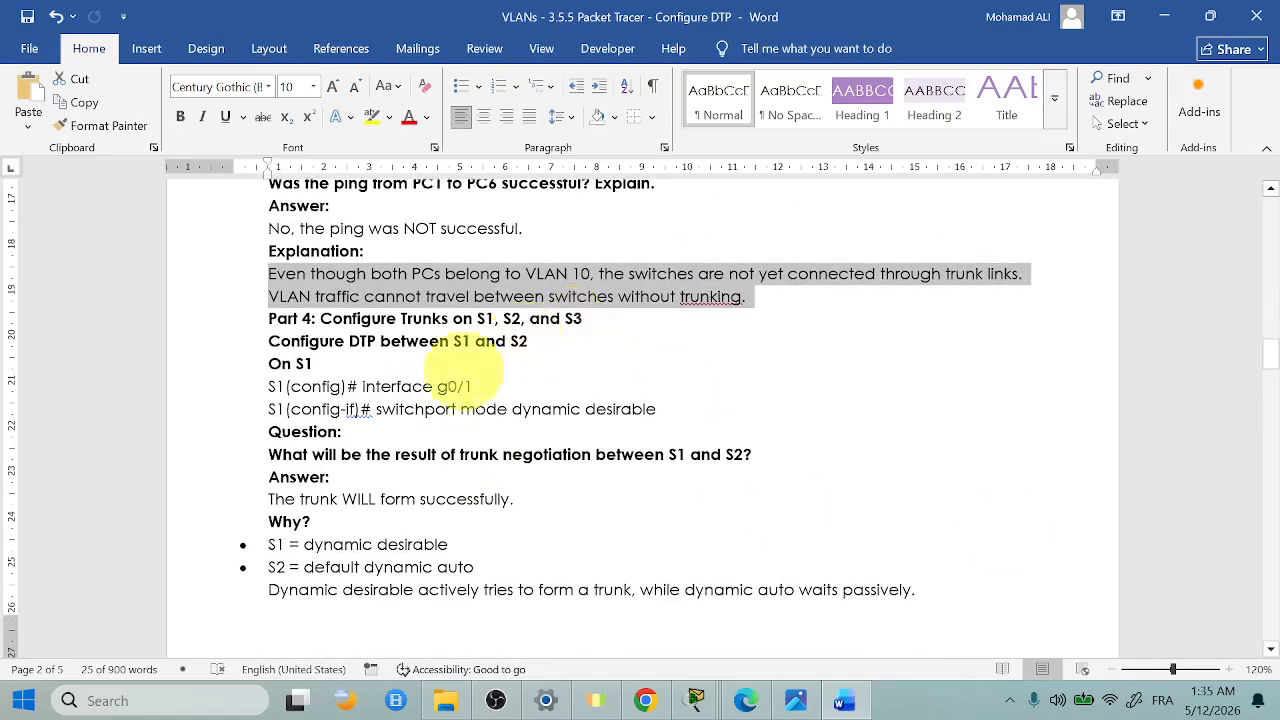
{"action": "left_click_drag", "start_coordinate": [777, 450], "coordinate": [229, 449]}
{"action": "scroll", "coordinate": [560, 378], "scroll_direction": "down", "scroll_amount": 1}
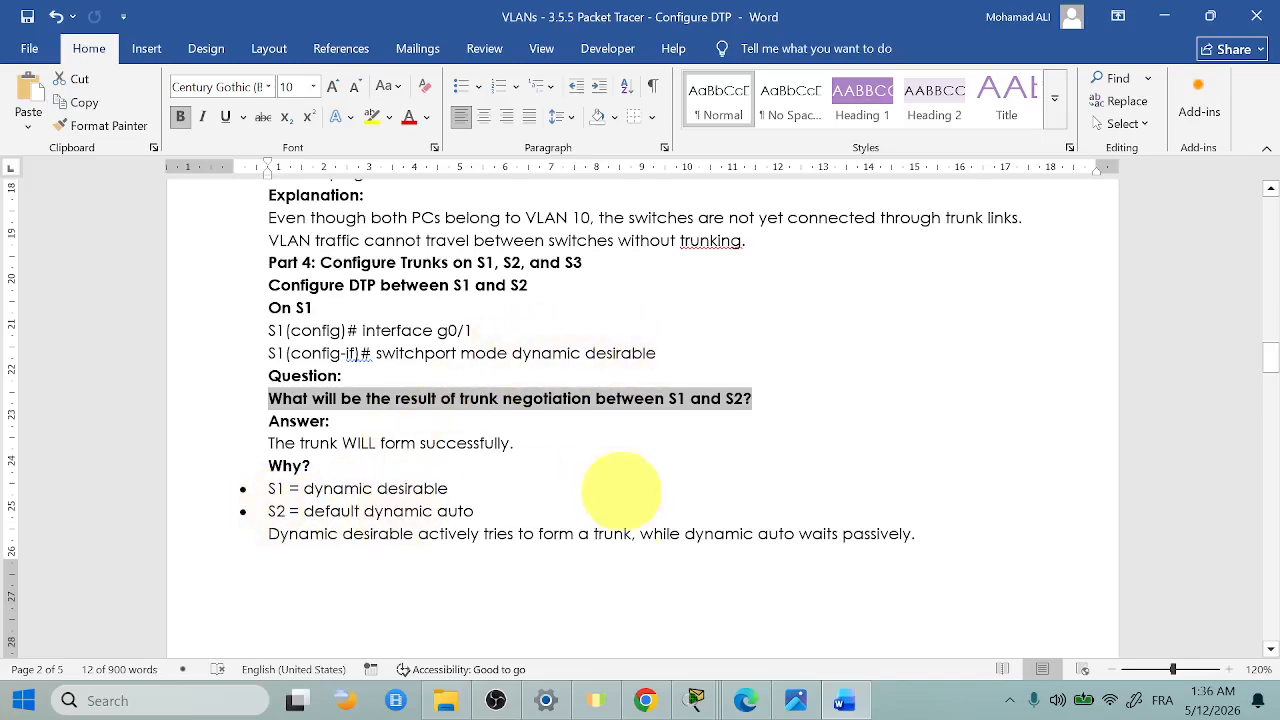
{"action": "left_click", "coordinate": [696, 700]}
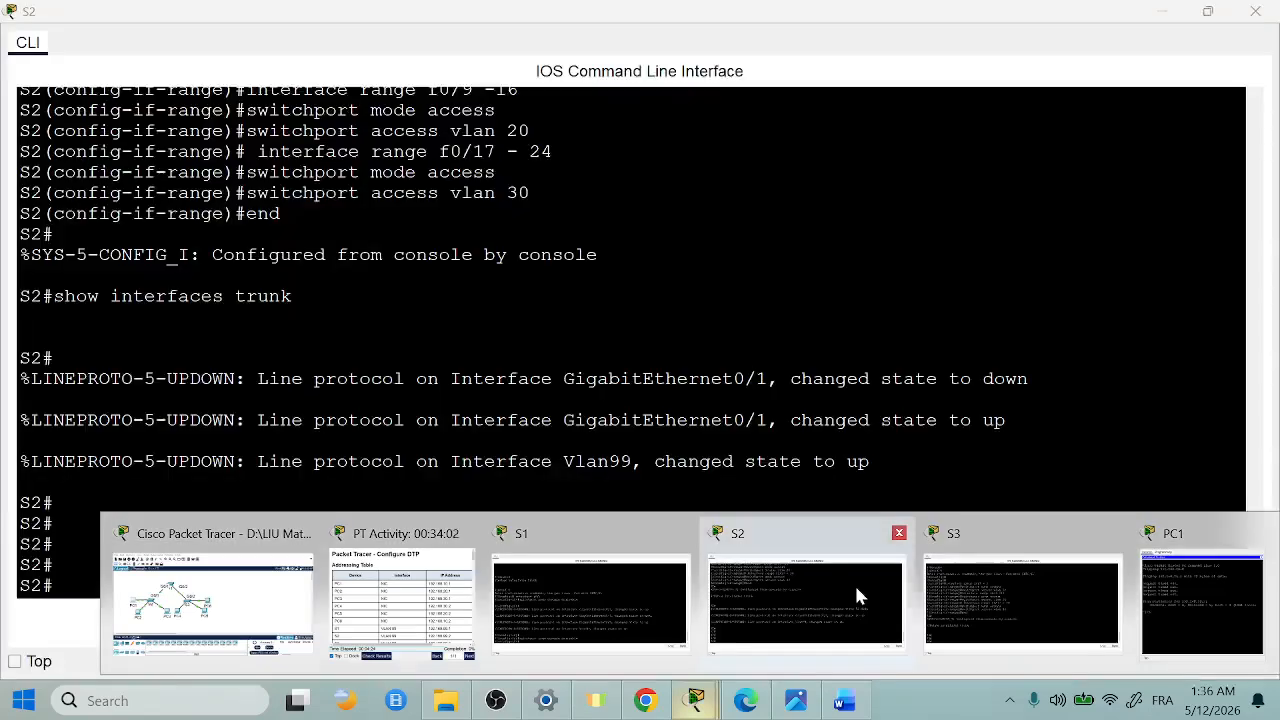
{"action": "left_click", "coordinate": [856, 592]}
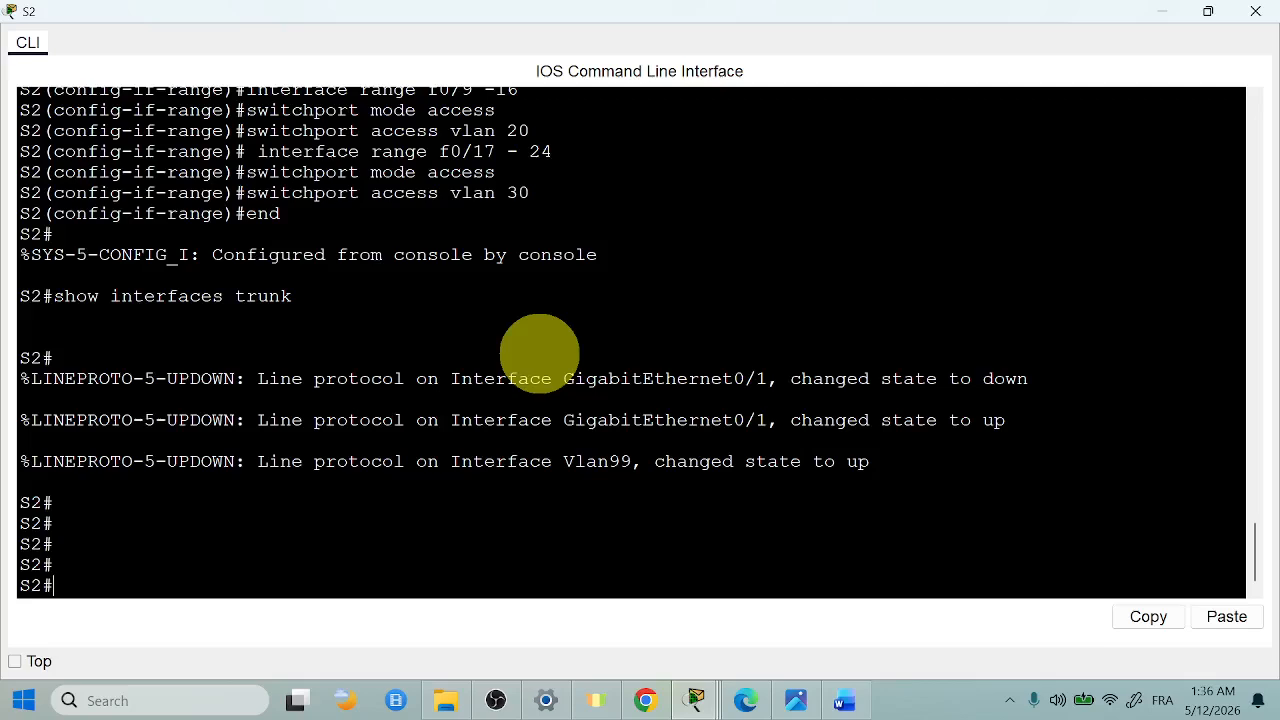
Return to the Word answer document and examine the explanation of how dynamic desirable and dynamic auto negotiate a trunk
{"action": "left_click", "coordinate": [840, 706]}
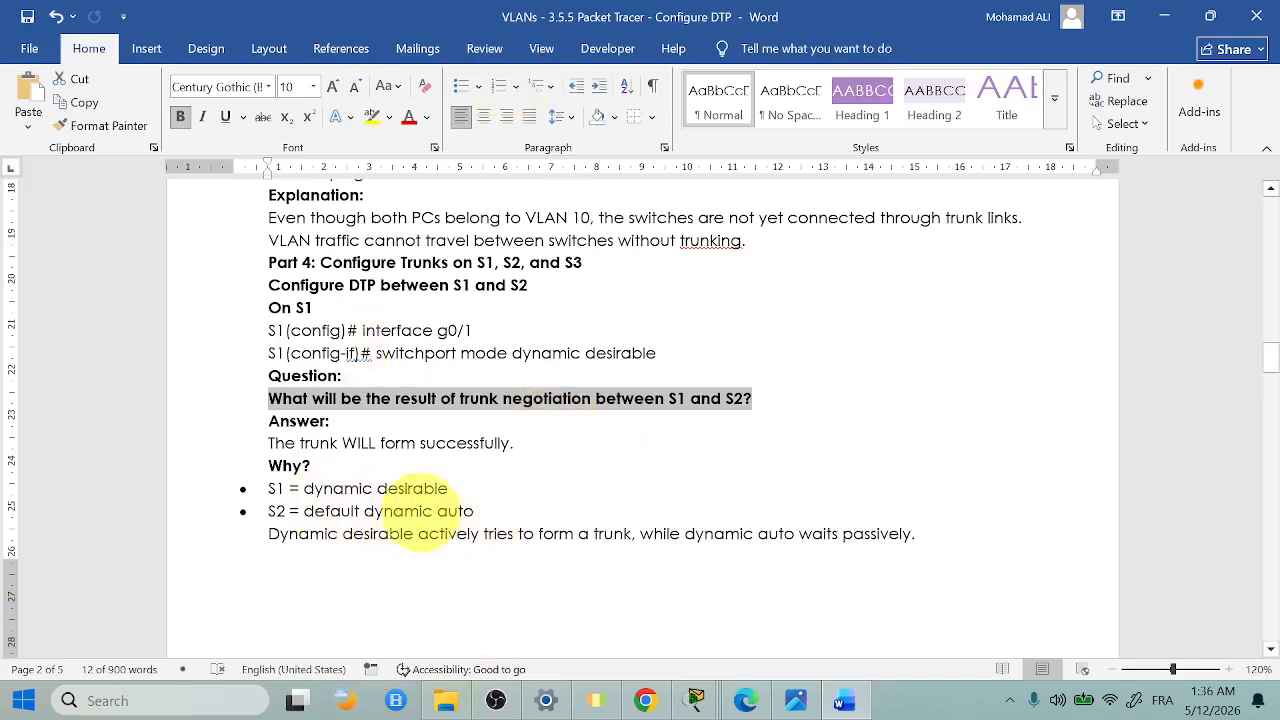
{"action": "left_click_drag", "start_coordinate": [449, 488], "coordinate": [304, 486]}
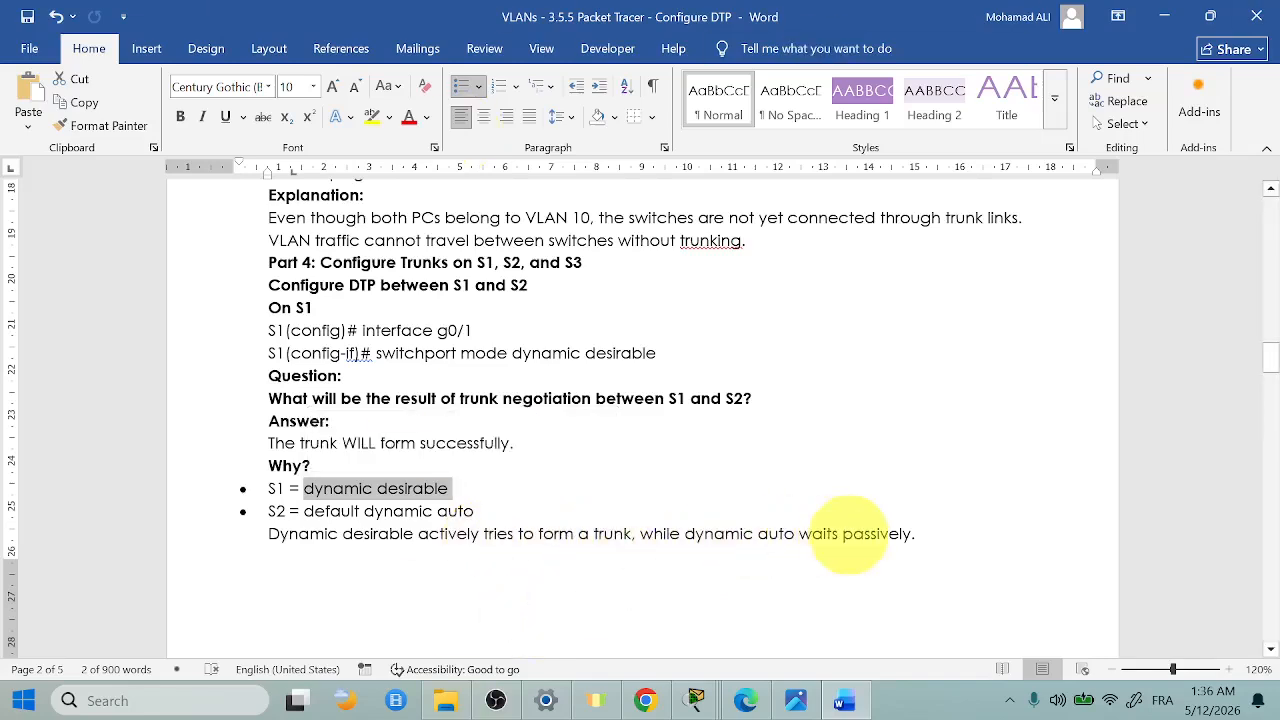
{"action": "left_click_drag", "start_coordinate": [921, 533], "coordinate": [257, 529]}
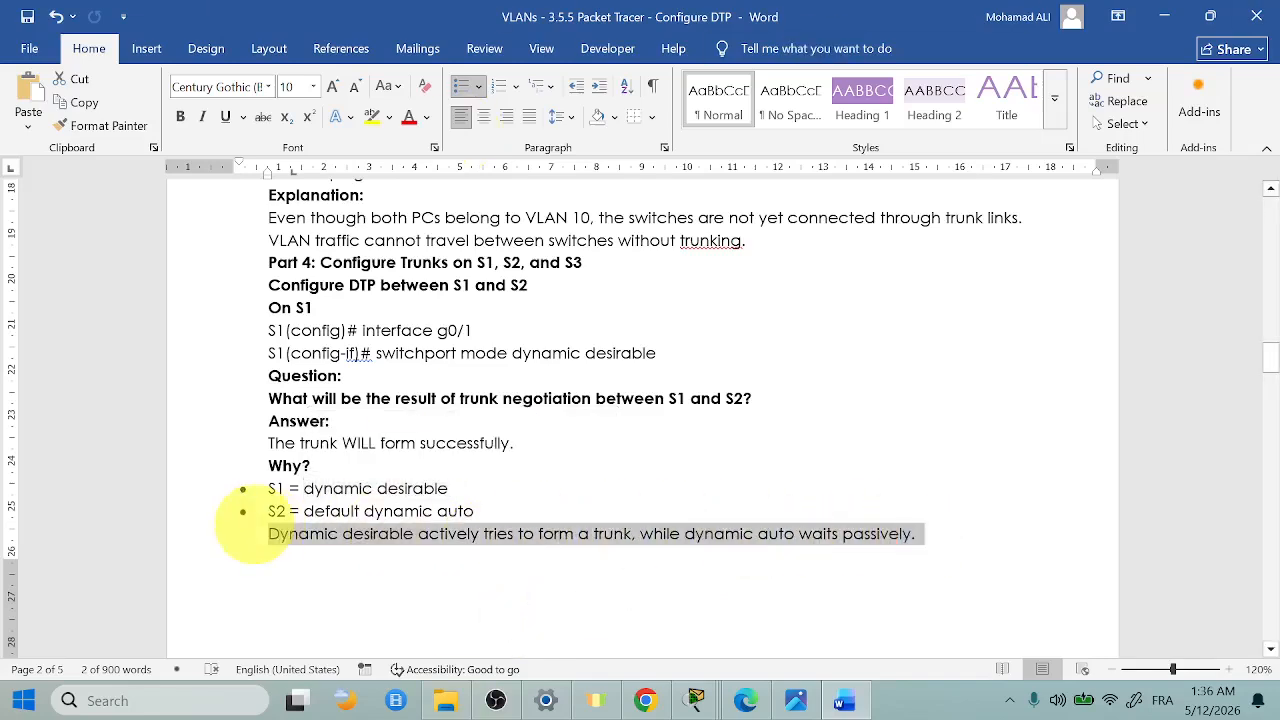
{"action": "scroll", "coordinate": [614, 591], "scroll_direction": "down", "scroll_amount": 3}
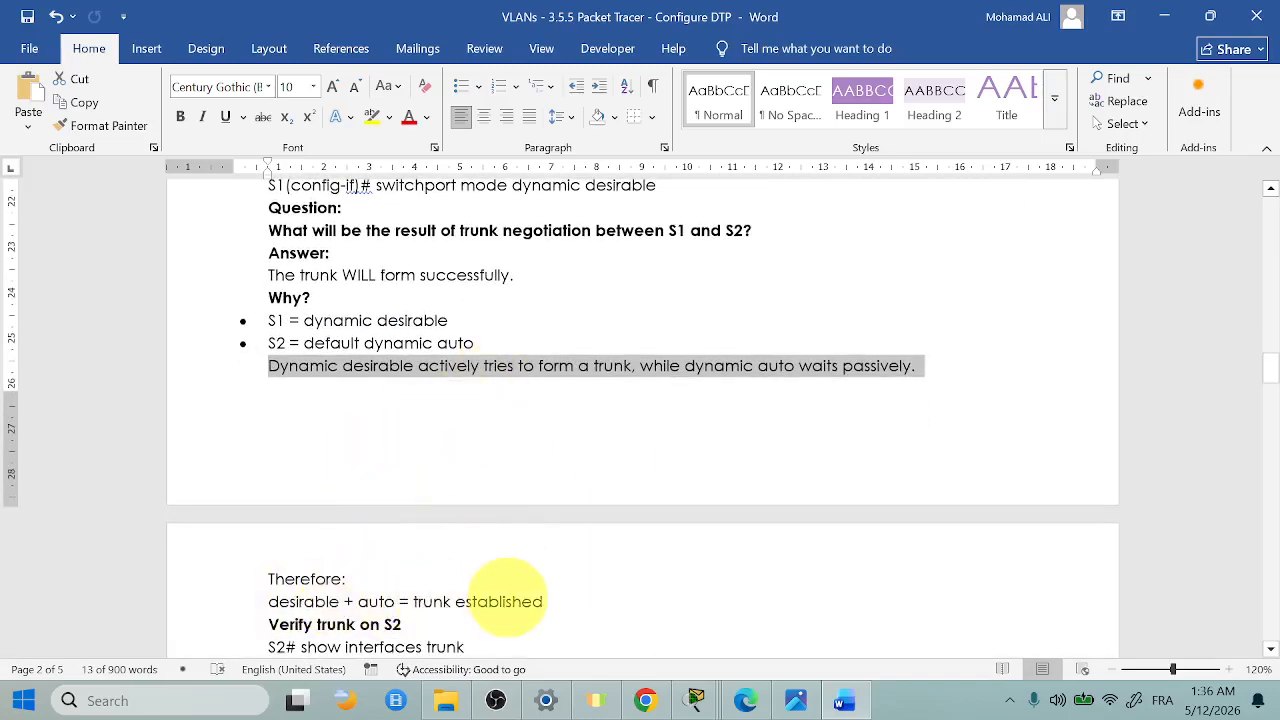
{"action": "left_click", "coordinate": [936, 369]}
{"action": "left_click_drag", "start_coordinate": [929, 366], "coordinate": [650, 366]}
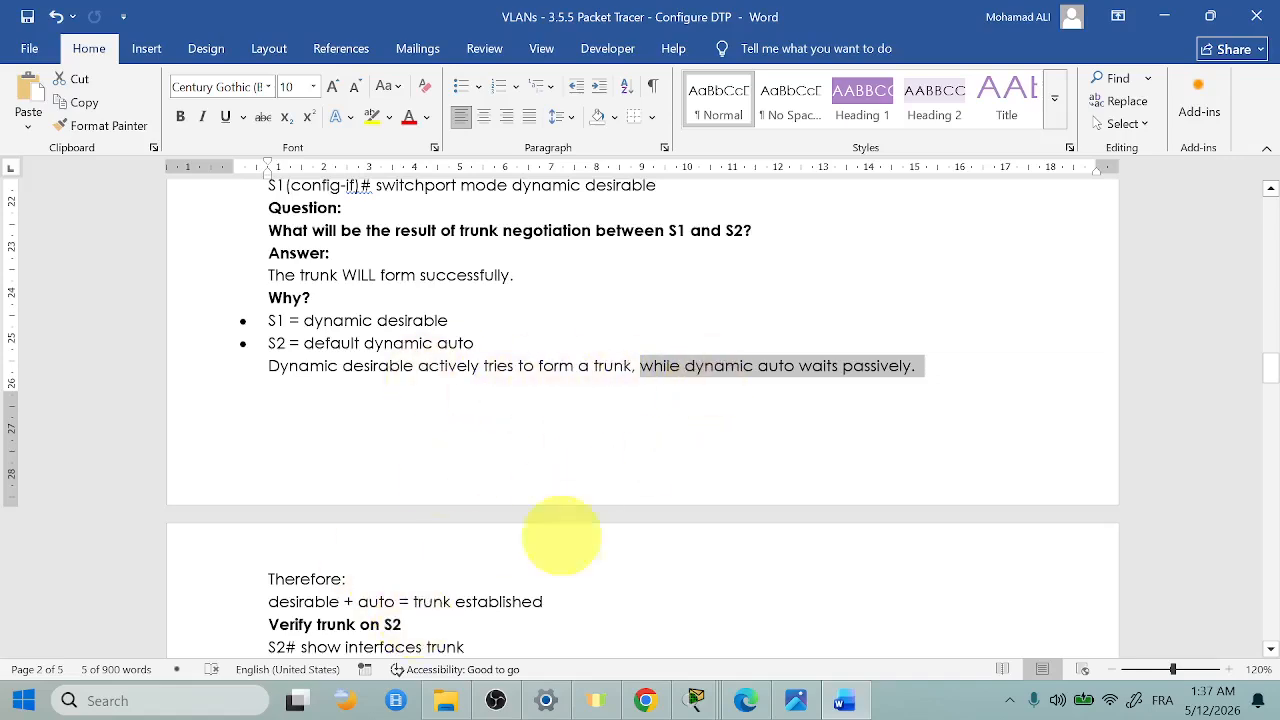
Open the Module 3 - VLANs presentation from the 4- VLANs folder, examine the Results of a DTP Configuration slide and minimize PowerPoint
{"action": "left_click", "coordinate": [446, 700]}
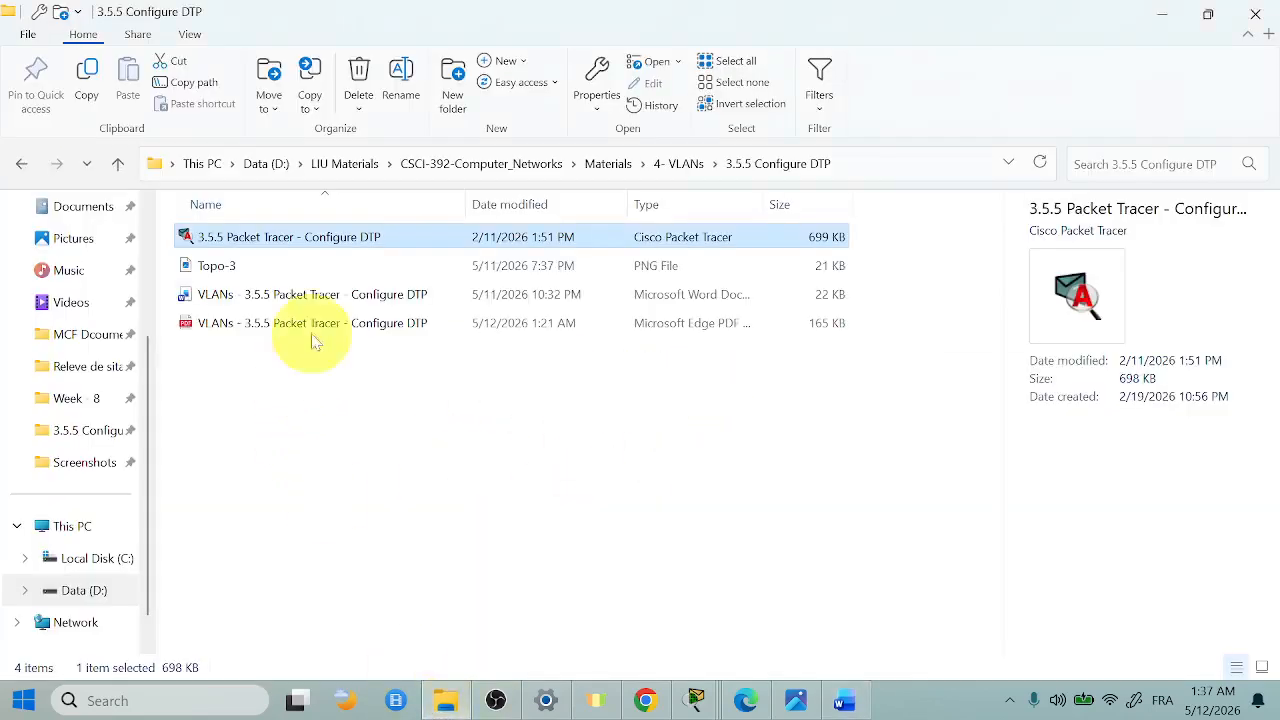
{"action": "left_click", "coordinate": [678, 173]}
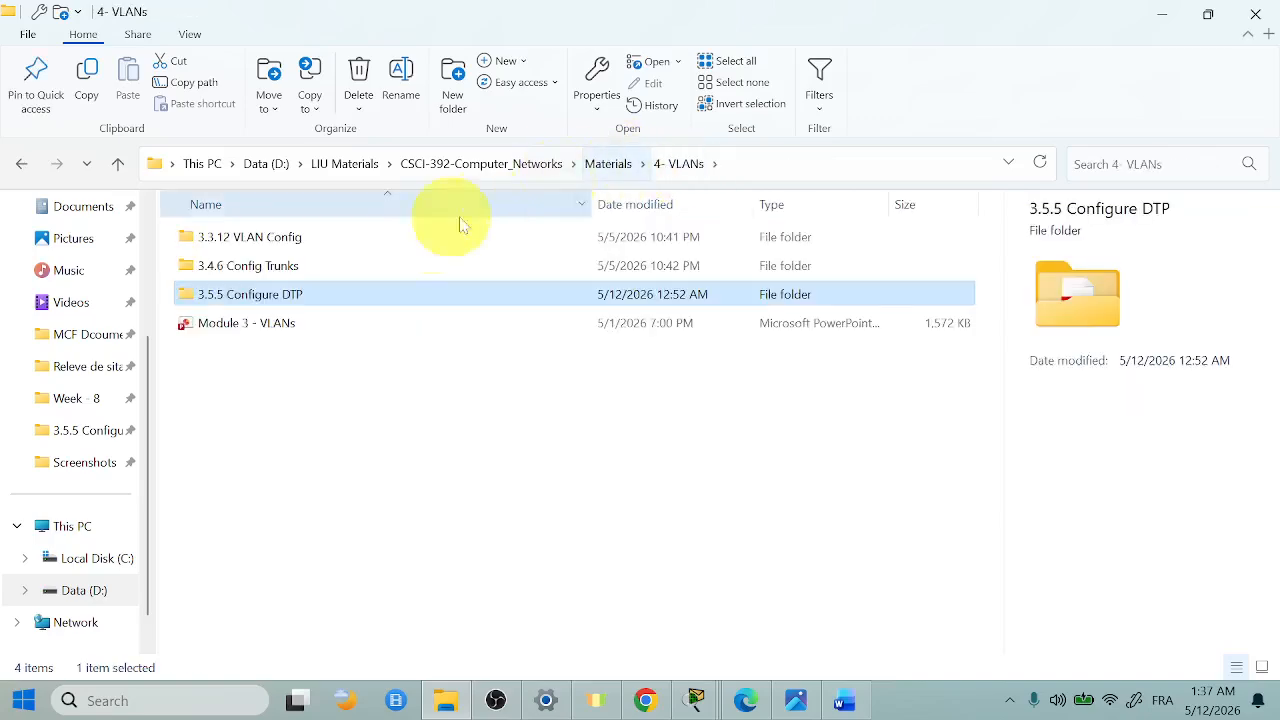
{"action": "left_click", "coordinate": [265, 323]}
{"action": "double_click", "coordinate": [265, 323]}
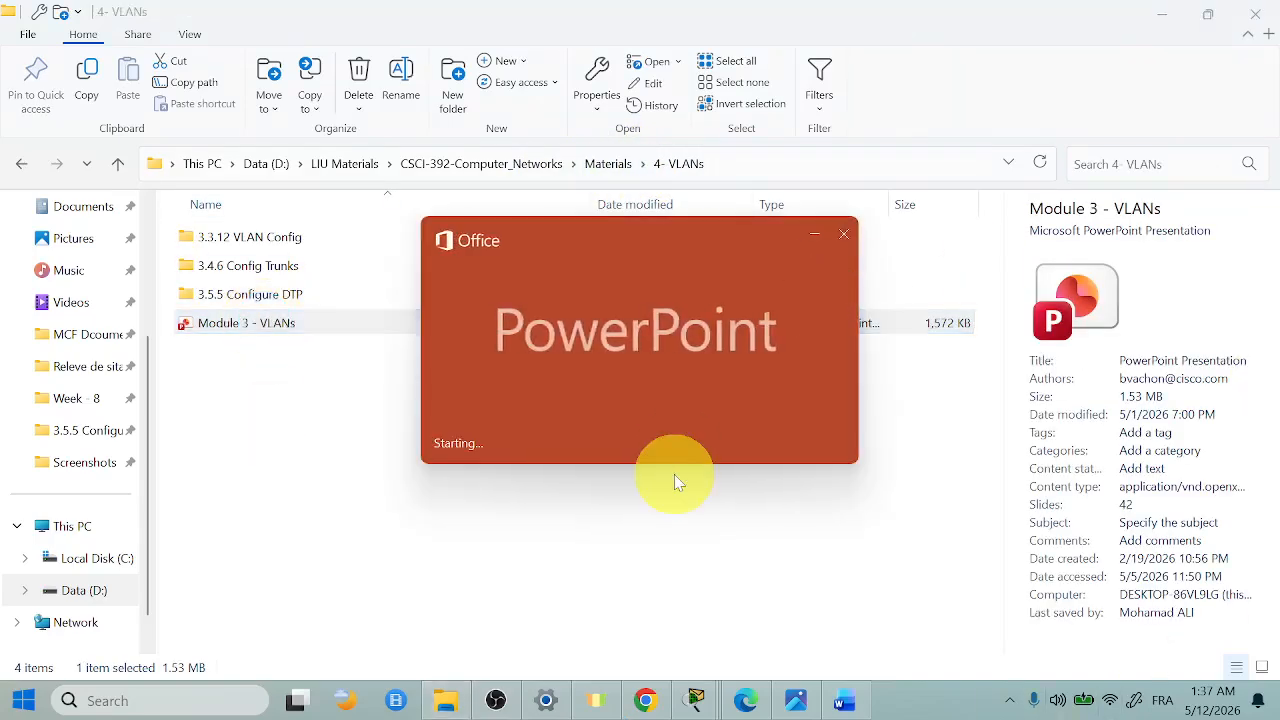
{"action": "scroll", "coordinate": [686, 477], "scroll_direction": "down", "scroll_amount": 18}
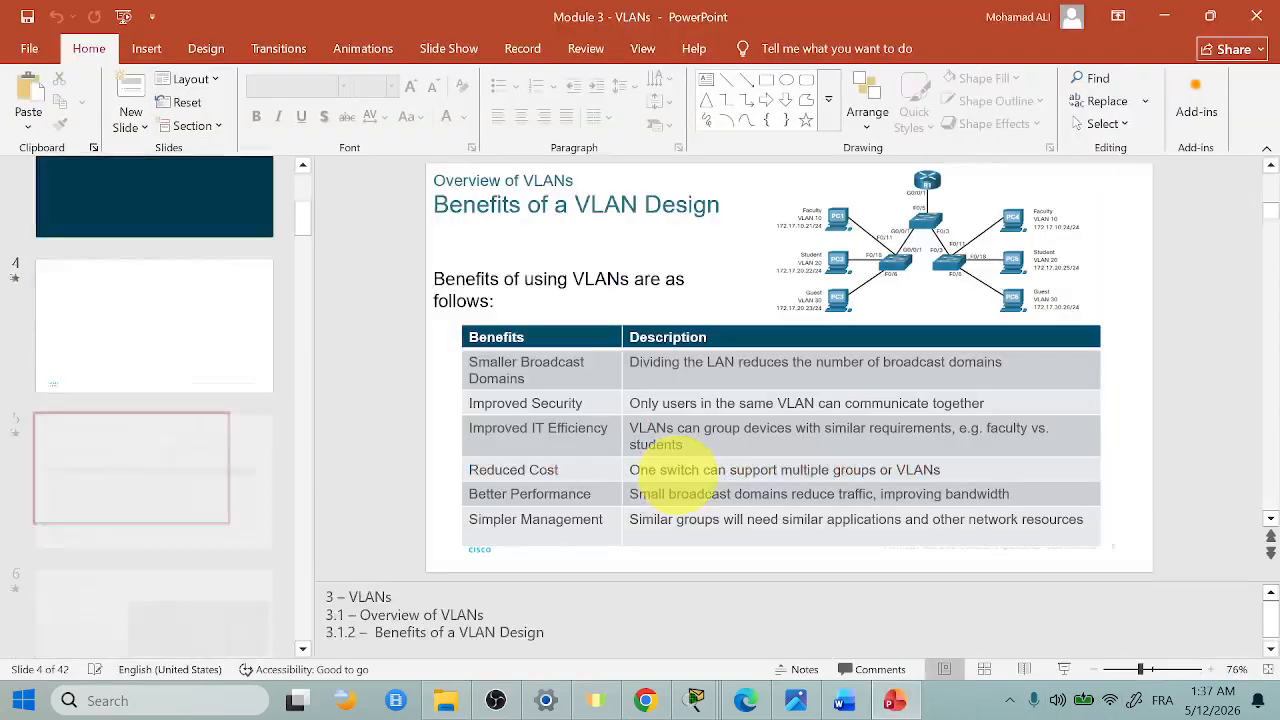
{"action": "scroll", "coordinate": [745, 393], "scroll_direction": "down", "scroll_amount": 18}
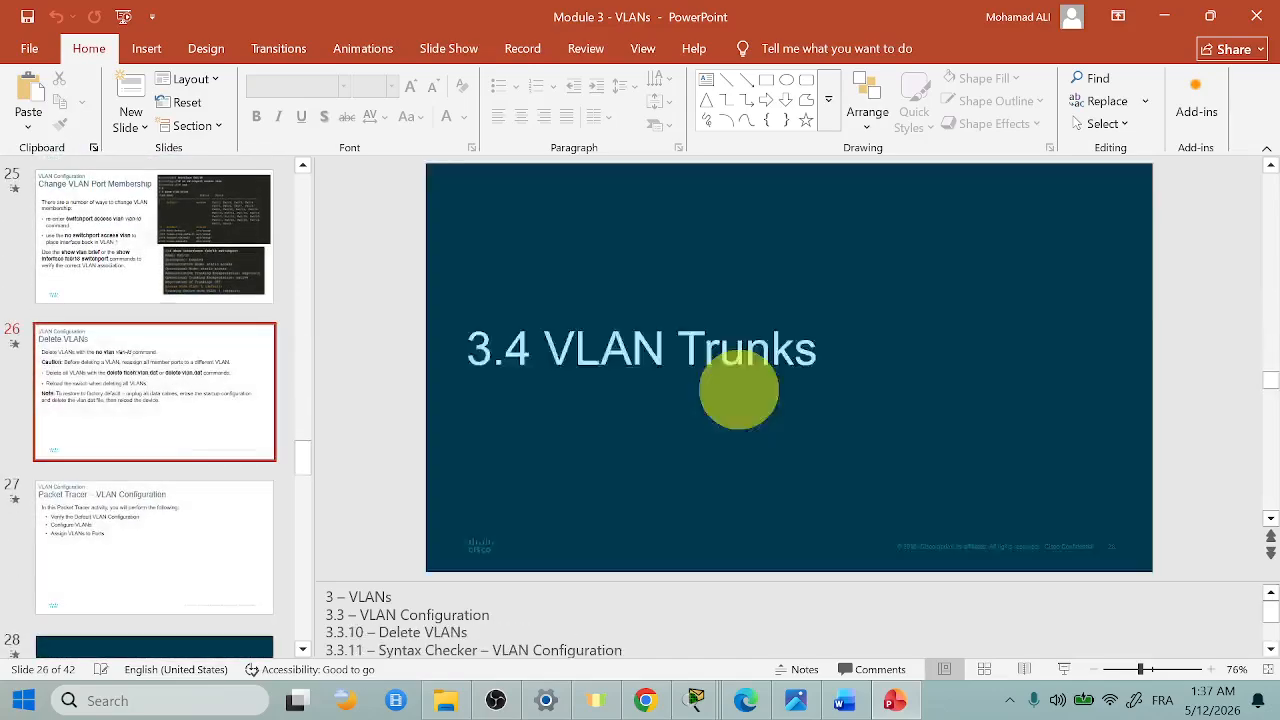
{"action": "scroll", "coordinate": [752, 390], "scroll_direction": "down", "scroll_amount": 5}
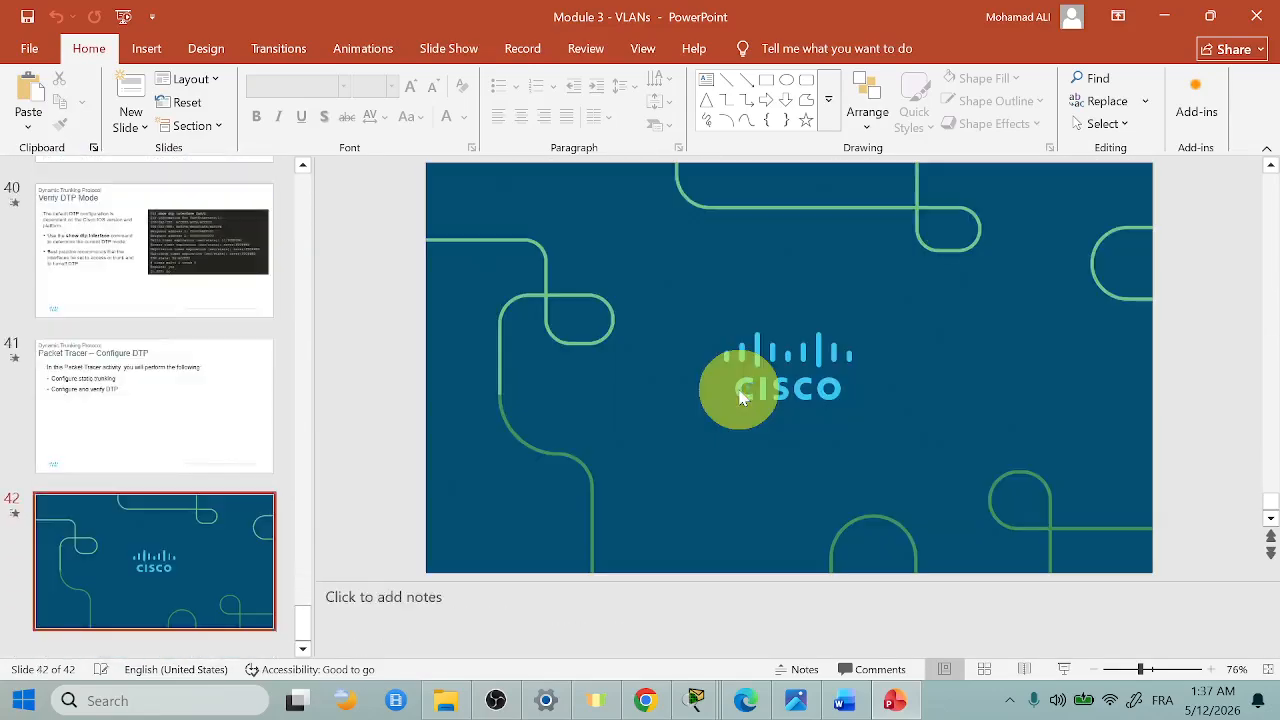
{"action": "scroll", "coordinate": [745, 396], "scroll_direction": "up", "scroll_amount": 2}
{"action": "scroll", "coordinate": [743, 397], "scroll_direction": "up", "scroll_amount": 1}
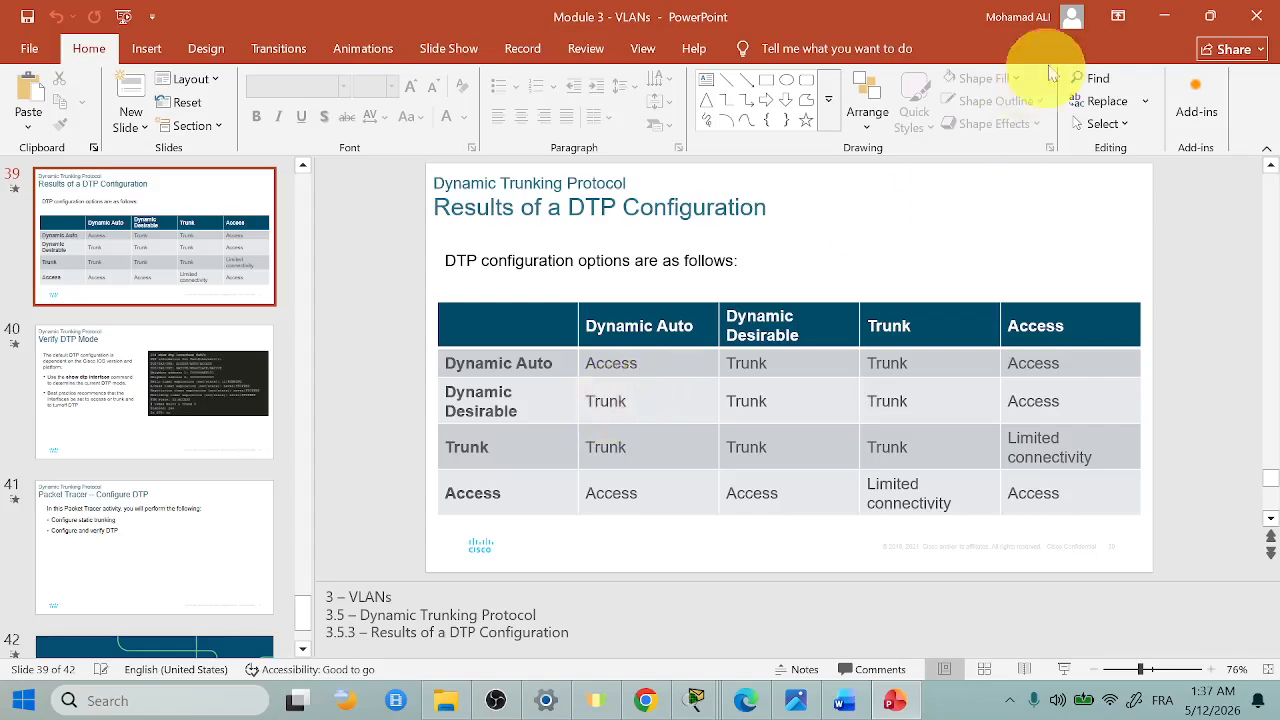
{"action": "left_click", "coordinate": [1166, 28]}
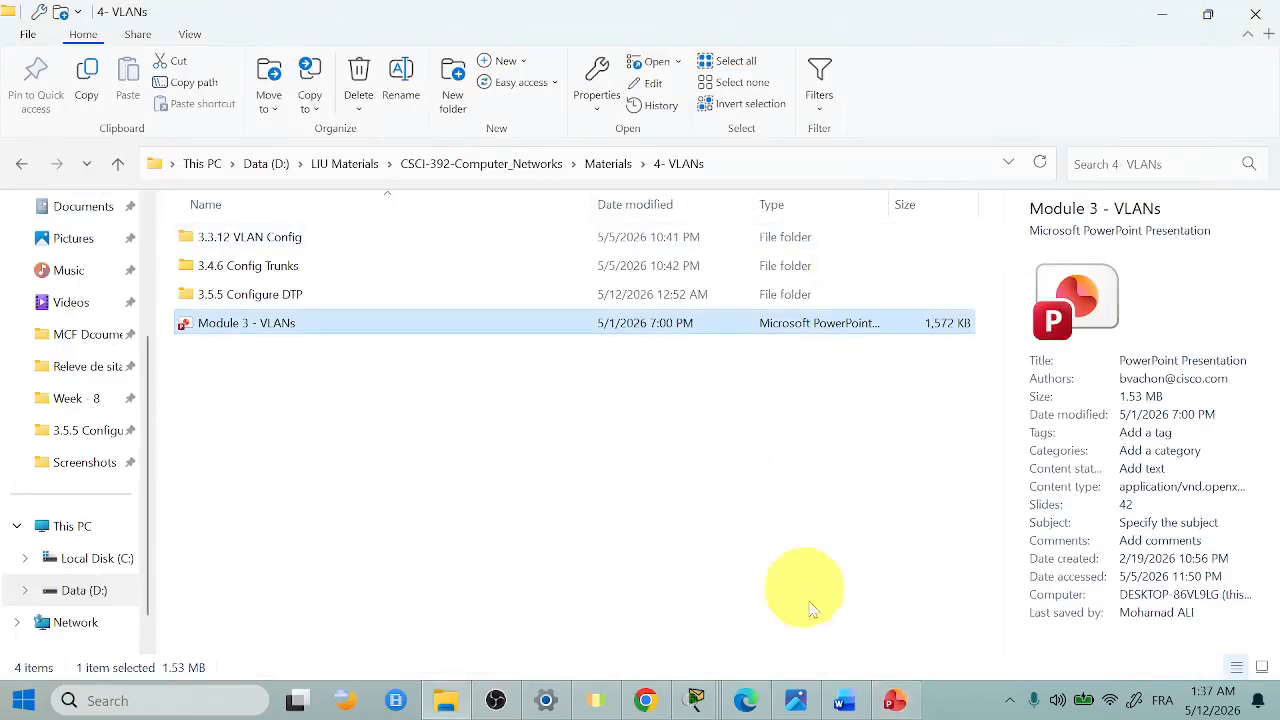
Recheck the S1–S2 trunk negotiation answer in Word, then switch to S2's CLI in Packet Tracer
{"action": "left_click", "coordinate": [846, 700]}
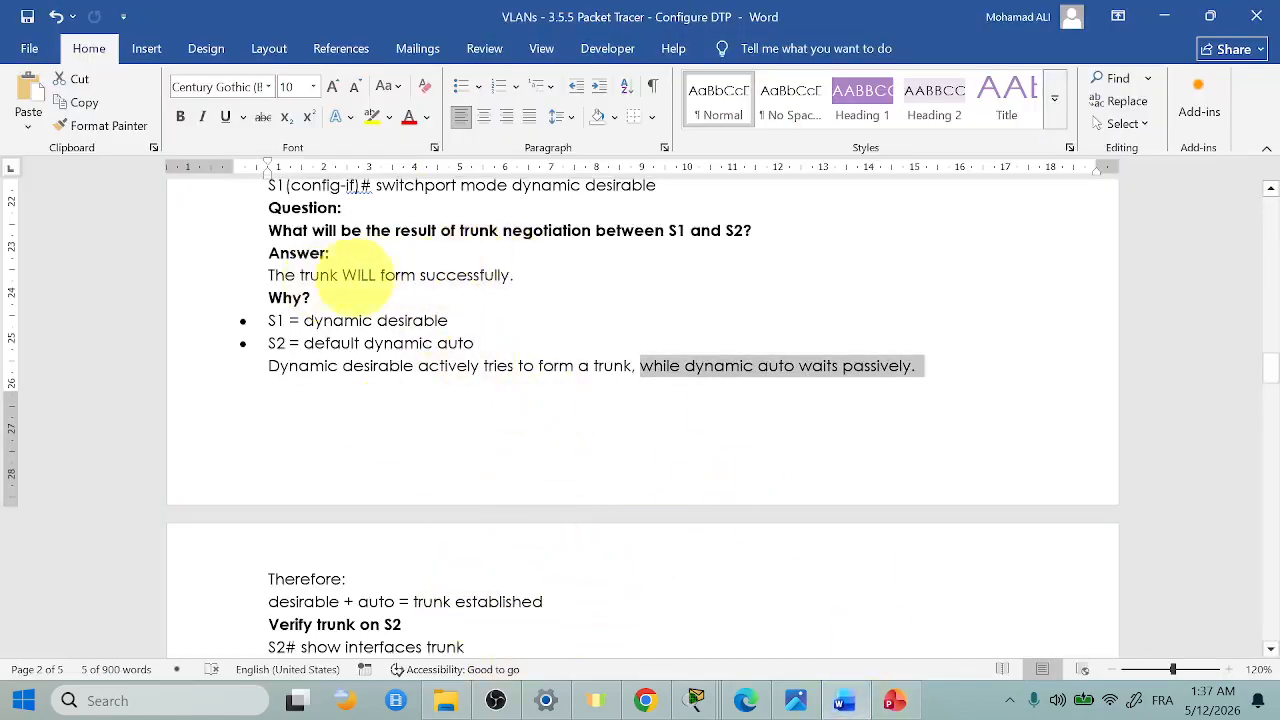
{"action": "mouse_move", "coordinate": [695, 700]}
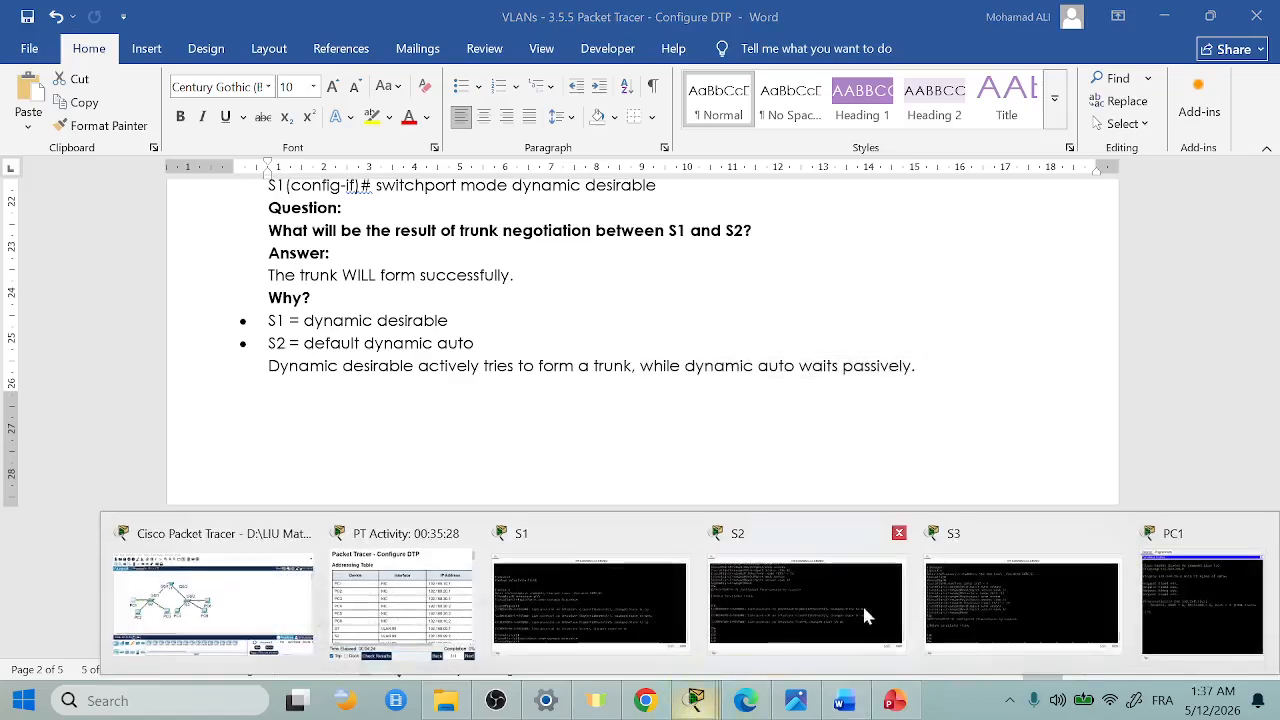
{"action": "left_click", "coordinate": [866, 601]}
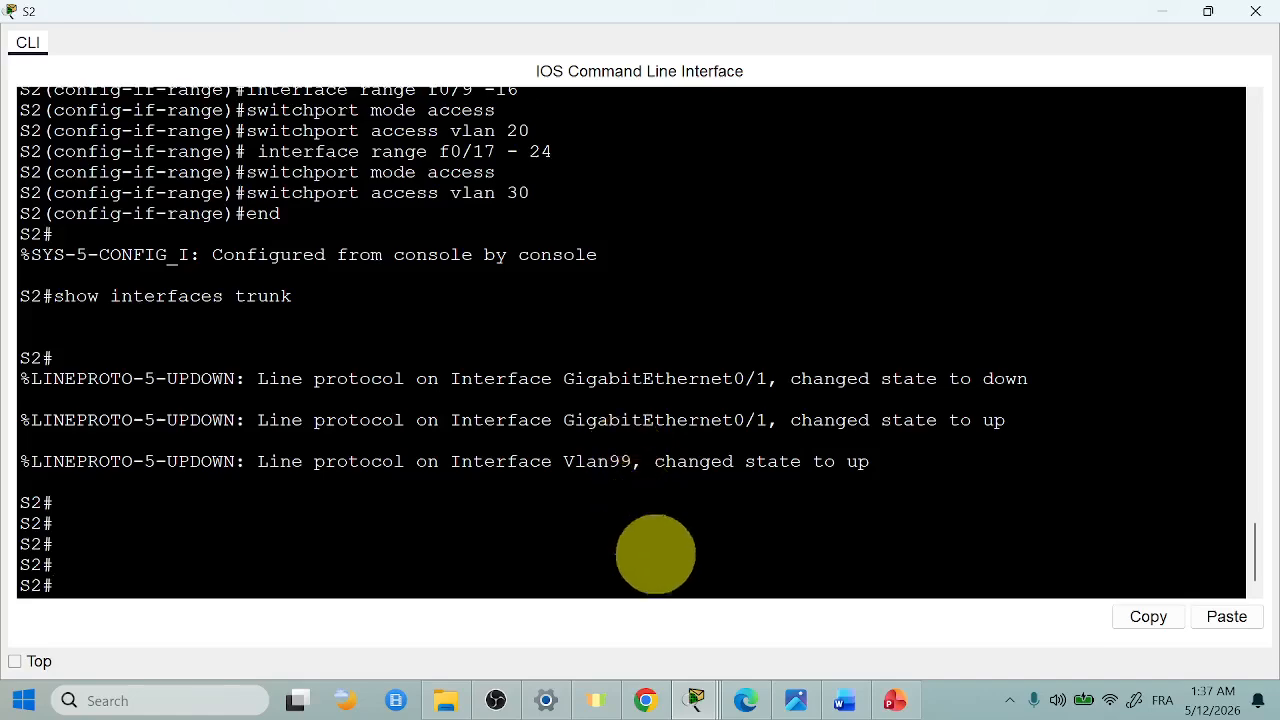
Copy show interfaces trunk from step b of the lab PDF, run it in S2's CLI and examine the Gig0/1 mode and status
{"action": "left_click", "coordinate": [758, 704]}
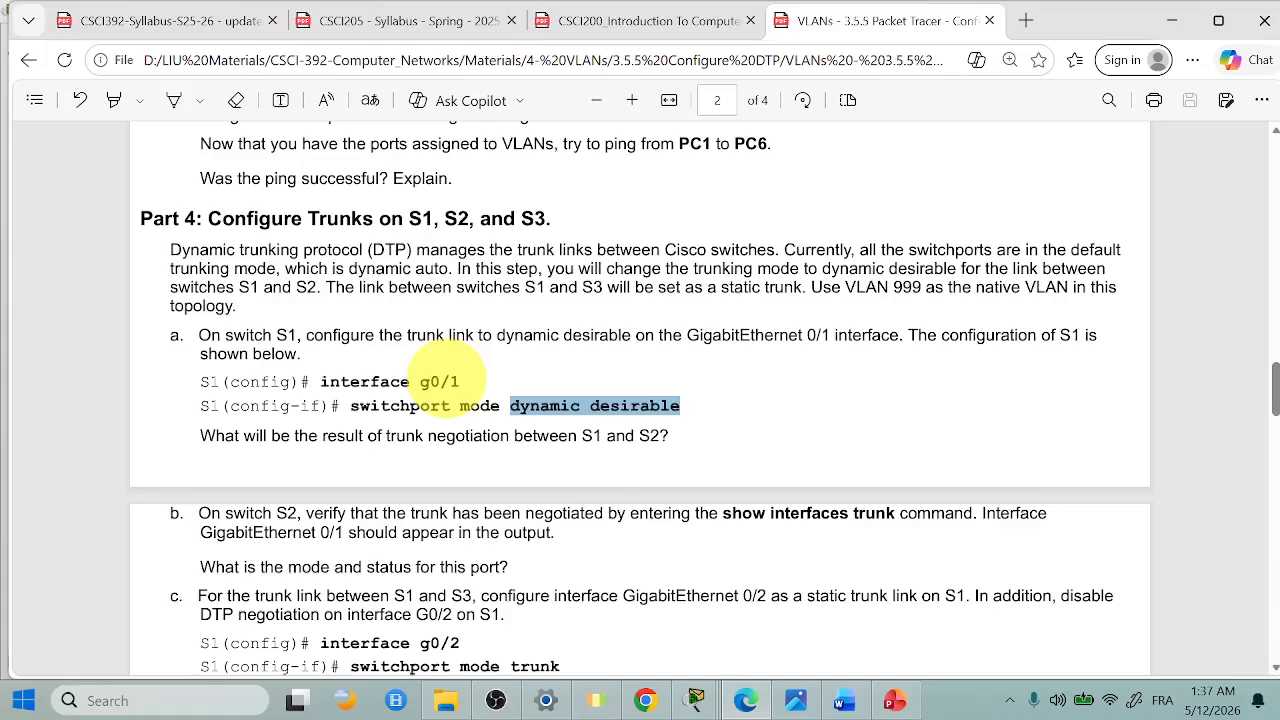
{"action": "scroll", "coordinate": [440, 390], "scroll_direction": "down", "scroll_amount": 2}
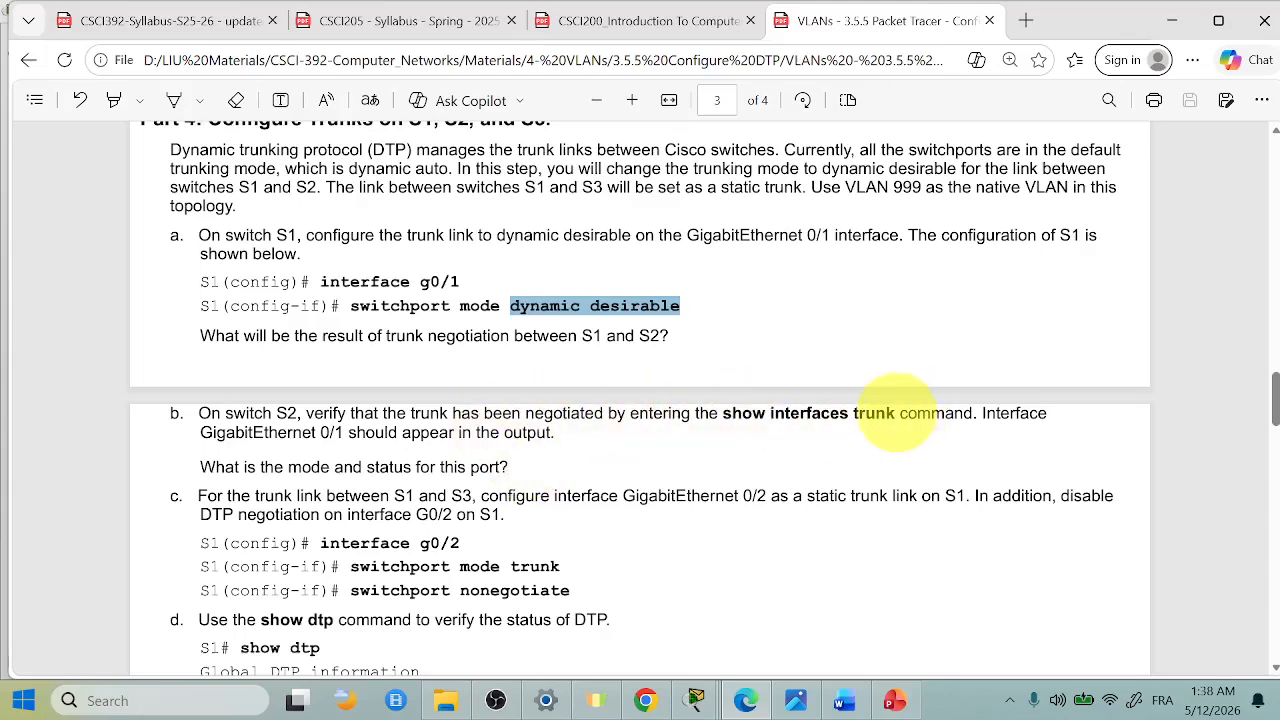
{"action": "left_click_drag", "start_coordinate": [897, 413], "coordinate": [733, 413]}
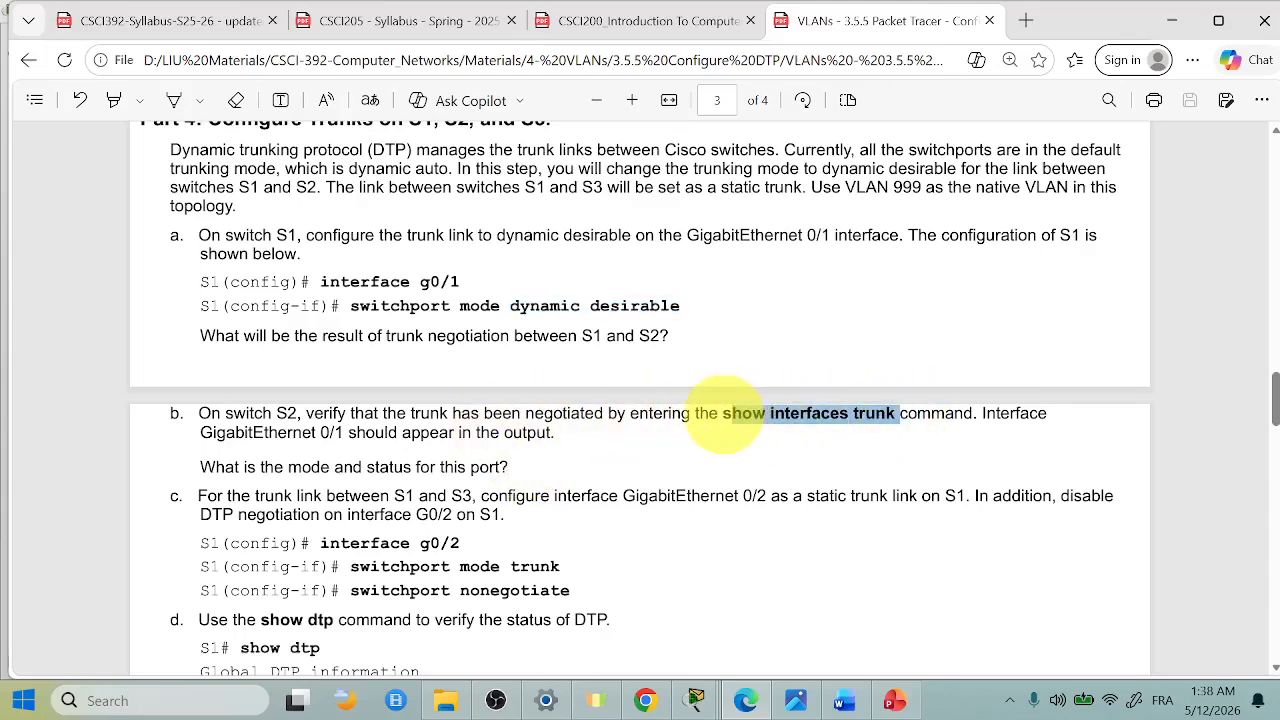
{"action": "key", "text": "ctrl+c"}
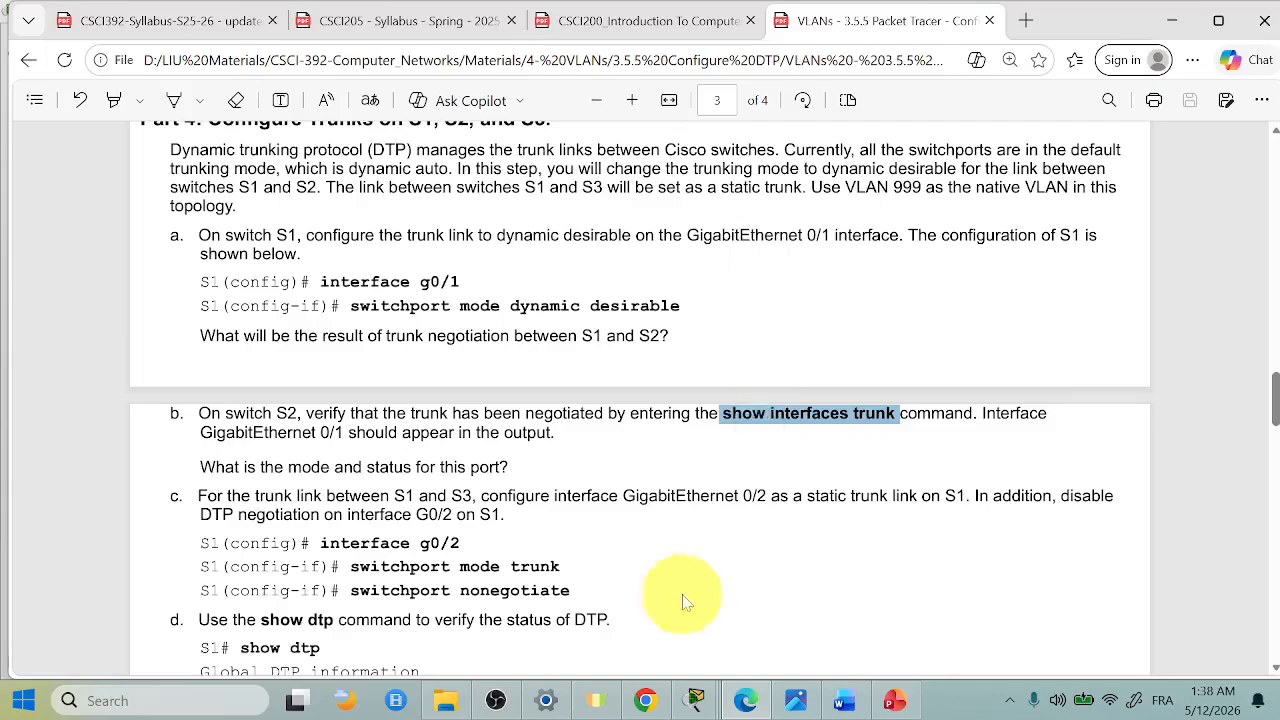
{"action": "mouse_move", "coordinate": [695, 703]}
{"action": "left_click", "coordinate": [769, 590]}
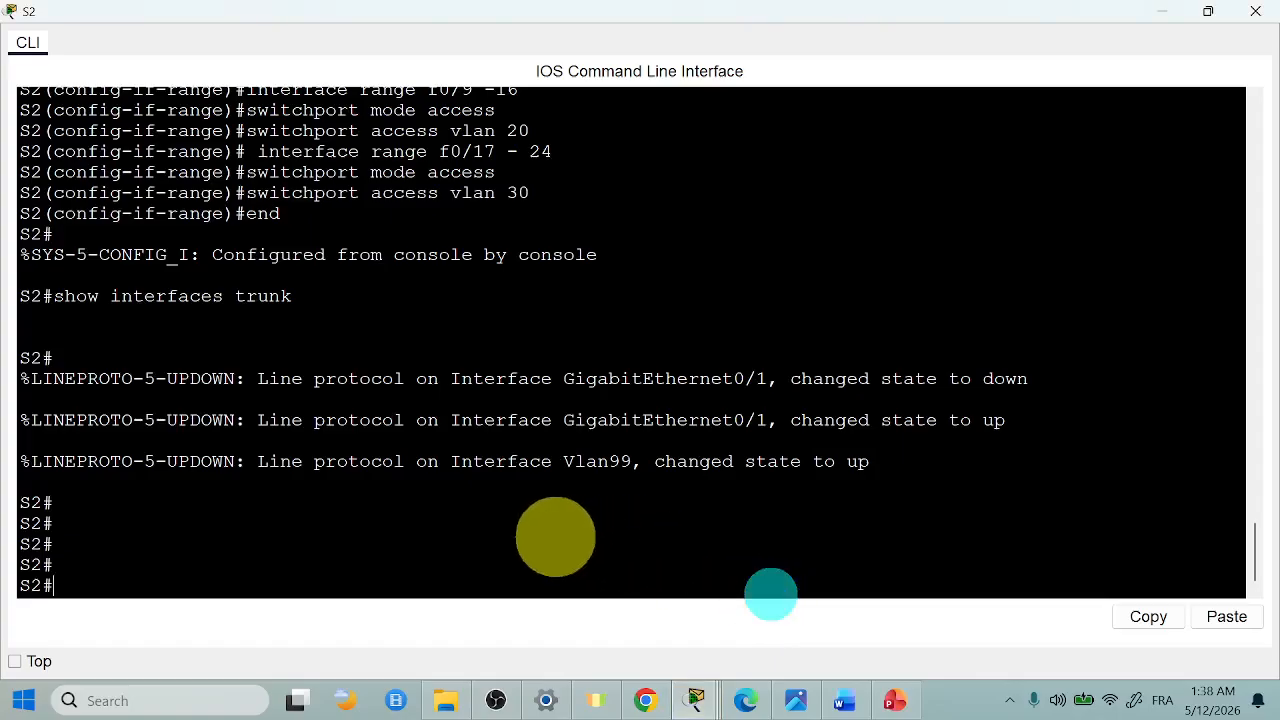
{"action": "right_click", "coordinate": [550, 546]}
{"action": "left_click", "coordinate": [597, 570]}
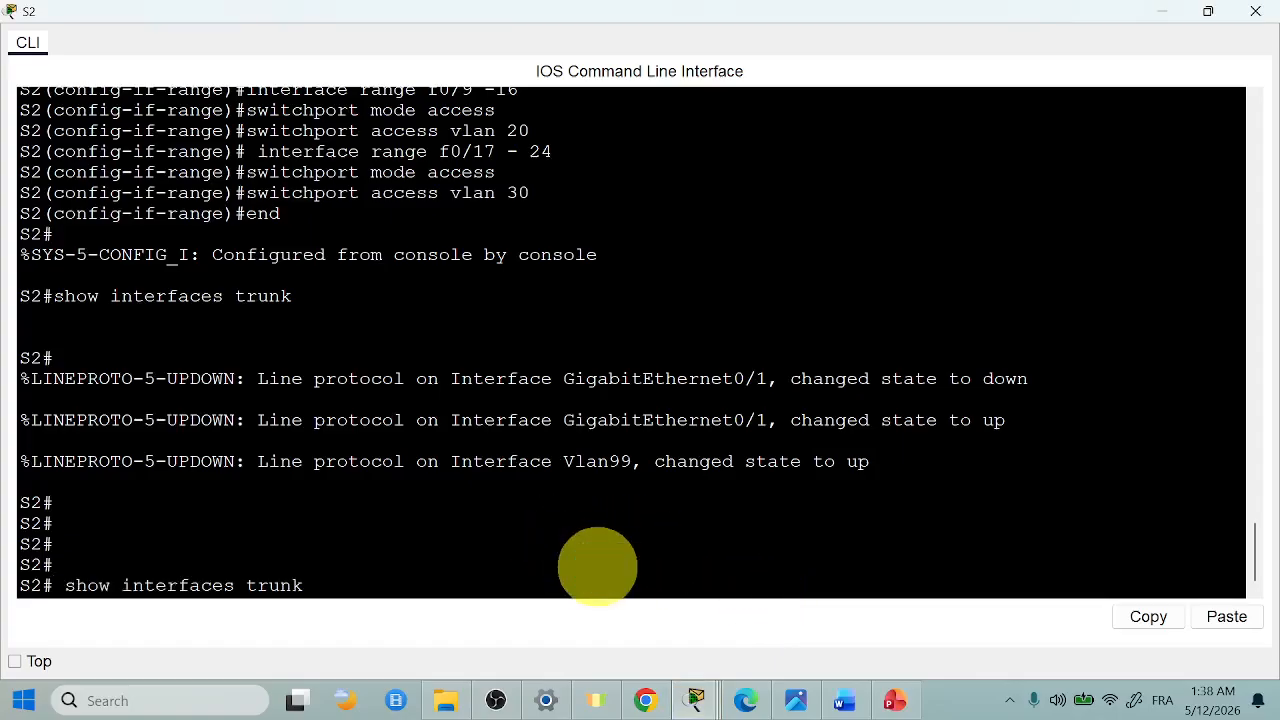
{"action": "key", "text": "Return"}
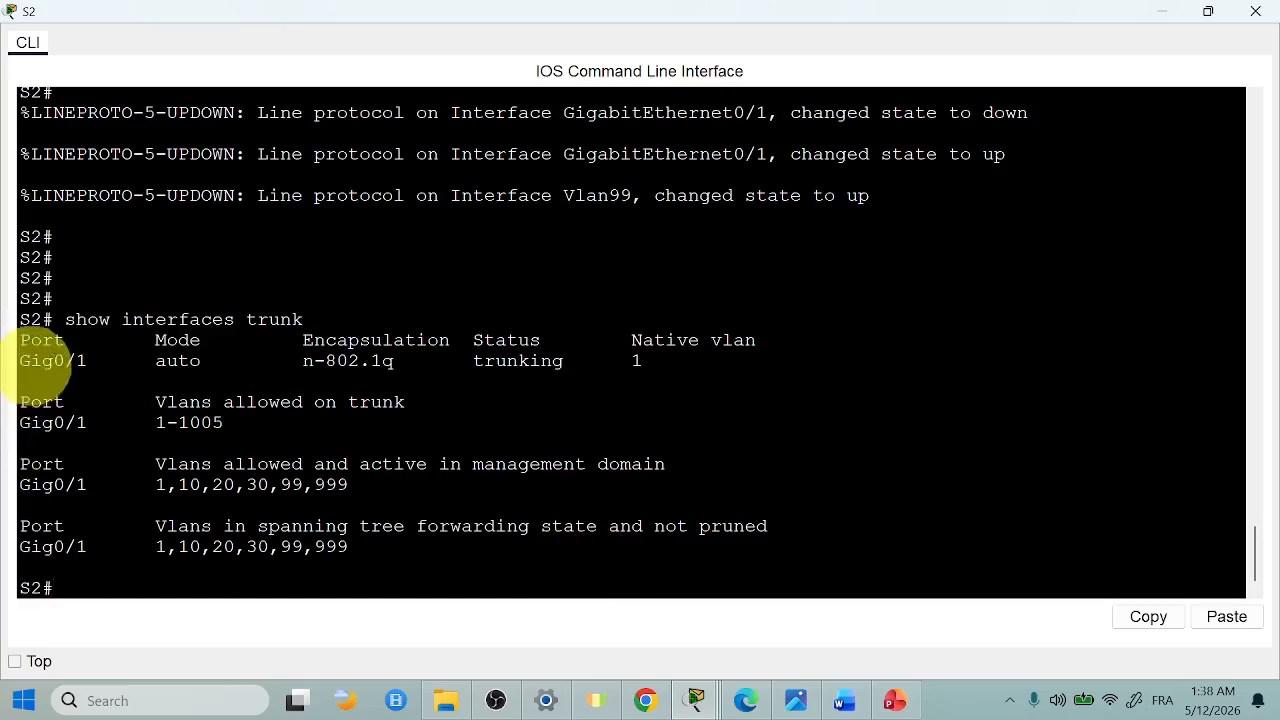
{"action": "left_click_drag", "start_coordinate": [694, 355], "coordinate": [25, 362]}
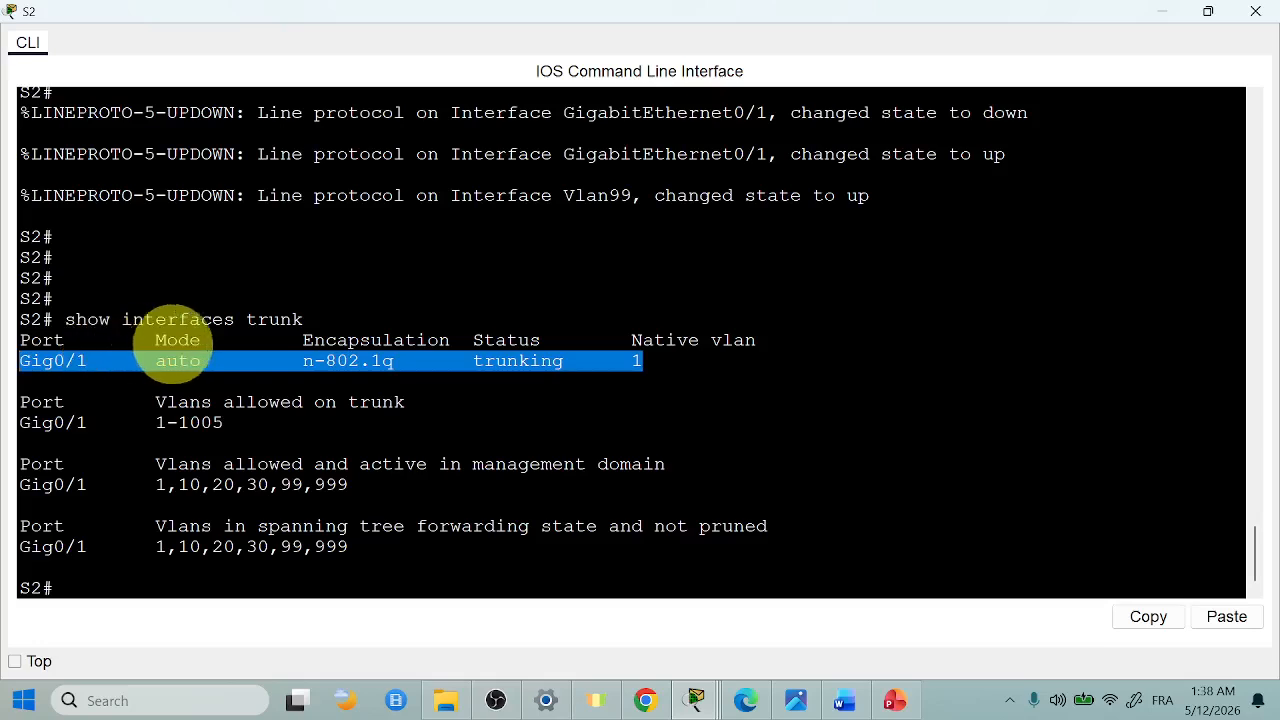
{"action": "left_click", "coordinate": [172, 362]}
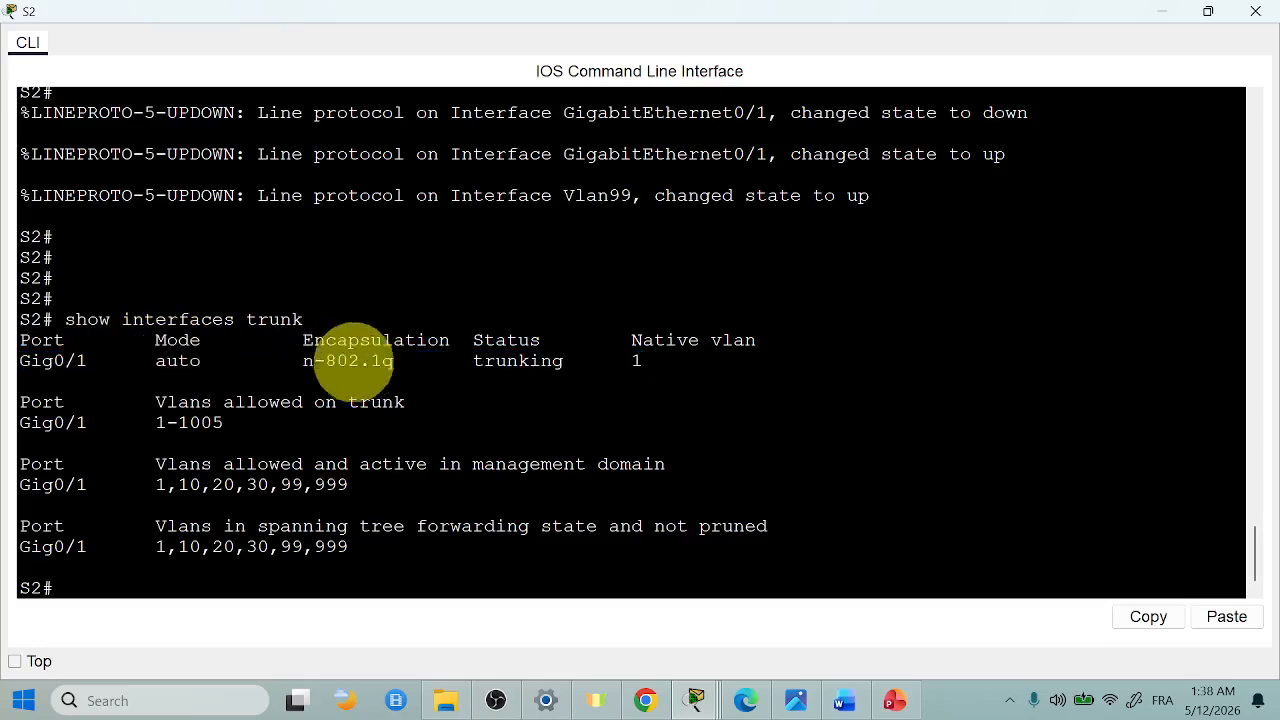